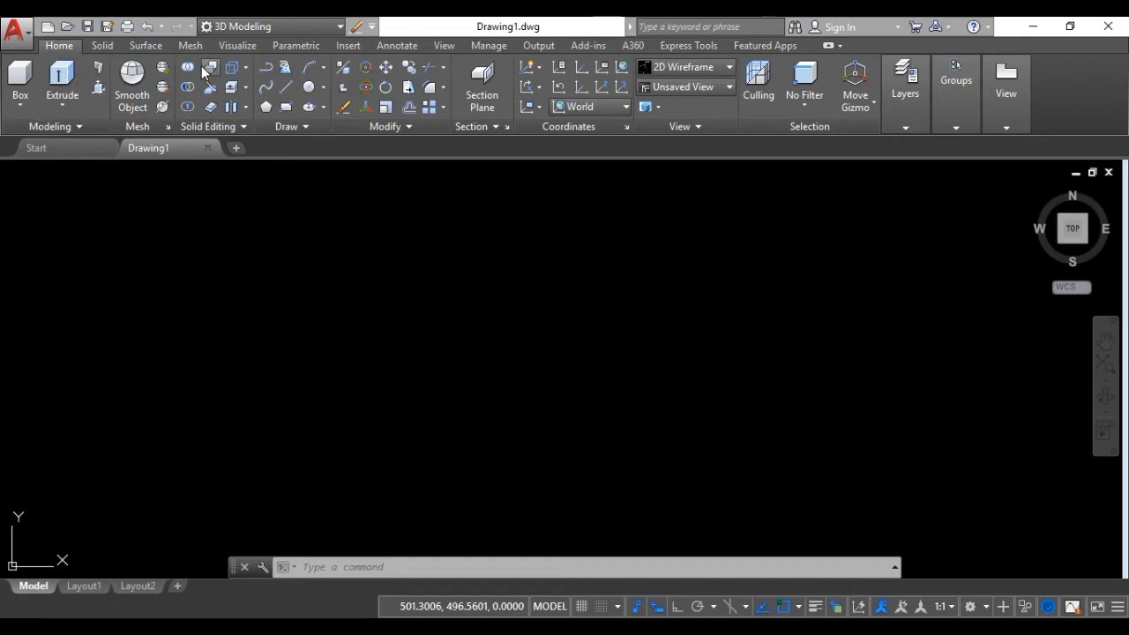
- Choose the 3D Modeling workspace and open the drawing "solid work model 1" from the Desktop
{"action": "left_click", "coordinate": [341, 33]}
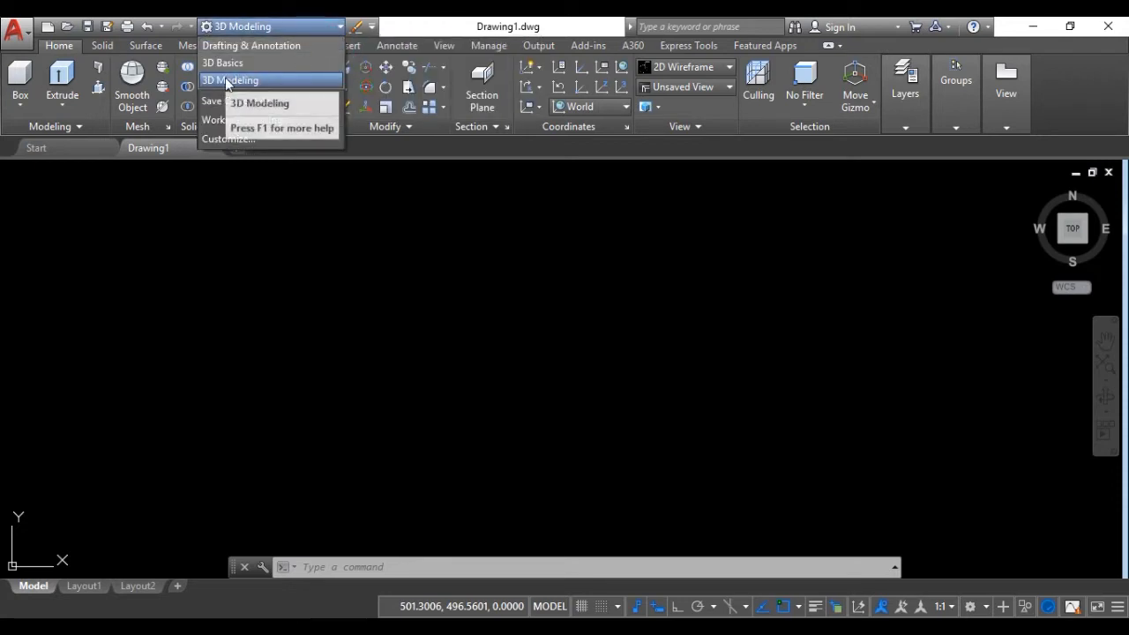
{"action": "left_click", "coordinate": [226, 79]}
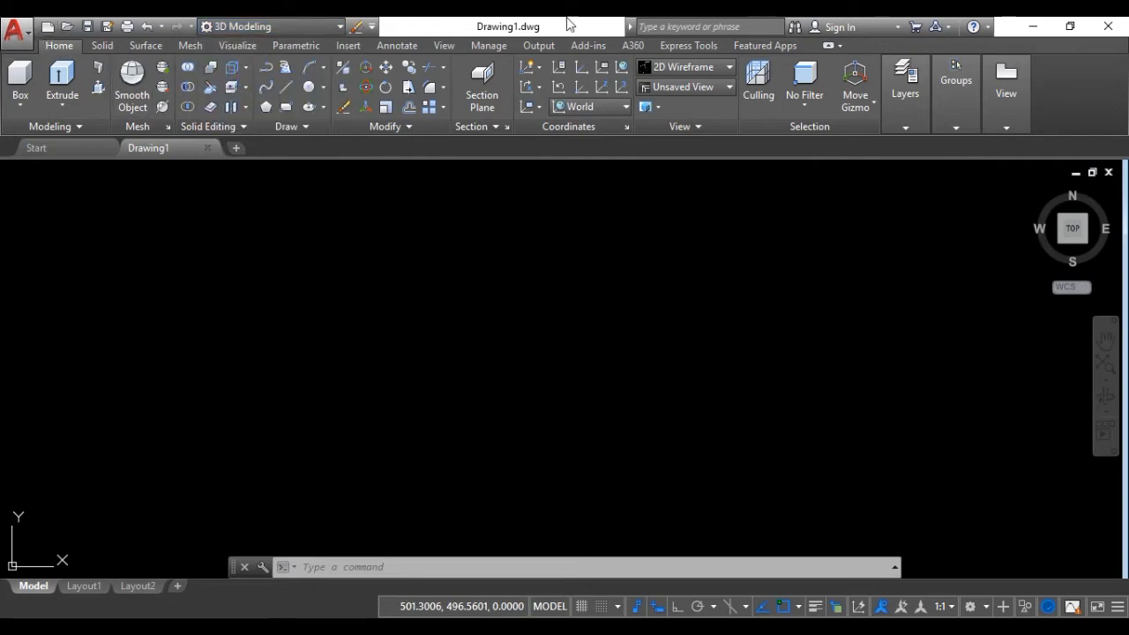
{"action": "left_click", "coordinate": [67, 34]}
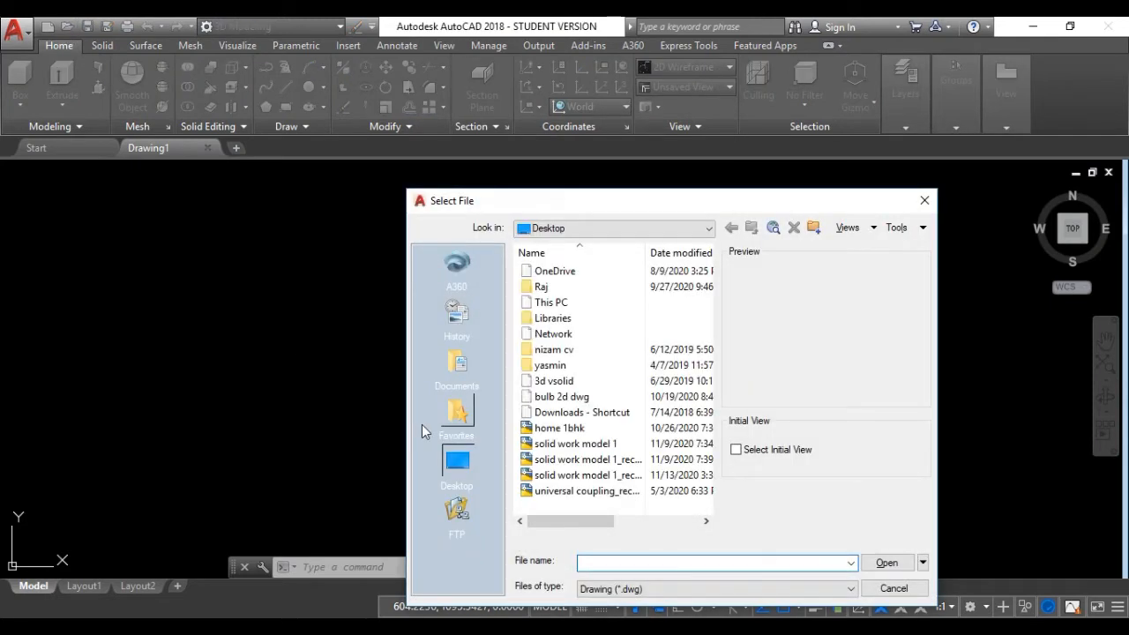
{"action": "left_click", "coordinate": [559, 444]}
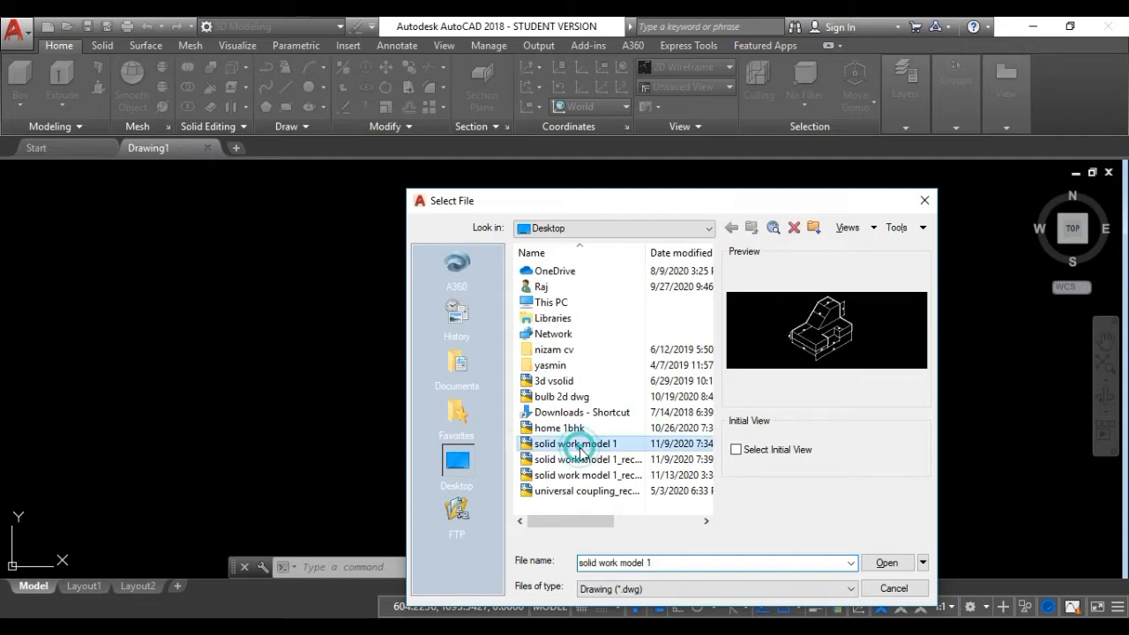
{"action": "left_click", "coordinate": [902, 572]}
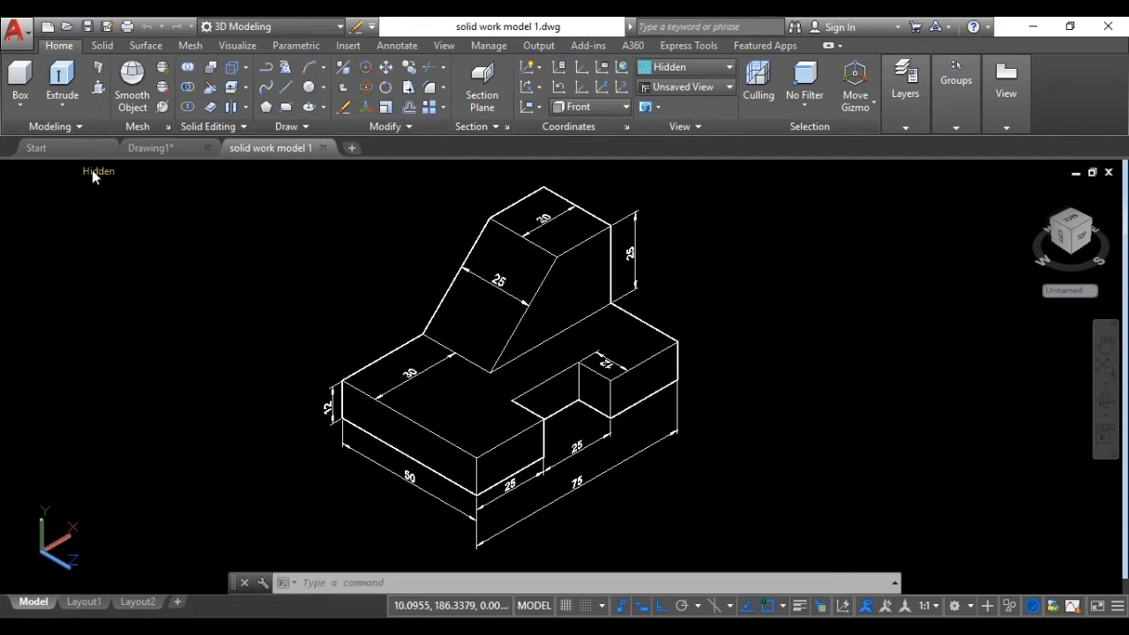
- Preview the model in the Realistic visual style and return it to the Hidden style
{"action": "left_click", "coordinate": [99, 171]}
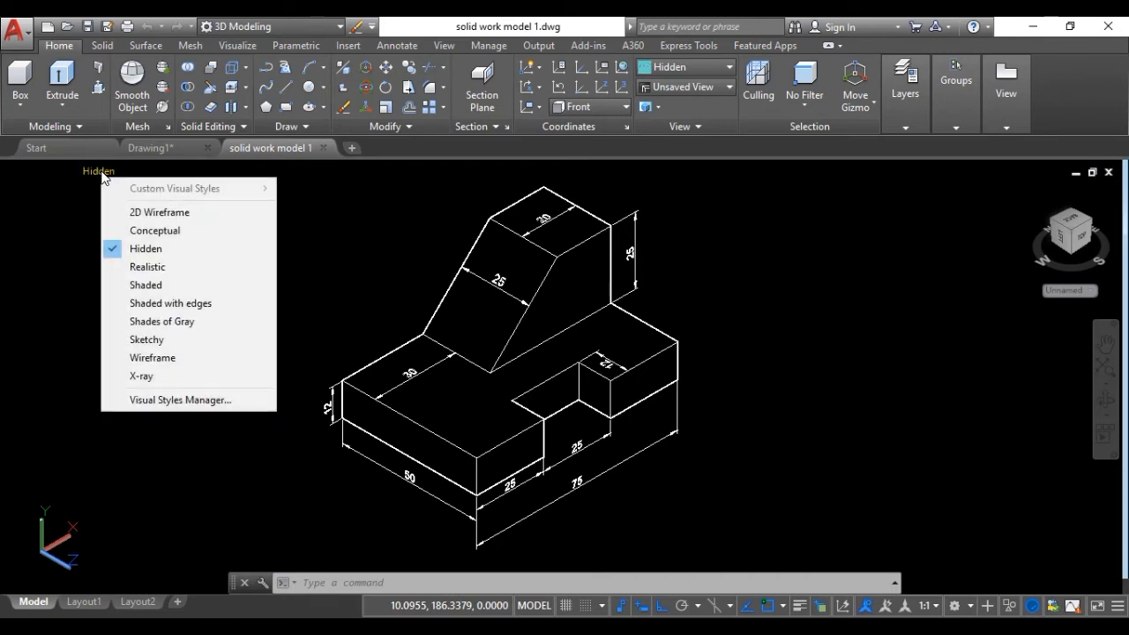
{"action": "left_click", "coordinate": [150, 267]}
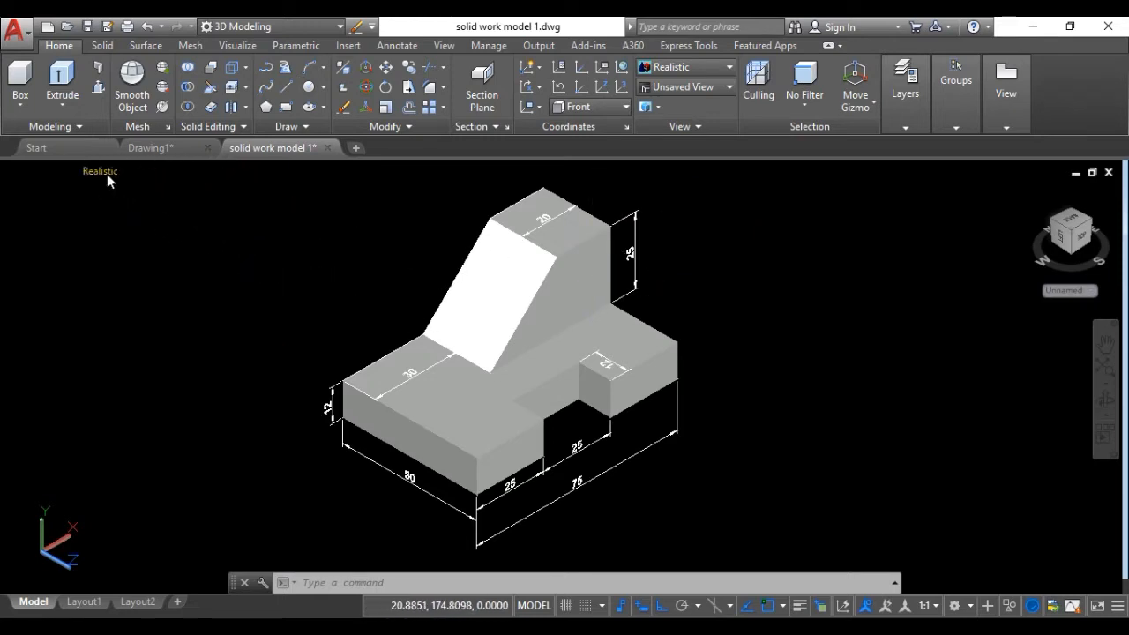
{"action": "left_click", "coordinate": [107, 174]}
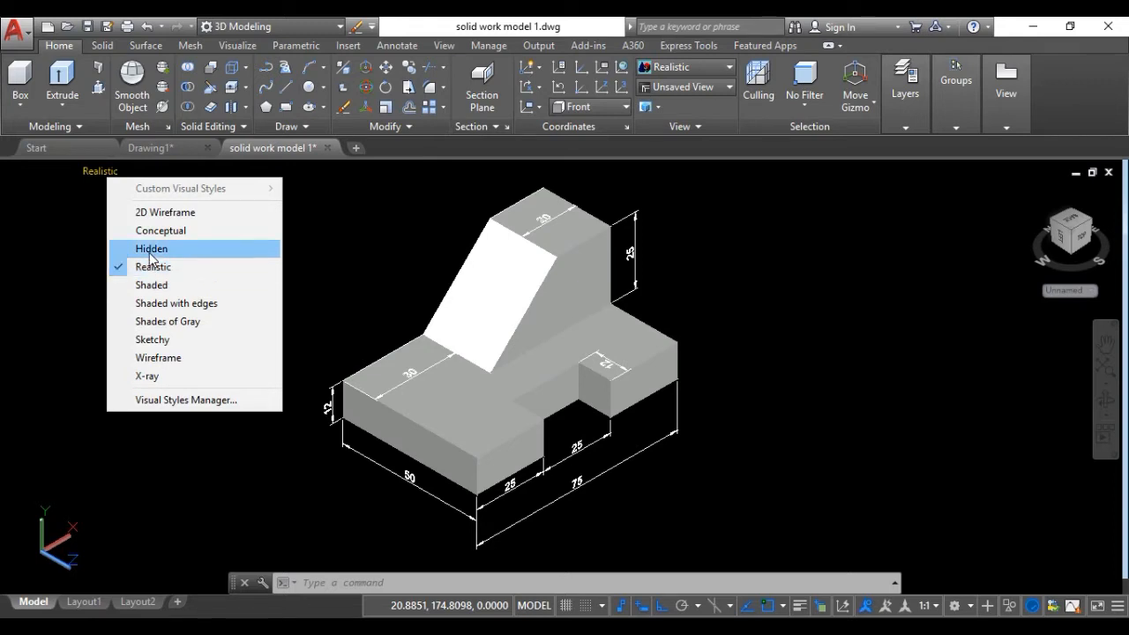
{"action": "left_click", "coordinate": [150, 250]}
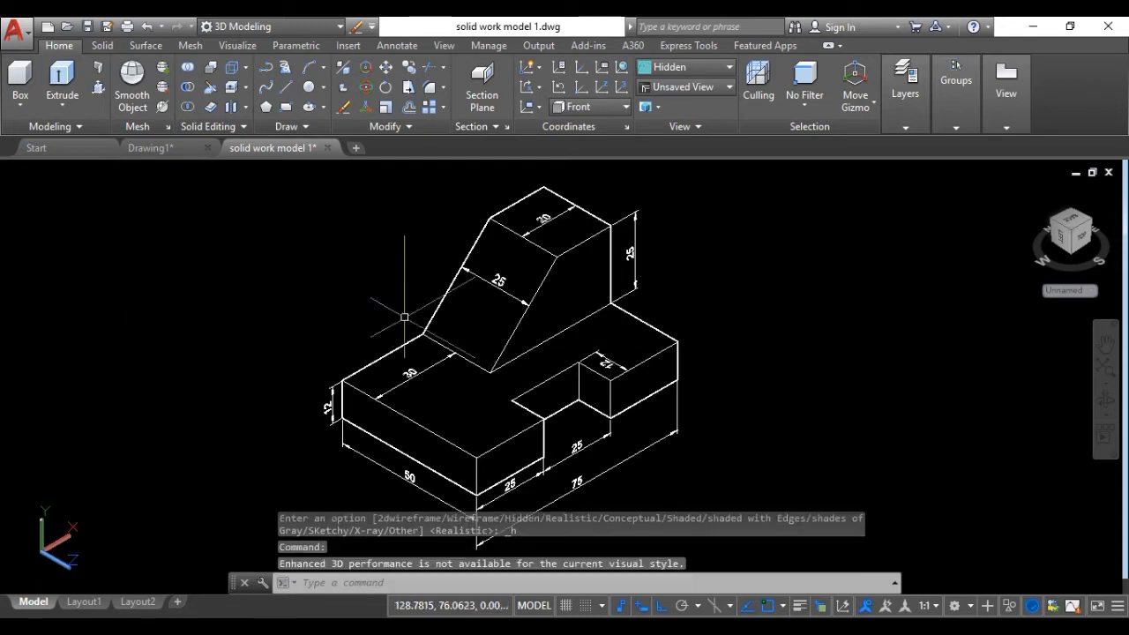
- Examine the isometric reference model's dimensions on the base block, the notch and the sloped upper body
{"action": "middle_click_drag", "start_coordinate": [782, 311], "coordinate": [593, 291]}
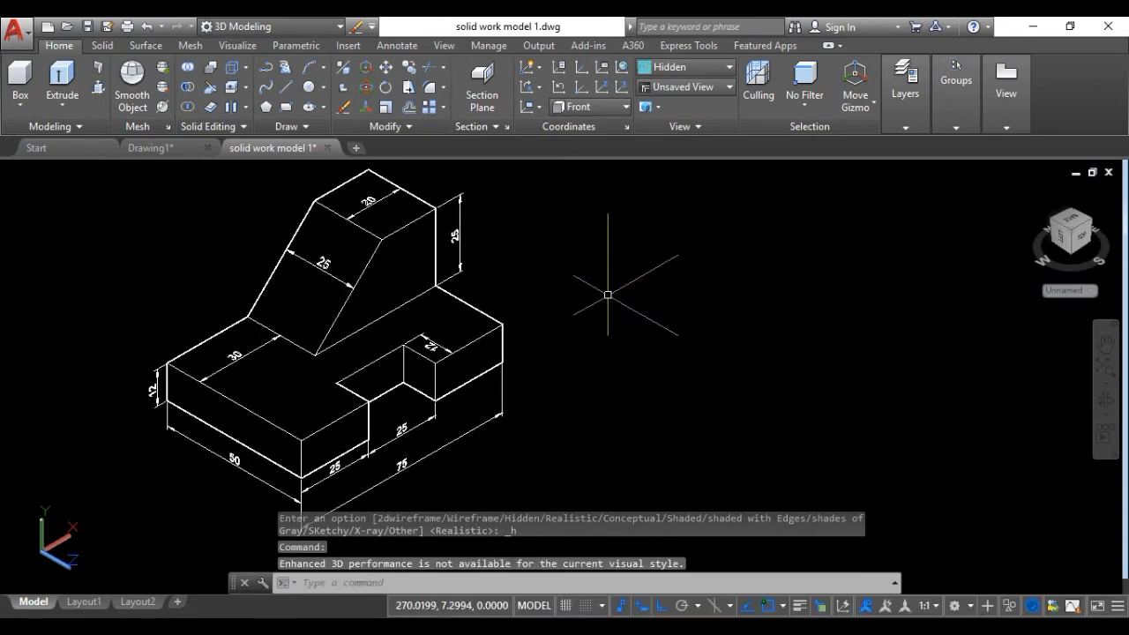
{"action": "scroll", "coordinate": [609, 297], "scroll_direction": "down", "scroll_amount": 2}
{"action": "scroll", "coordinate": [551, 337], "scroll_direction": "up", "scroll_amount": 4}
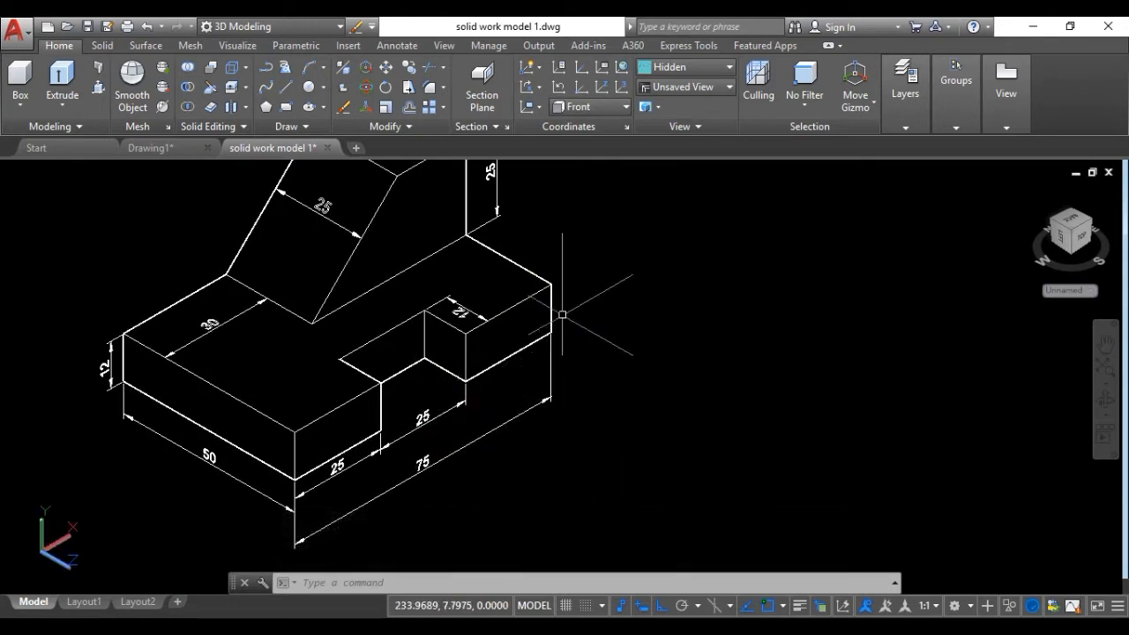
{"action": "scroll", "coordinate": [449, 357], "scroll_direction": "down", "scroll_amount": 2}
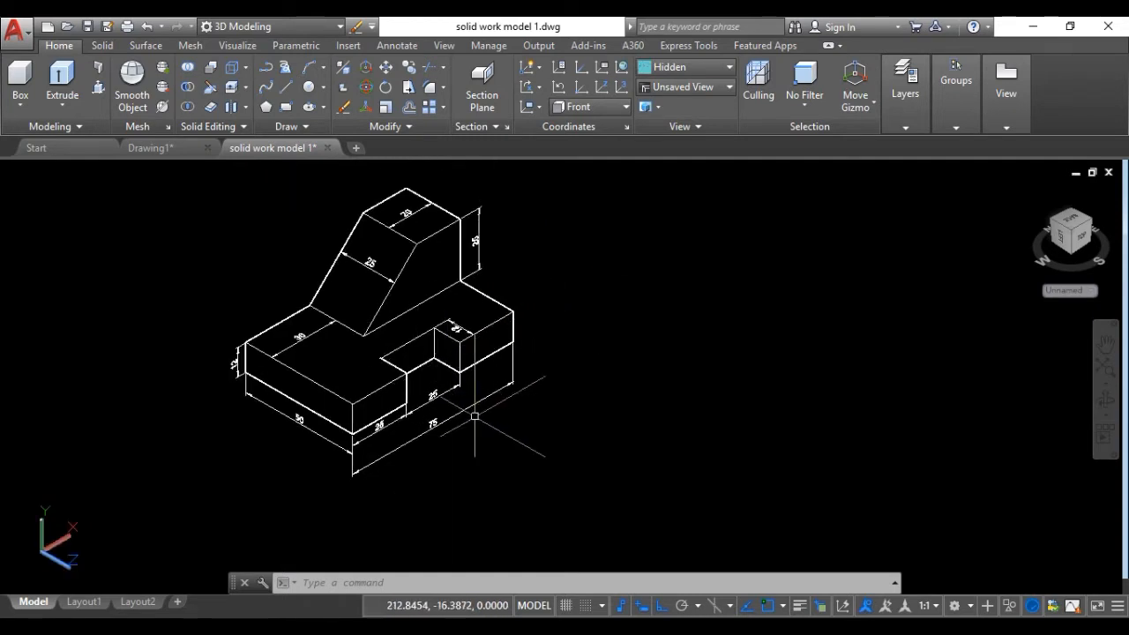
{"action": "scroll", "coordinate": [481, 427], "scroll_direction": "up", "scroll_amount": 2}
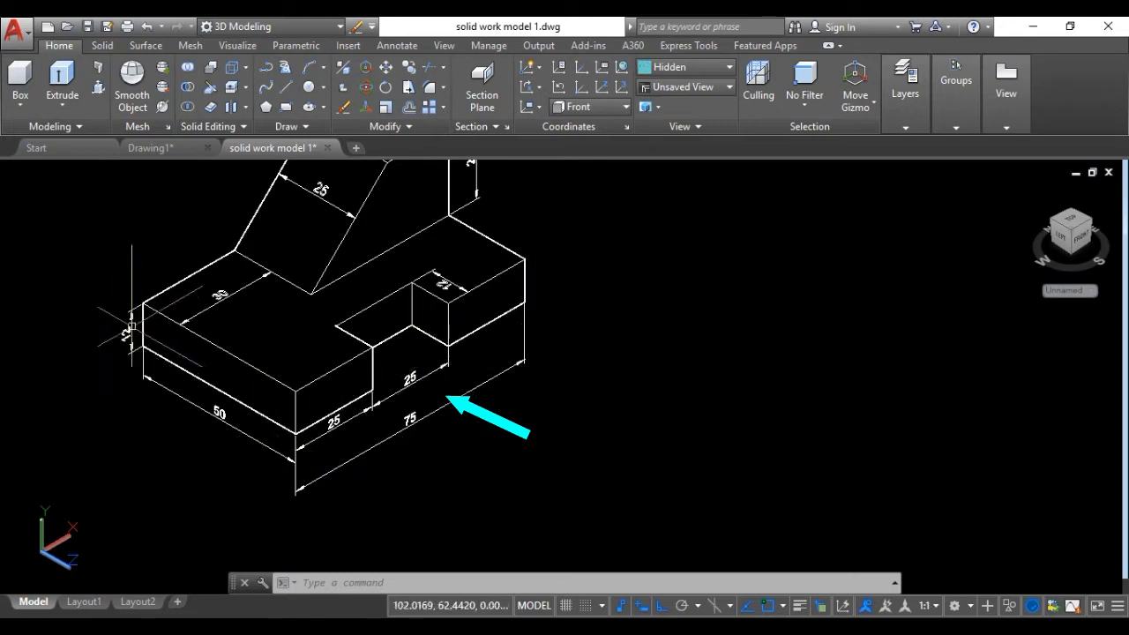
{"action": "scroll", "coordinate": [128, 334], "scroll_direction": "up", "scroll_amount": 2}
{"action": "scroll", "coordinate": [132, 335], "scroll_direction": "down", "scroll_amount": 3}
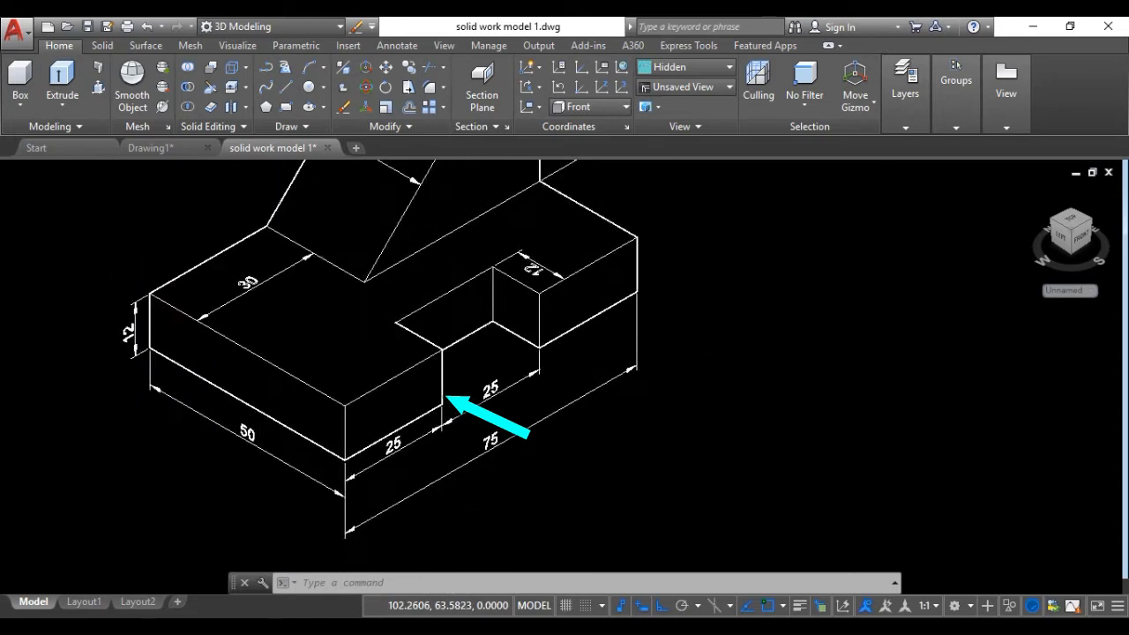
{"action": "scroll", "coordinate": [365, 386], "scroll_direction": "up", "scroll_amount": 1}
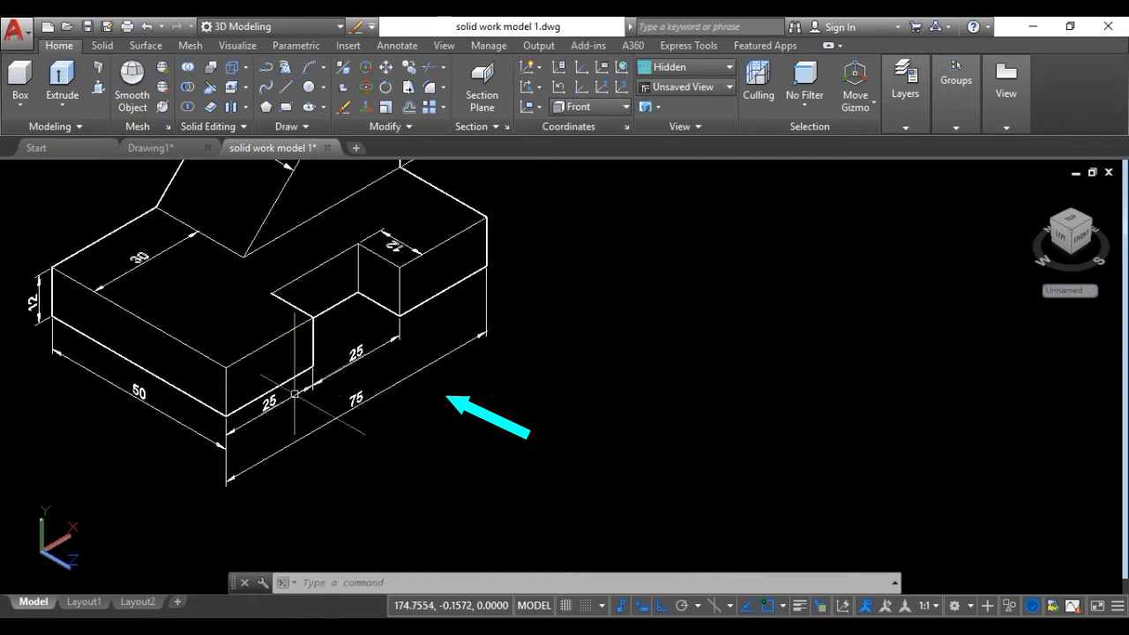
{"action": "scroll", "coordinate": [499, 297], "scroll_direction": "down", "scroll_amount": 2}
{"action": "middle_click_drag", "start_coordinate": [499, 297], "coordinate": [529, 338]}
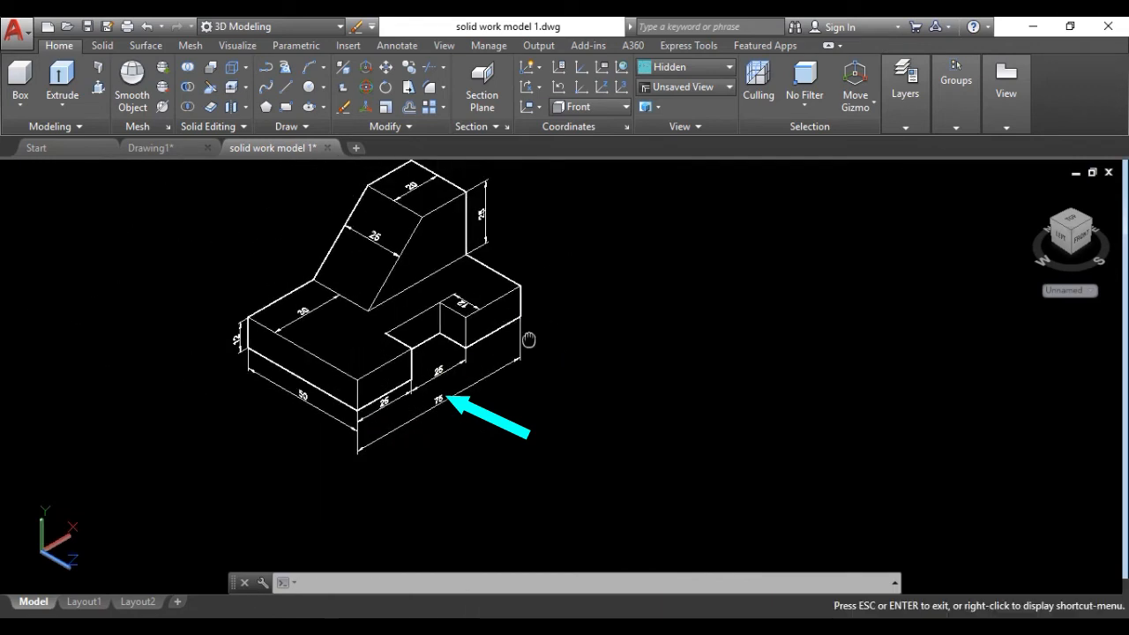
{"action": "scroll", "coordinate": [434, 317], "scroll_direction": "up", "scroll_amount": 1}
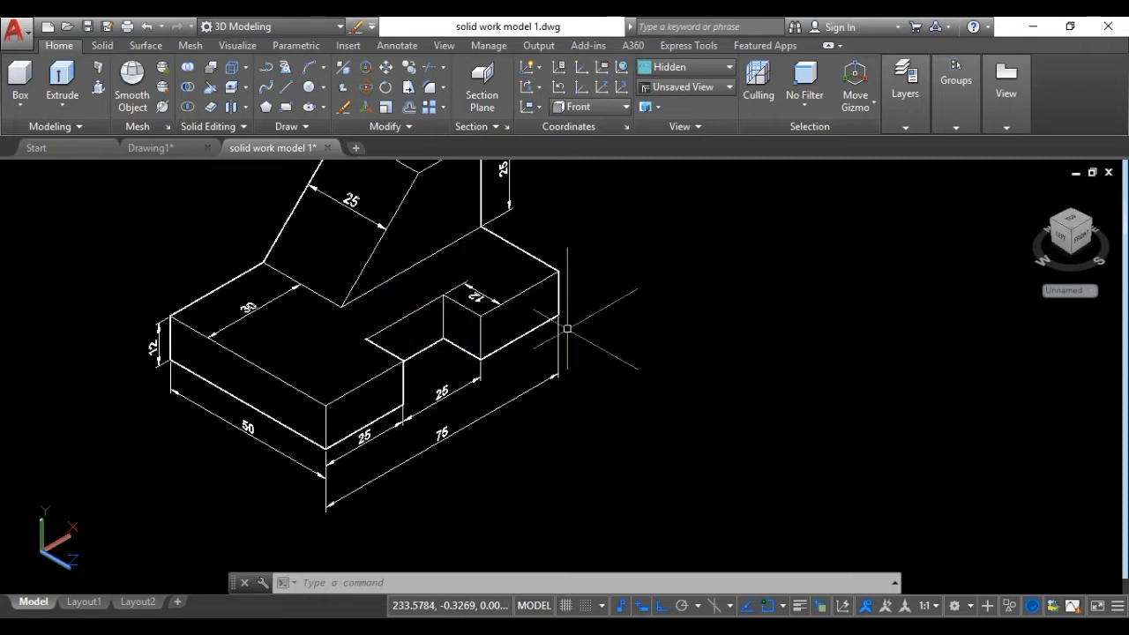
{"action": "scroll", "coordinate": [569, 327], "scroll_direction": "down", "scroll_amount": 2}
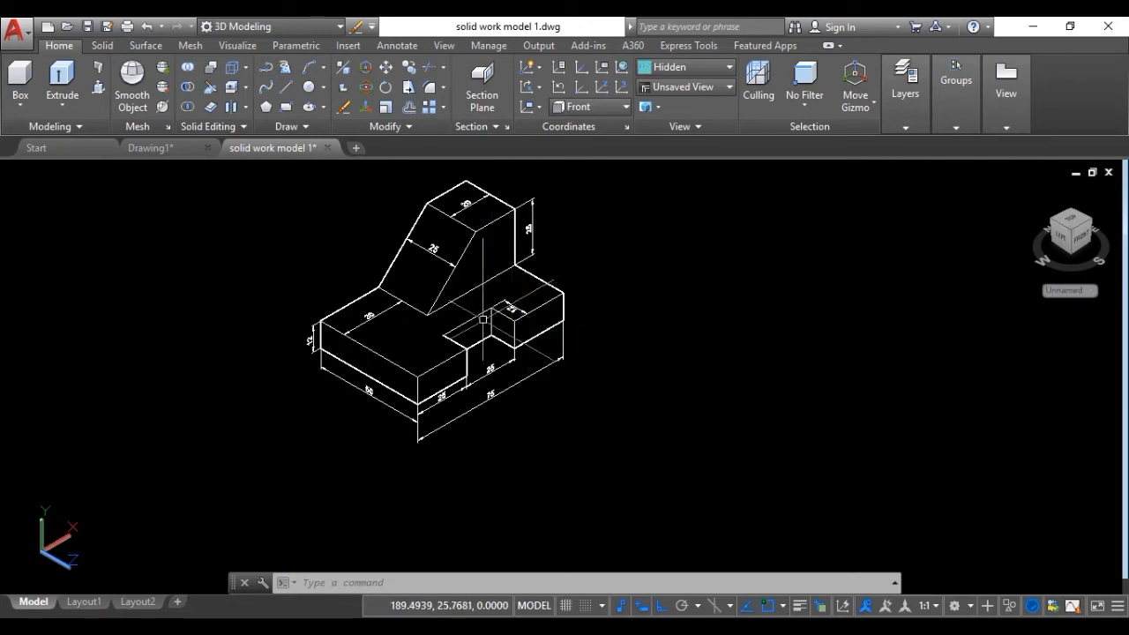
{"action": "scroll", "coordinate": [483, 314], "scroll_direction": "up", "scroll_amount": 2}
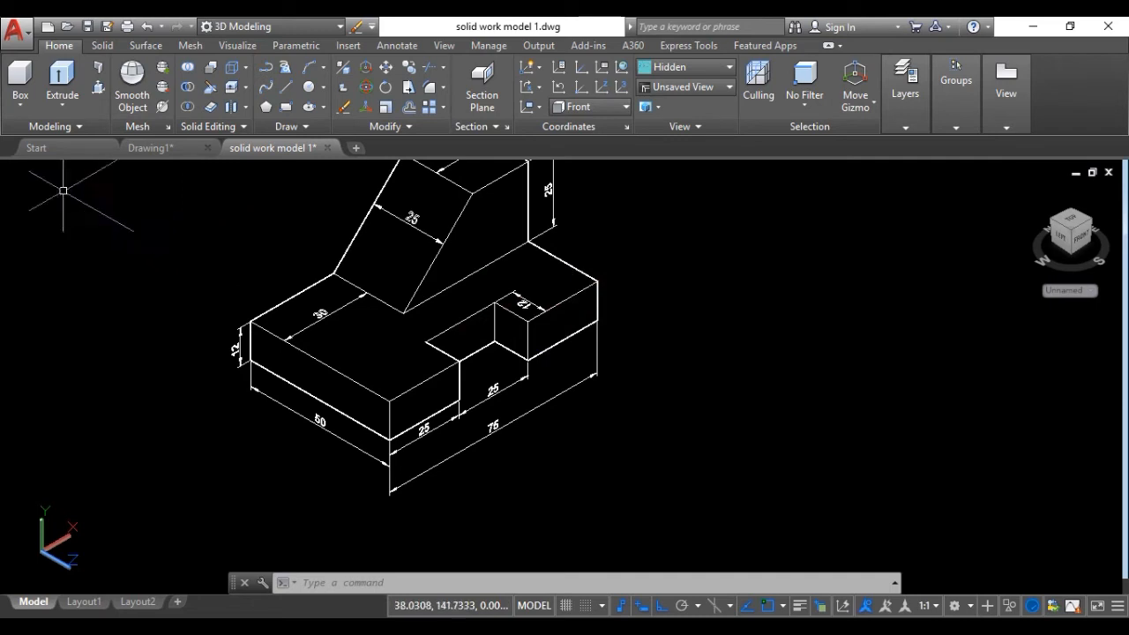
- Display the reference model in the Front view to read its side profile dimensions
{"action": "left_click", "coordinate": [30, 176]}
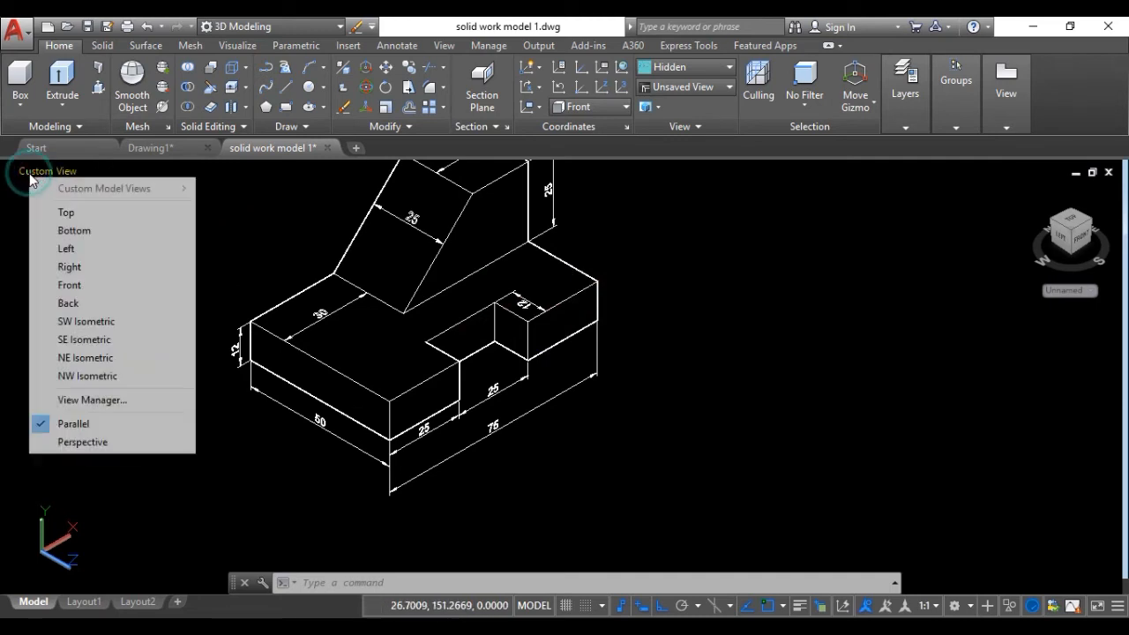
{"action": "left_click", "coordinate": [87, 291]}
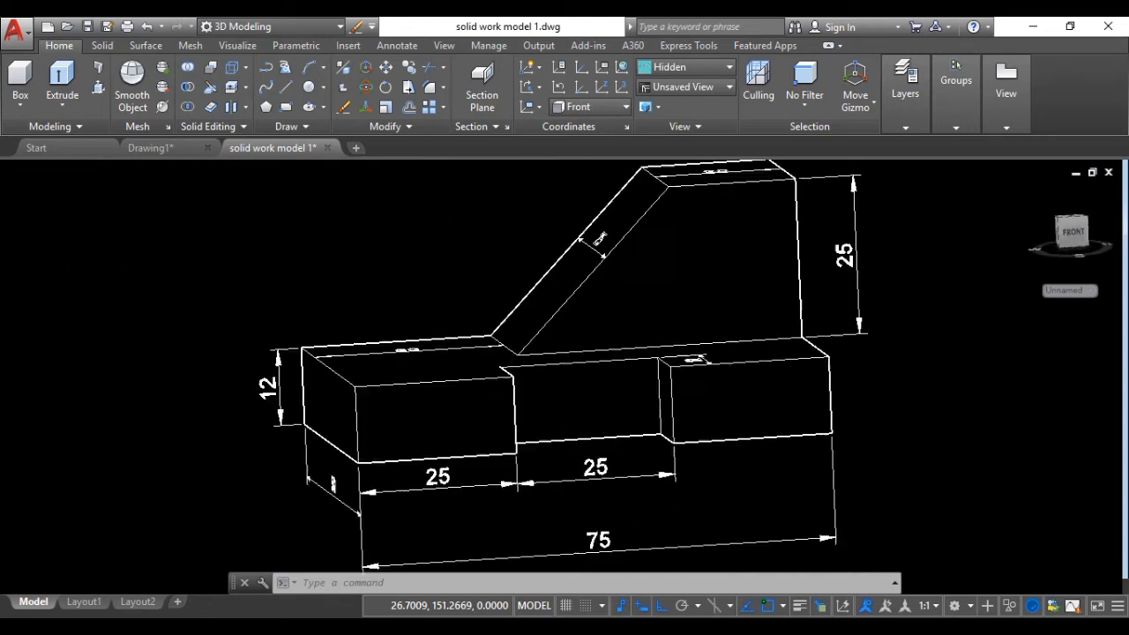
{"action": "scroll", "coordinate": [345, 276], "scroll_direction": "down", "scroll_amount": 2}
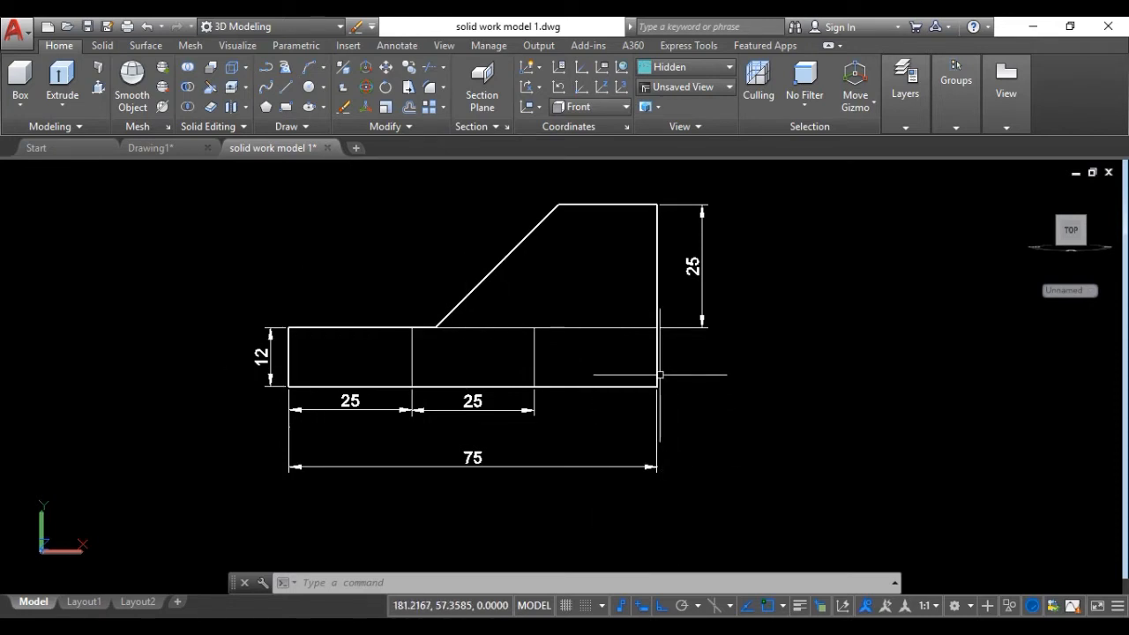
- Create a new blank drawing and turn off its grid display
{"action": "left_click", "coordinate": [356, 148]}
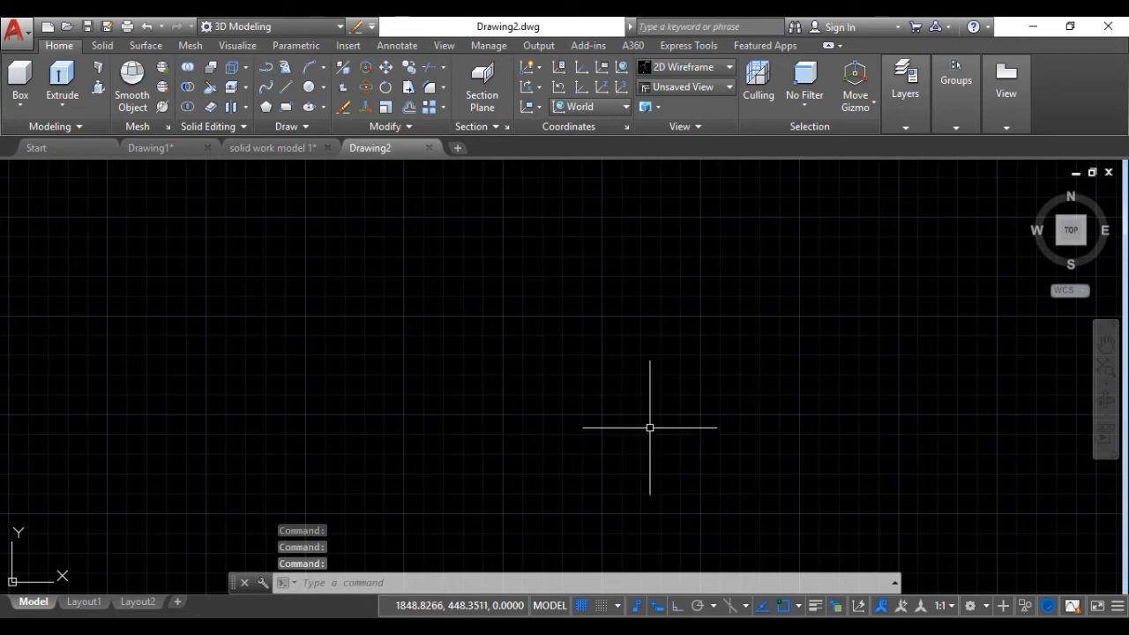
{"action": "left_click", "coordinate": [582, 606]}
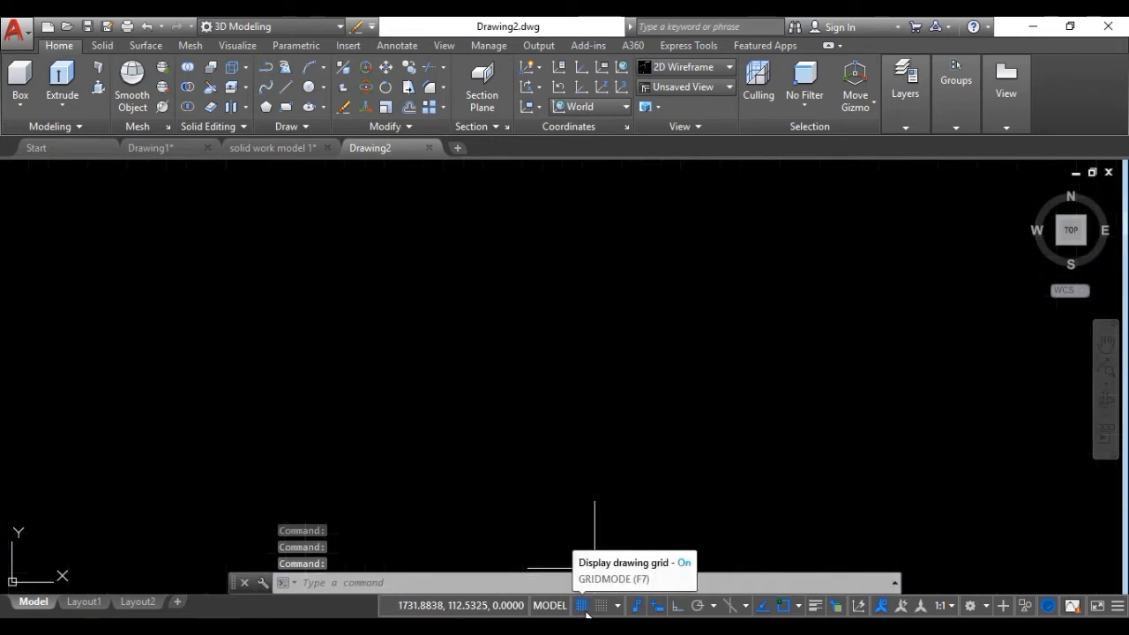
{"action": "left_click", "coordinate": [582, 606]}
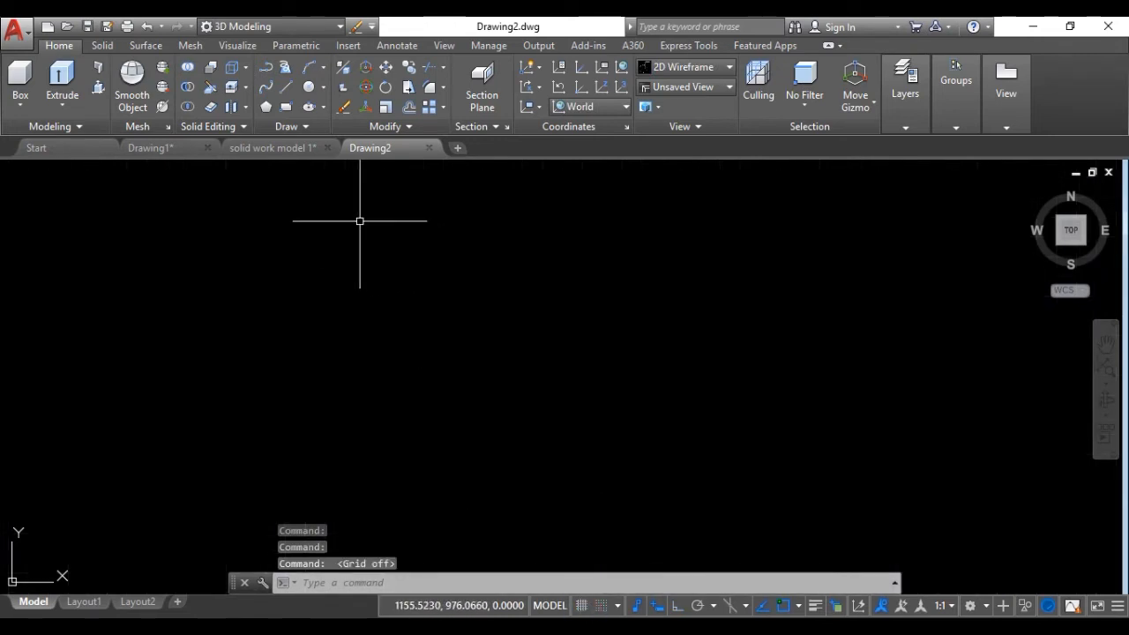
- Recheck the front profile in "solid work model 1" and set Drawing2 to the Front view
{"action": "left_click", "coordinate": [280, 148]}
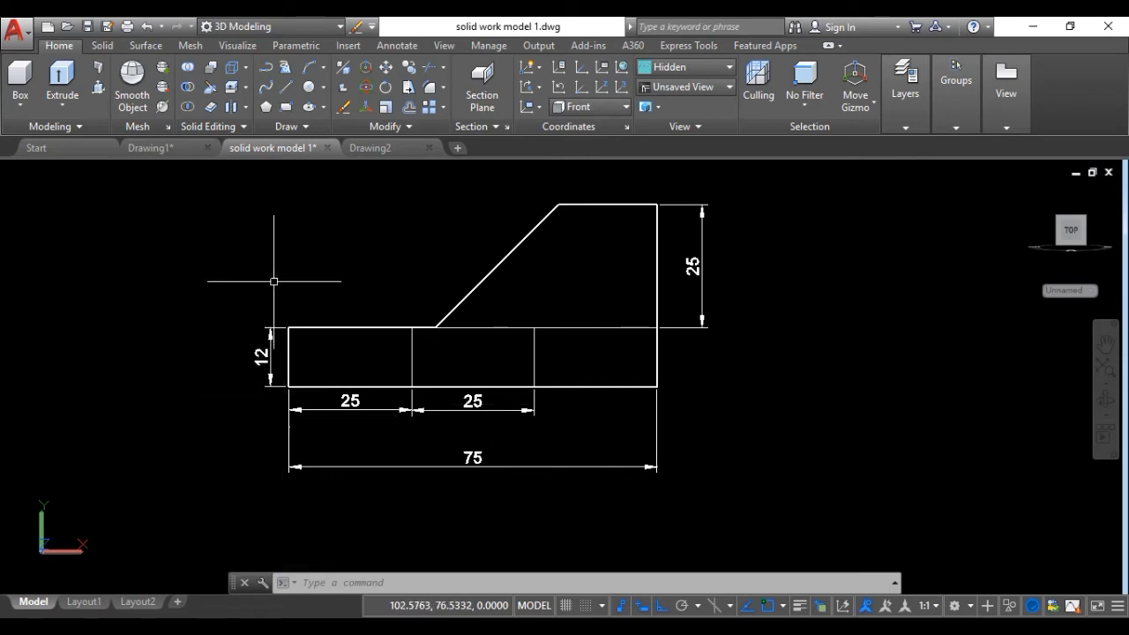
{"action": "left_click", "coordinate": [405, 152]}
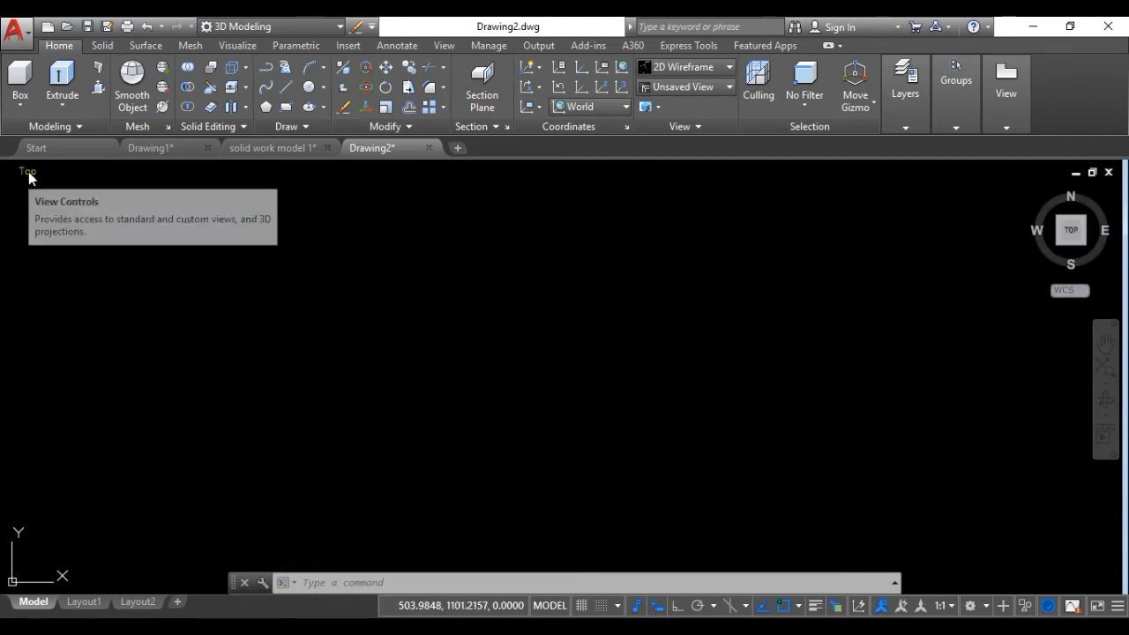
{"action": "left_click", "coordinate": [29, 174]}
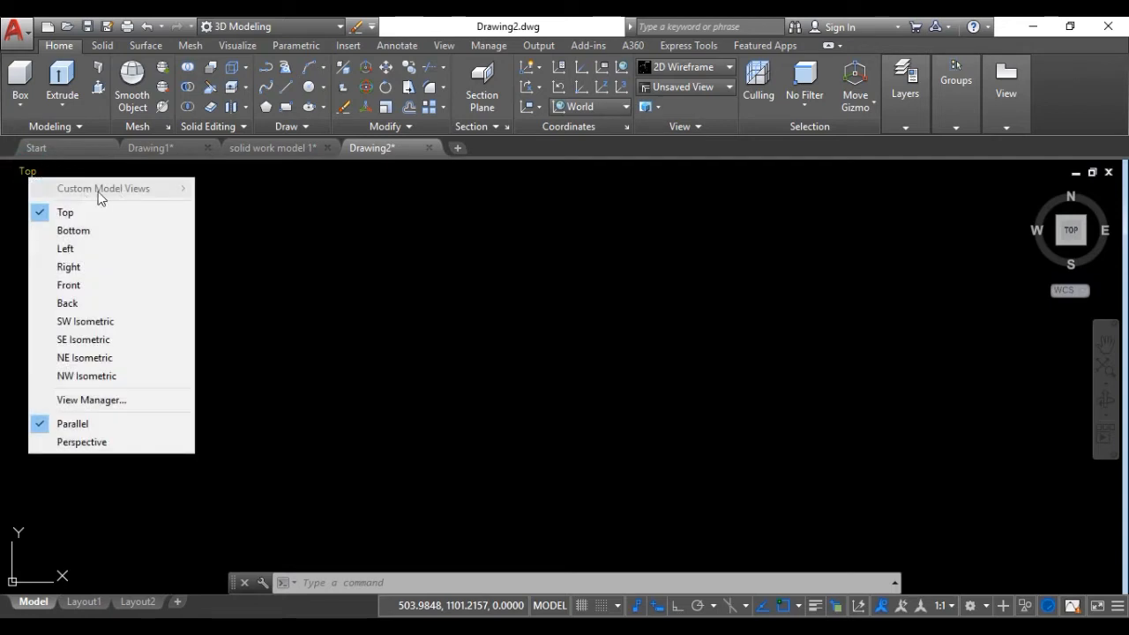
{"action": "left_click", "coordinate": [82, 288]}
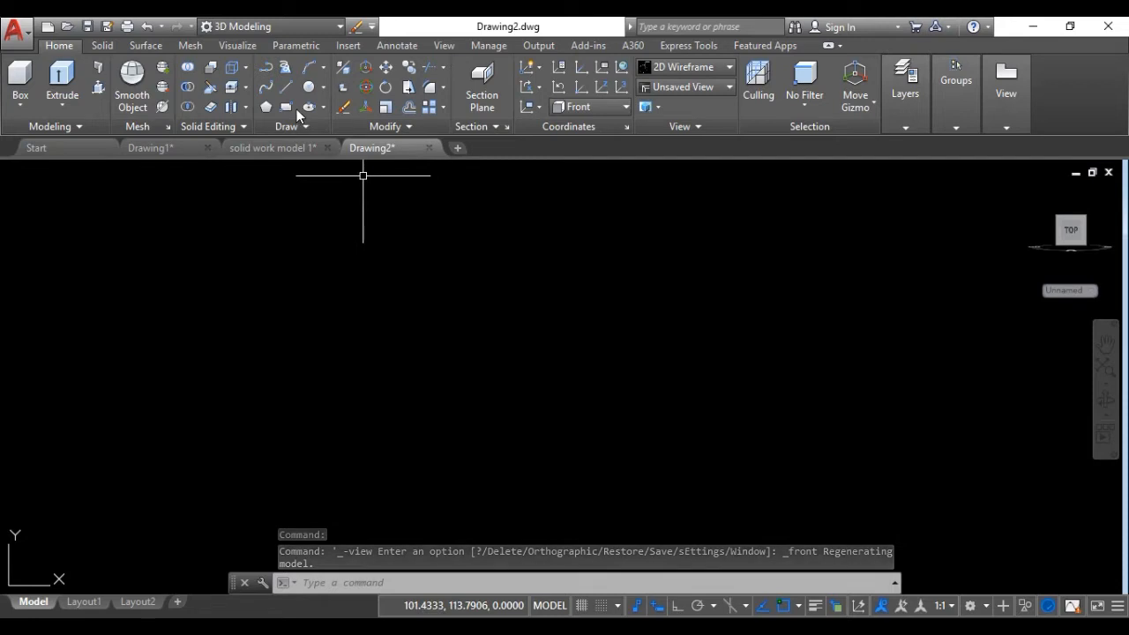
- Draw a rectangle 75 long and 12 wide in Drawing2's Front view as the base profile
{"action": "left_click", "coordinate": [286, 107]}
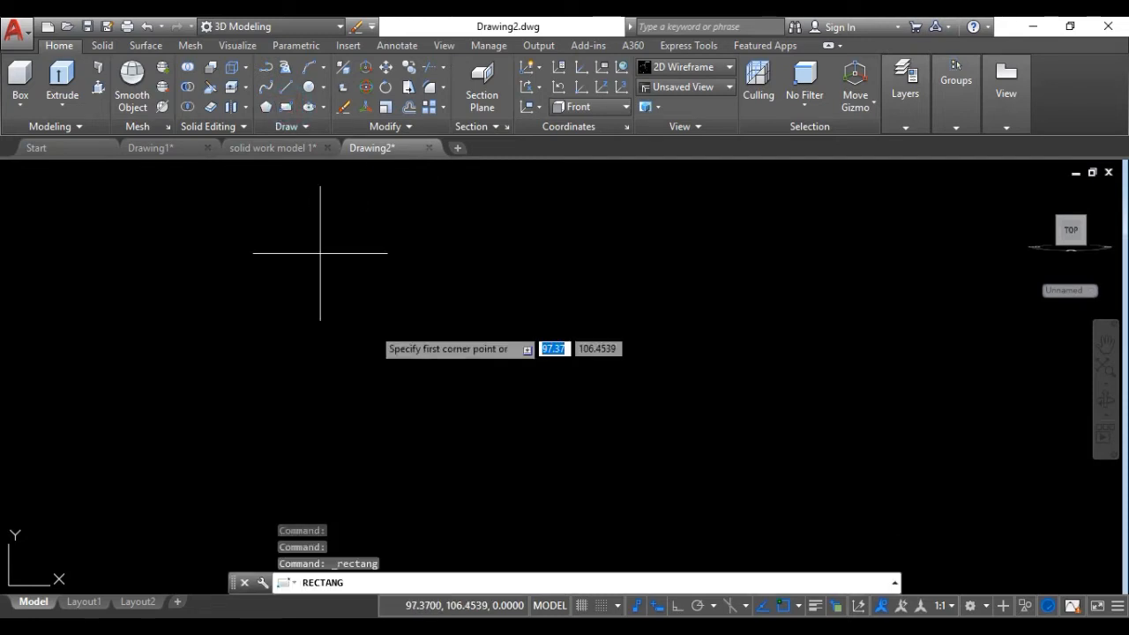
{"action": "left_click", "coordinate": [372, 328]}
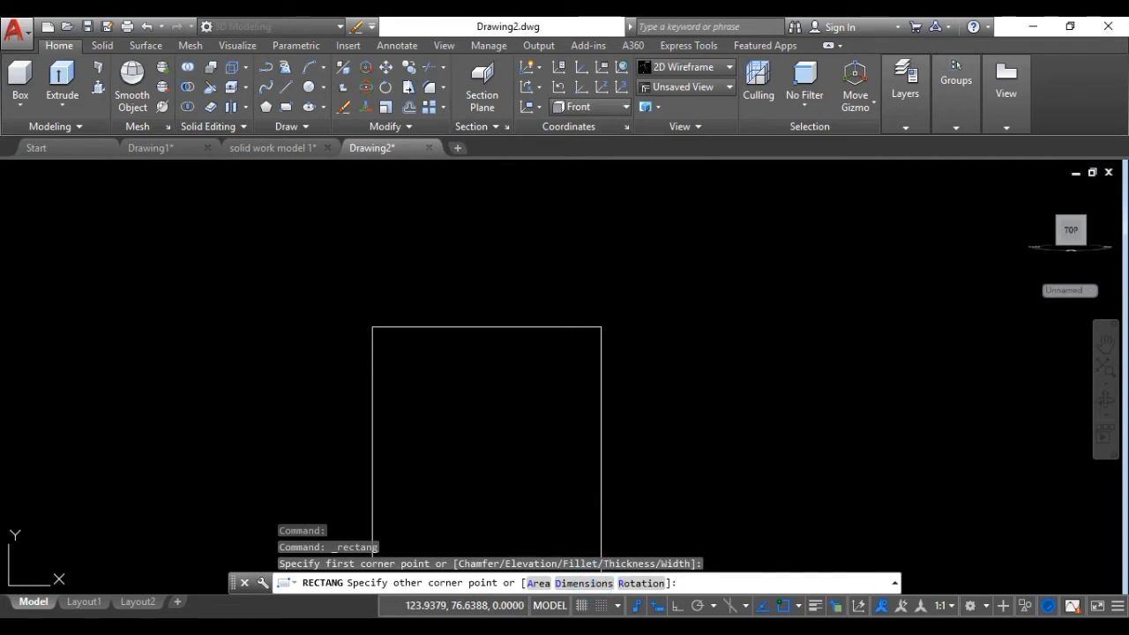
{"action": "left_click", "coordinate": [586, 583]}
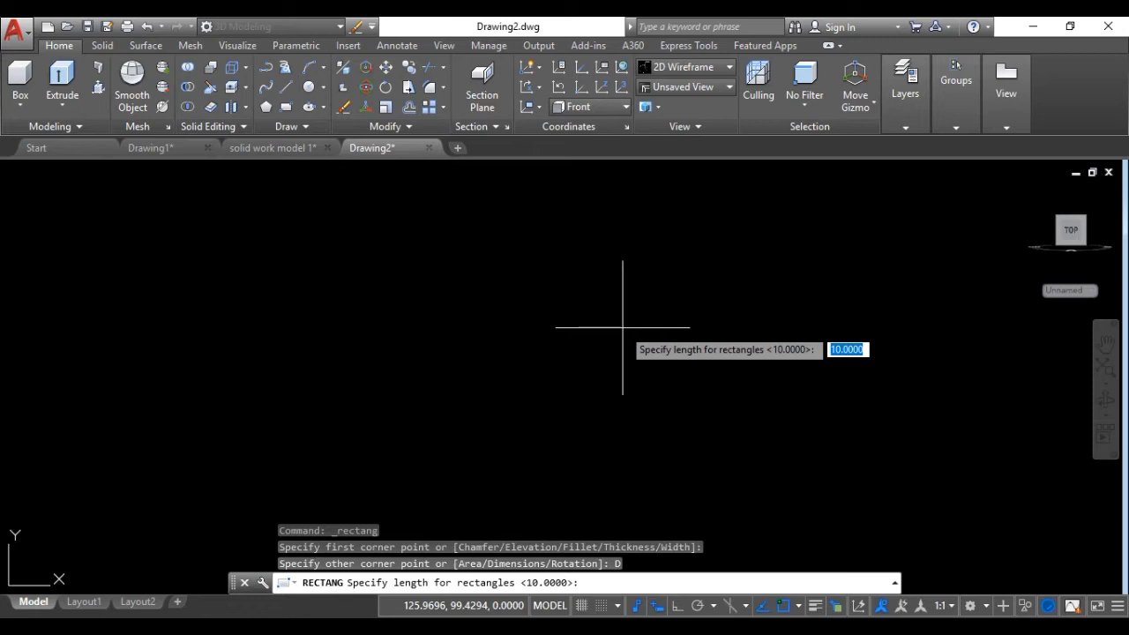
{"action": "type", "text": "75"}
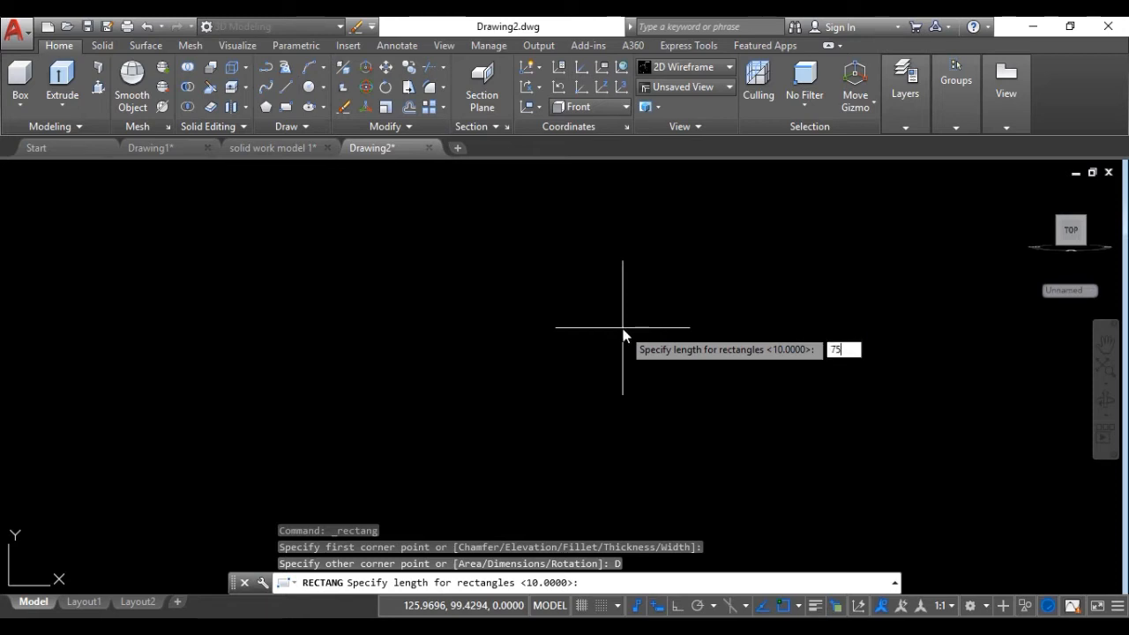
{"action": "key", "text": "Return"}
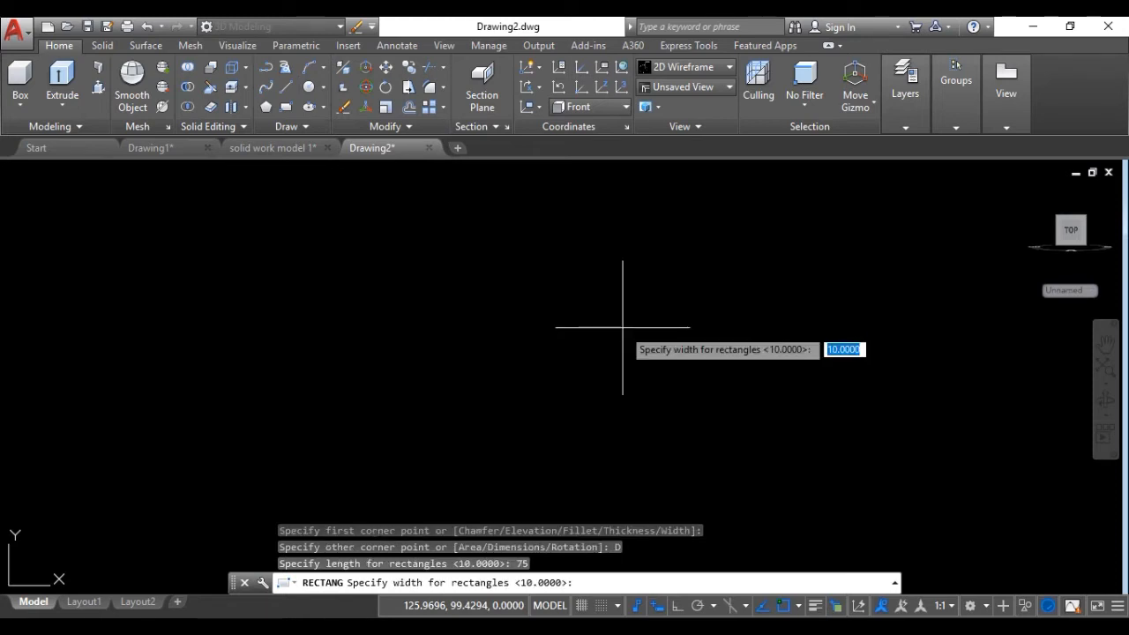
{"action": "type", "text": "12"}
{"action": "key", "text": "Return"}
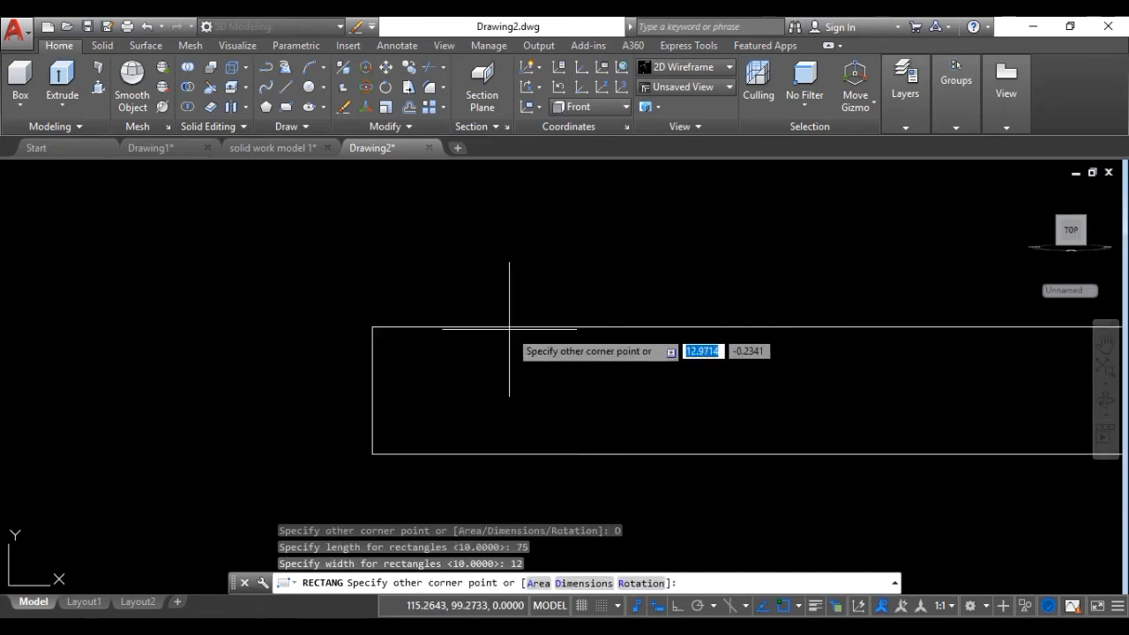
{"action": "scroll", "coordinate": [514, 317], "scroll_direction": "down", "scroll_amount": 4}
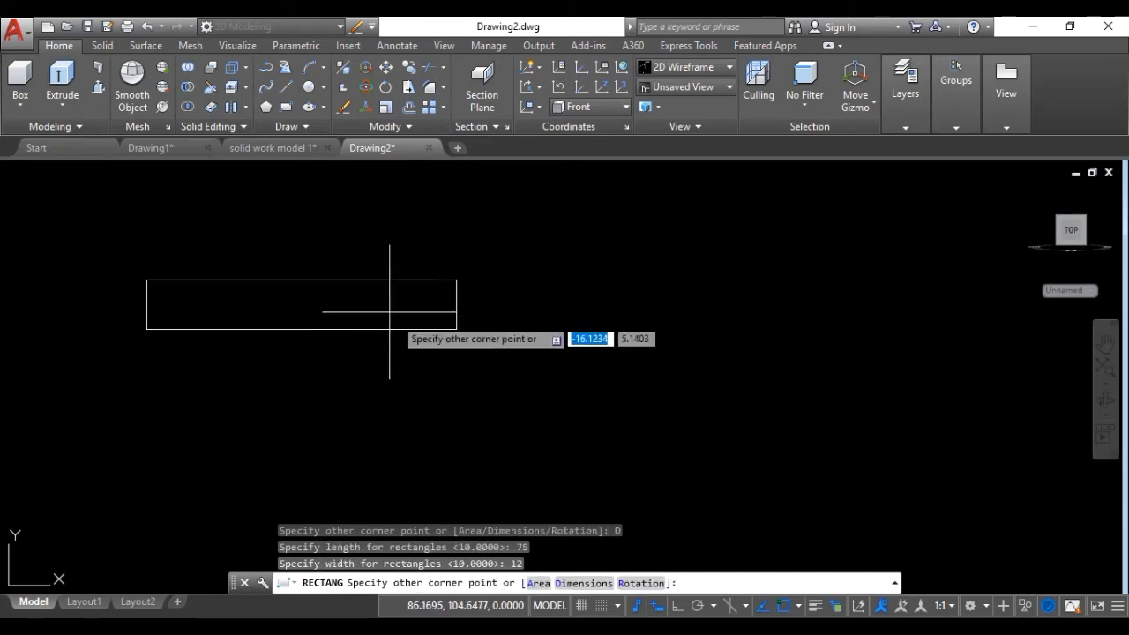
{"action": "left_click", "coordinate": [531, 272]}
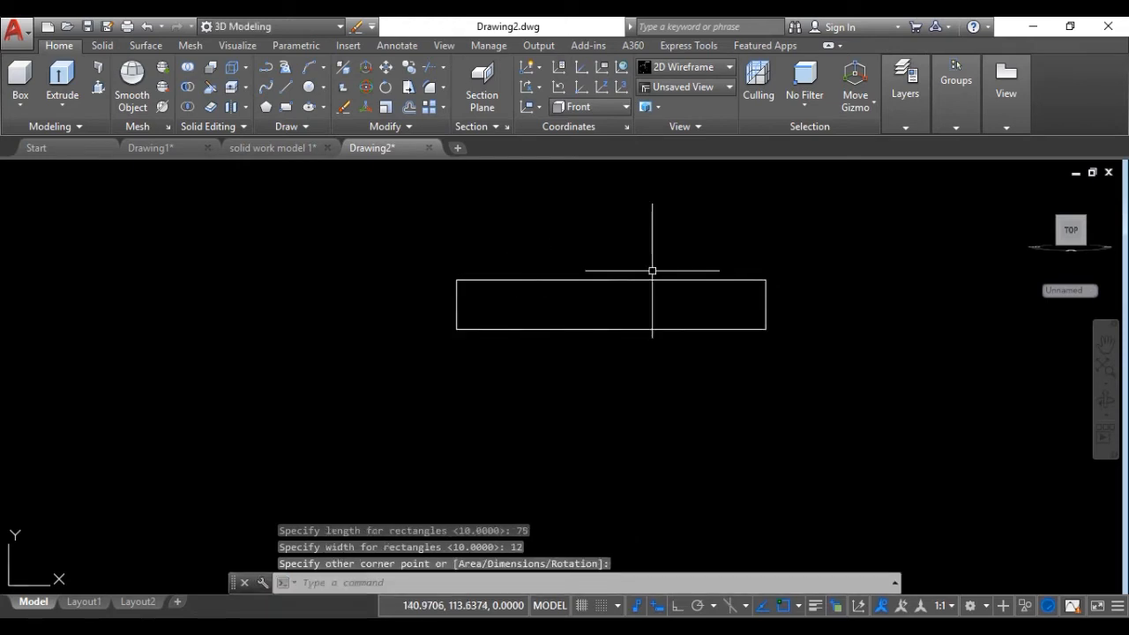
{"action": "middle_click_drag", "start_coordinate": [812, 269], "coordinate": [750, 296]}
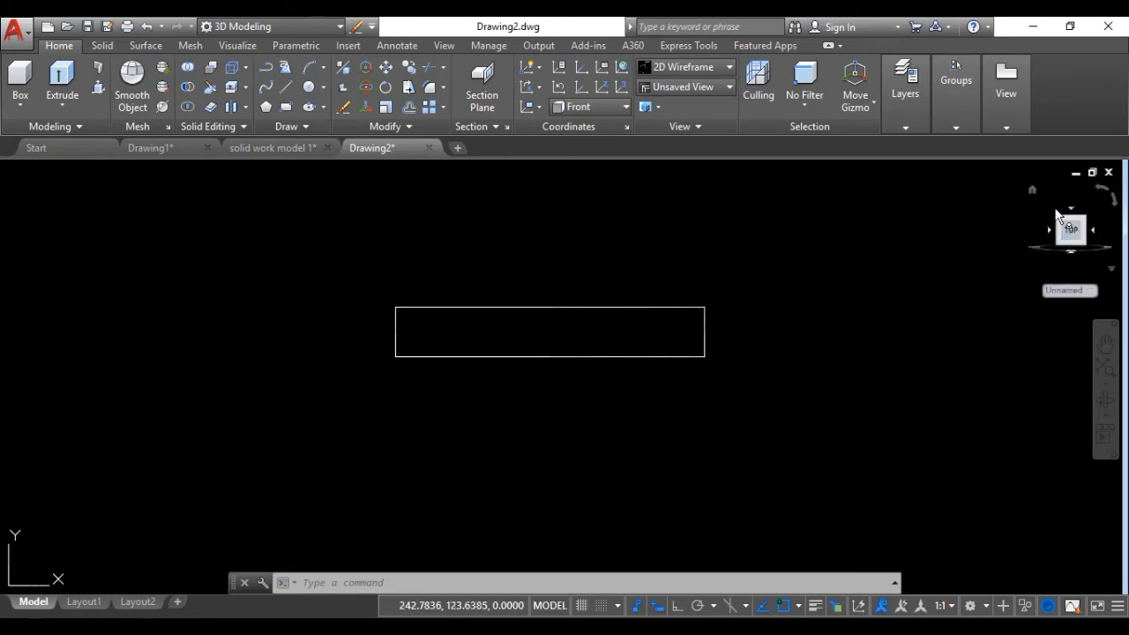
- Orbit the reference model in "solid work model 1" to a 3D angle and examine the base block's depth
{"action": "left_click", "coordinate": [264, 151]}
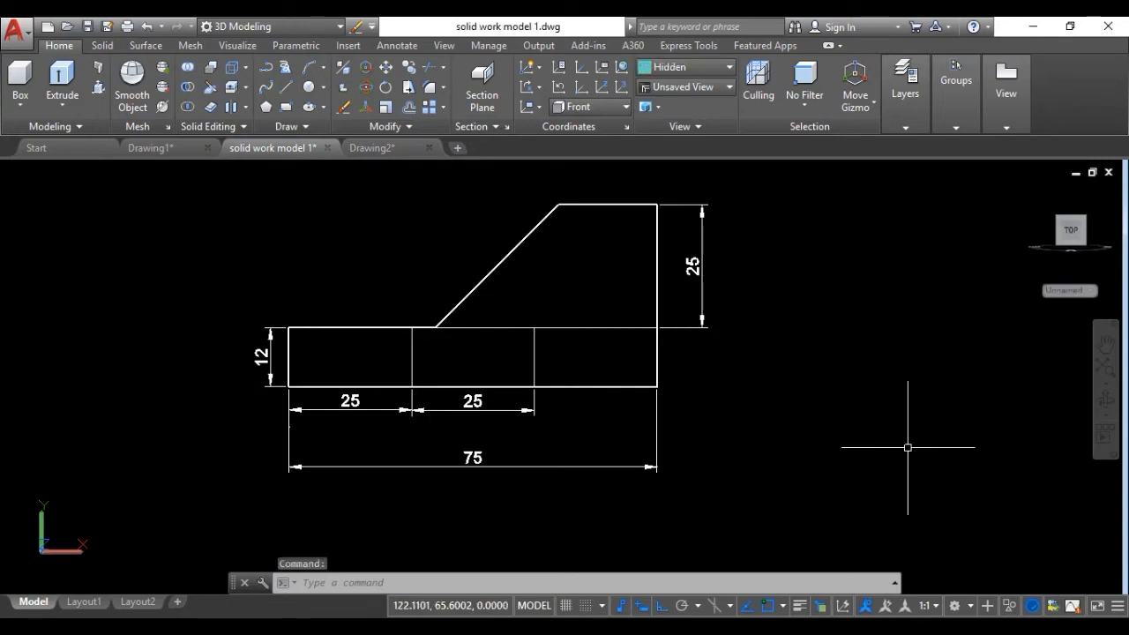
{"action": "left_click", "coordinate": [1105, 404]}
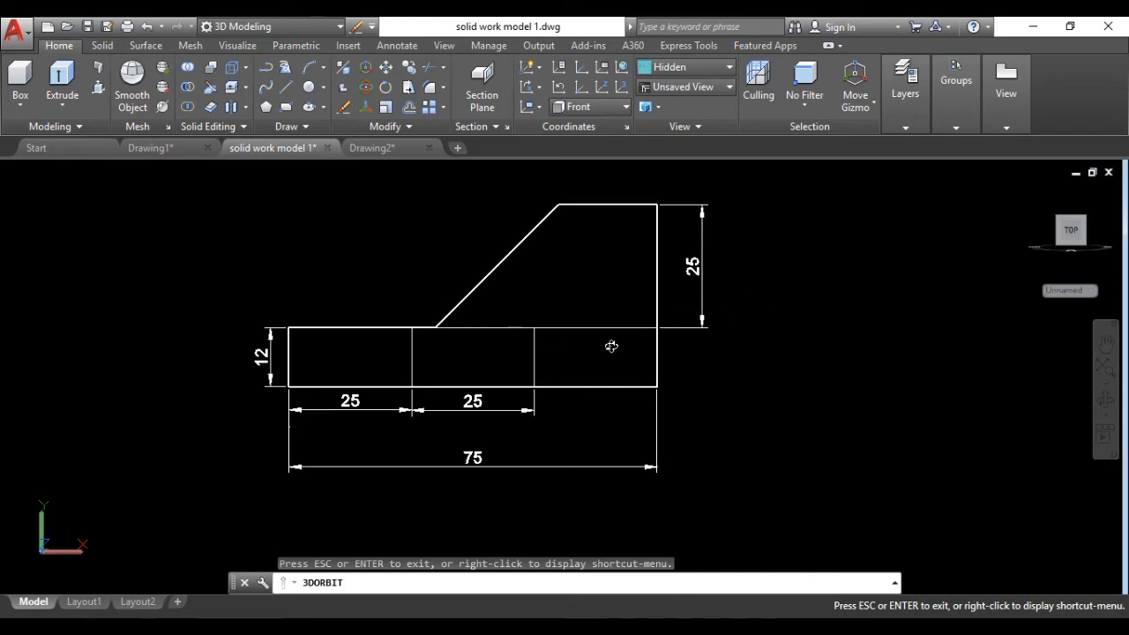
{"action": "left_click_drag", "start_coordinate": [612, 346], "coordinate": [706, 394]}
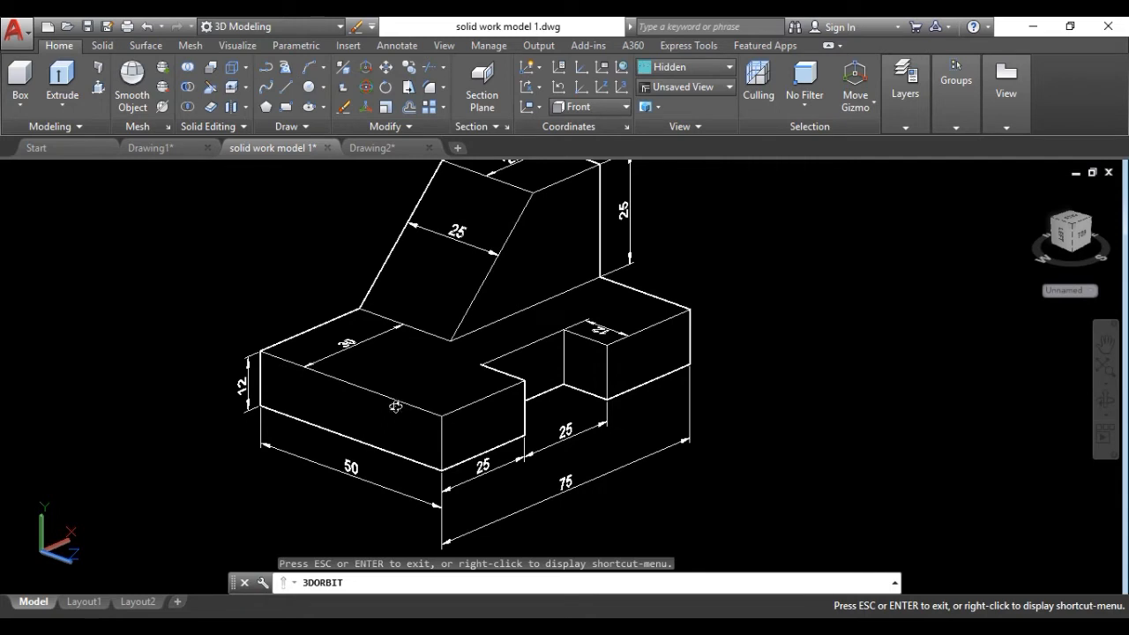
{"action": "right_click", "coordinate": [166, 294]}
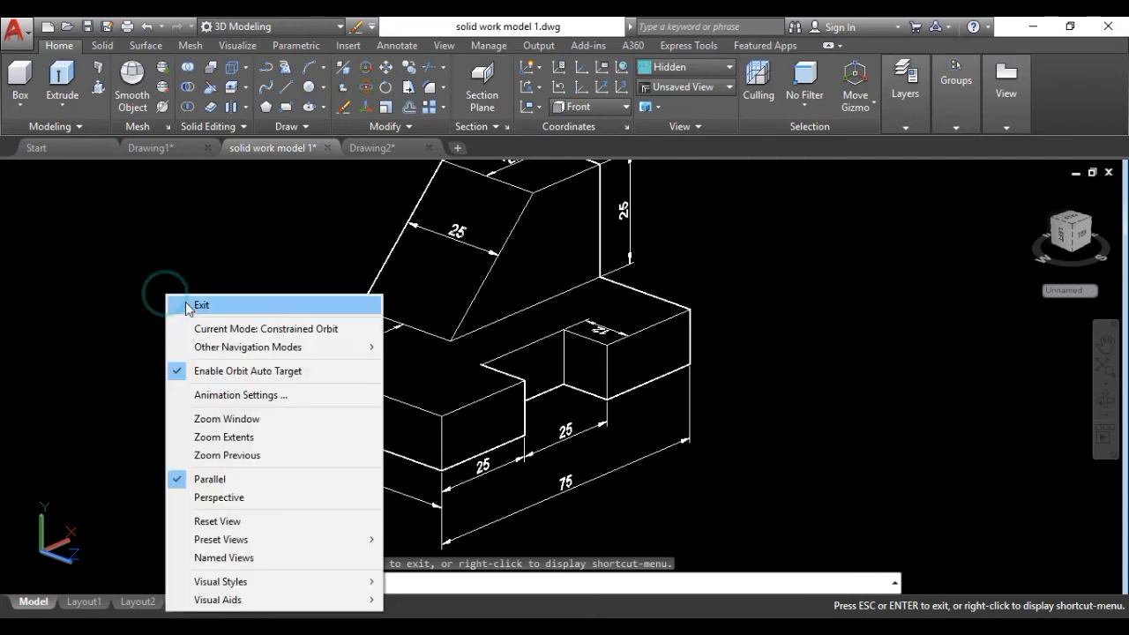
{"action": "left_click", "coordinate": [191, 306]}
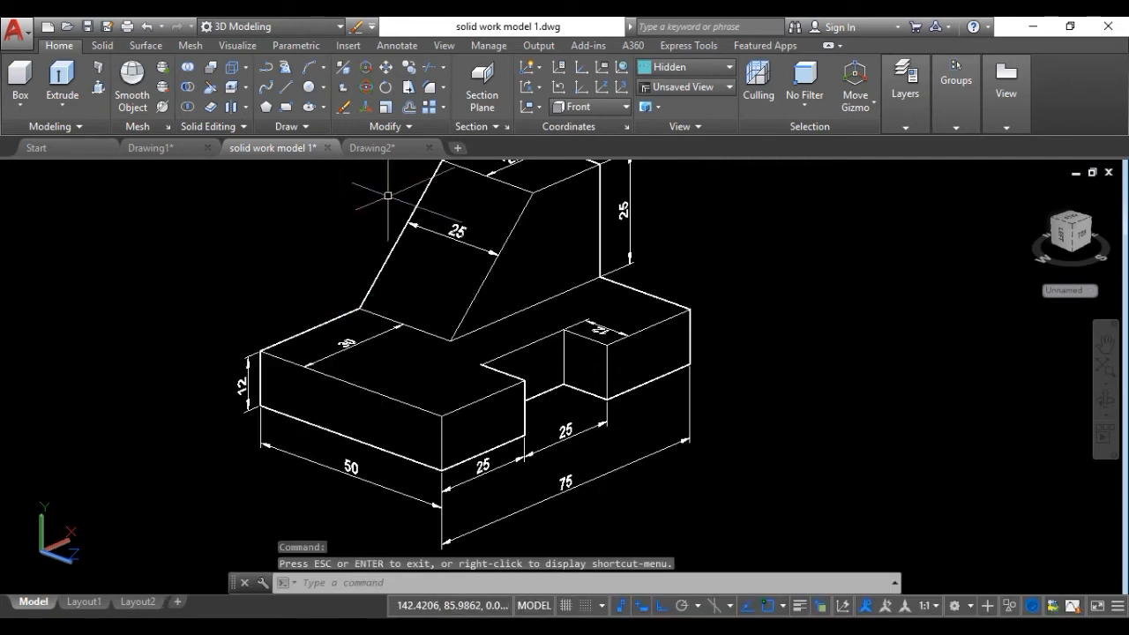
- Return to Drawing2 and orbit the base rectangle to a similar 3D angle
{"action": "left_click", "coordinate": [394, 149]}
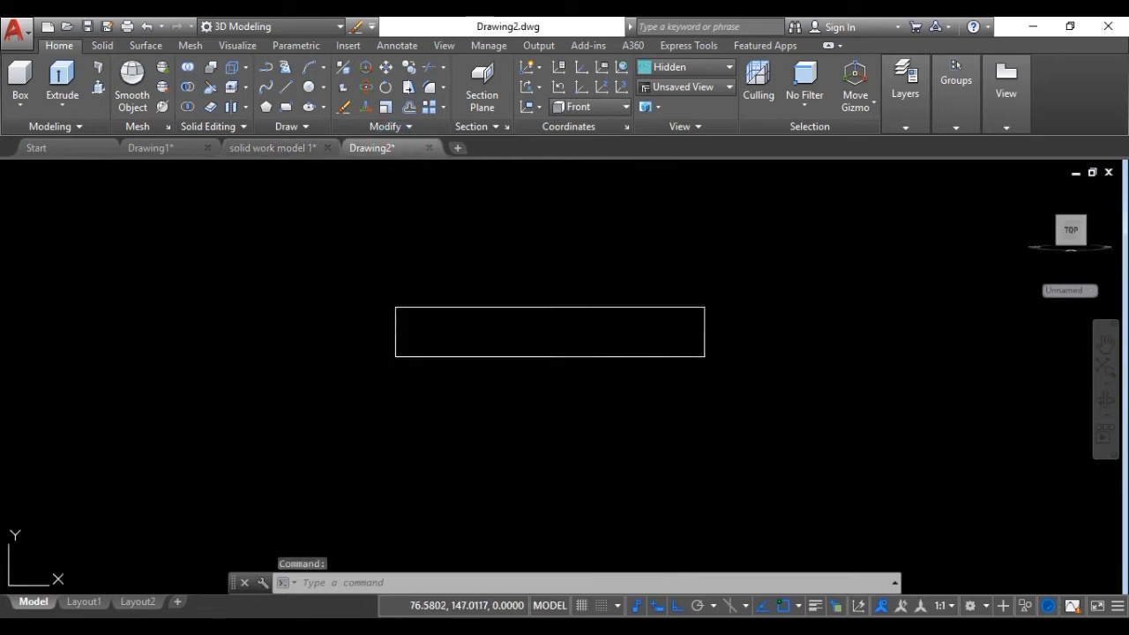
{"action": "left_click", "coordinate": [1106, 402]}
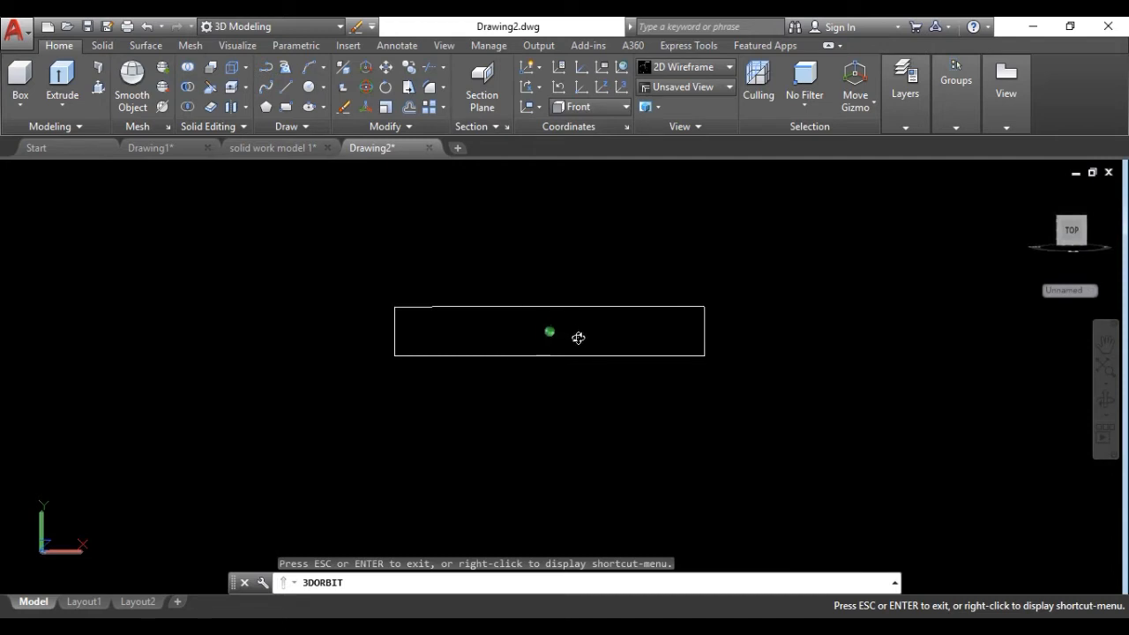
{"action": "left_click_drag", "start_coordinate": [578, 338], "coordinate": [649, 384]}
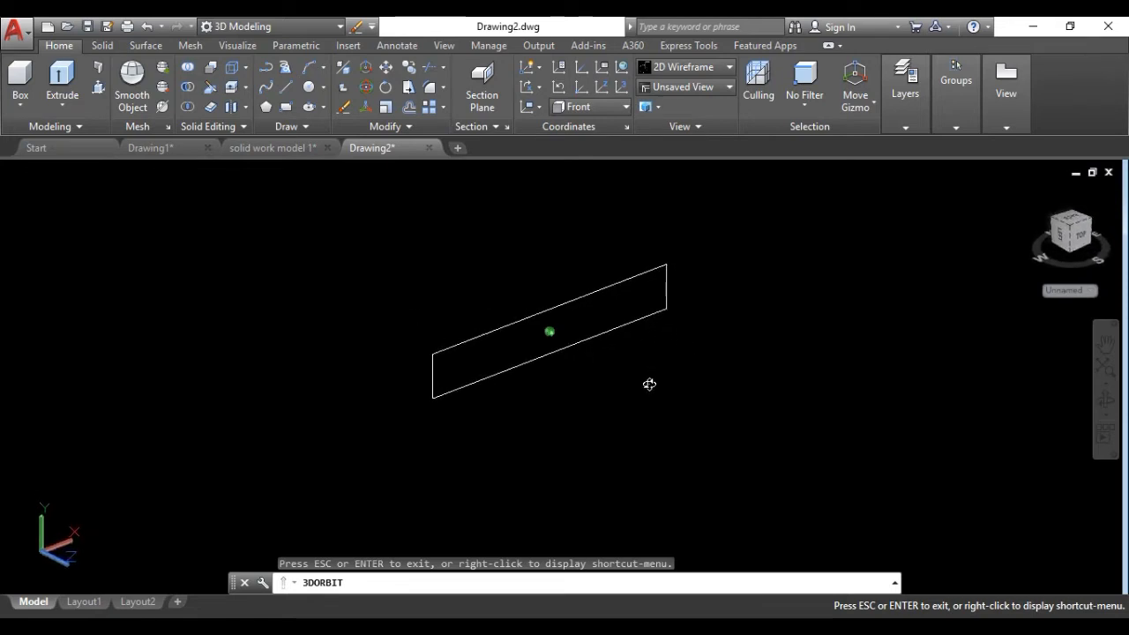
{"action": "scroll", "coordinate": [650, 379], "scroll_direction": "down", "scroll_amount": 1}
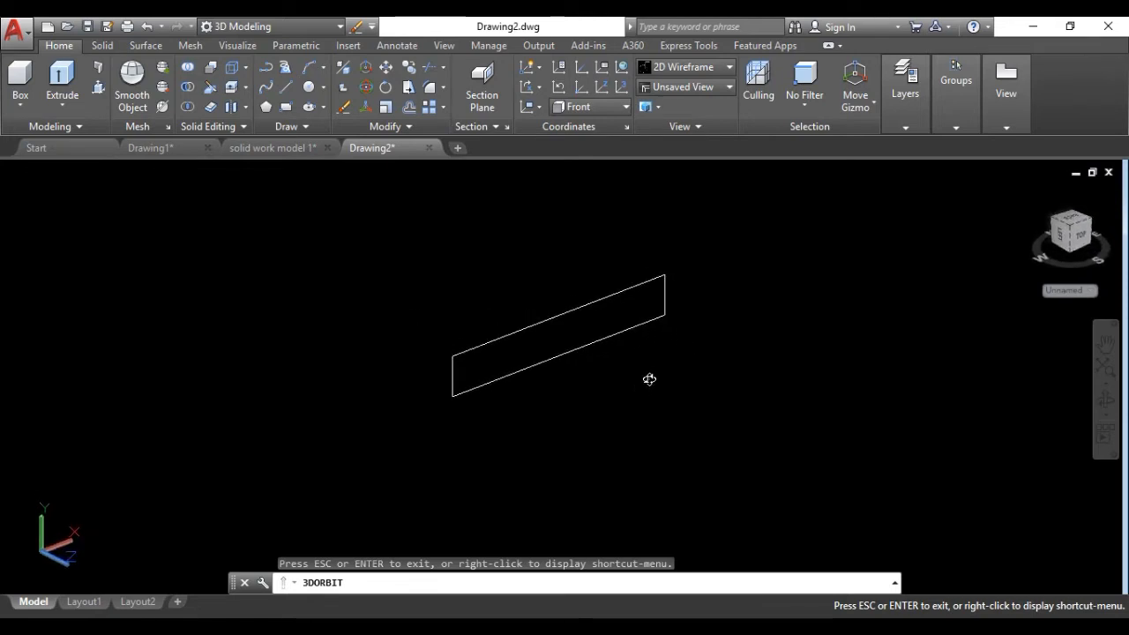
{"action": "key", "text": "Escape"}
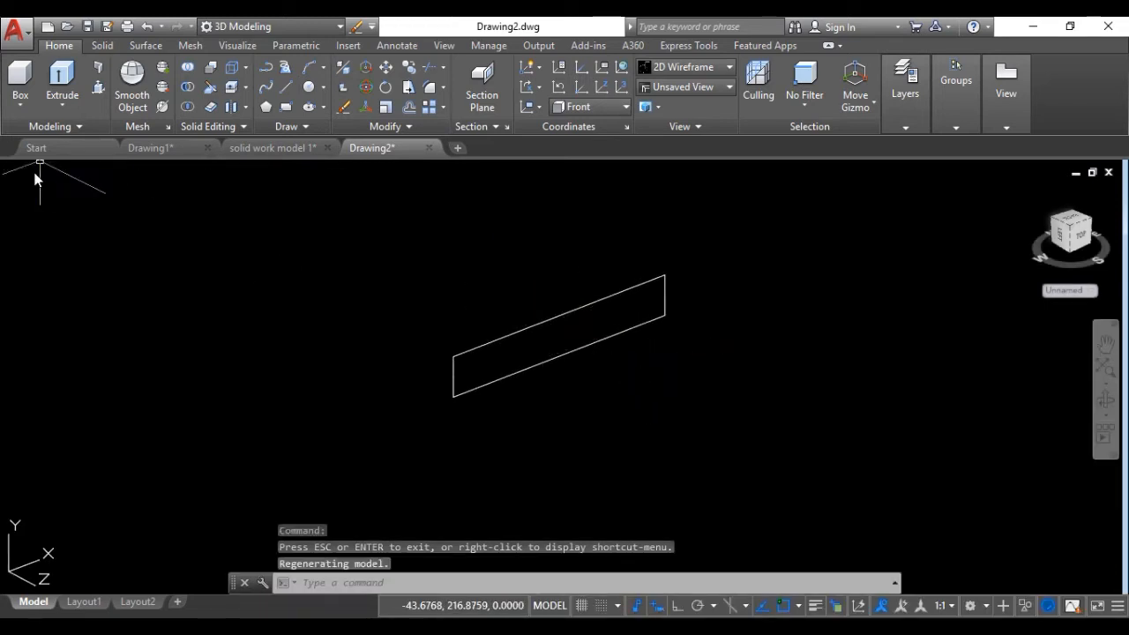
- Set both "solid work model 1" and Drawing2 to the SW Isometric view
{"action": "left_click", "coordinate": [265, 147]}
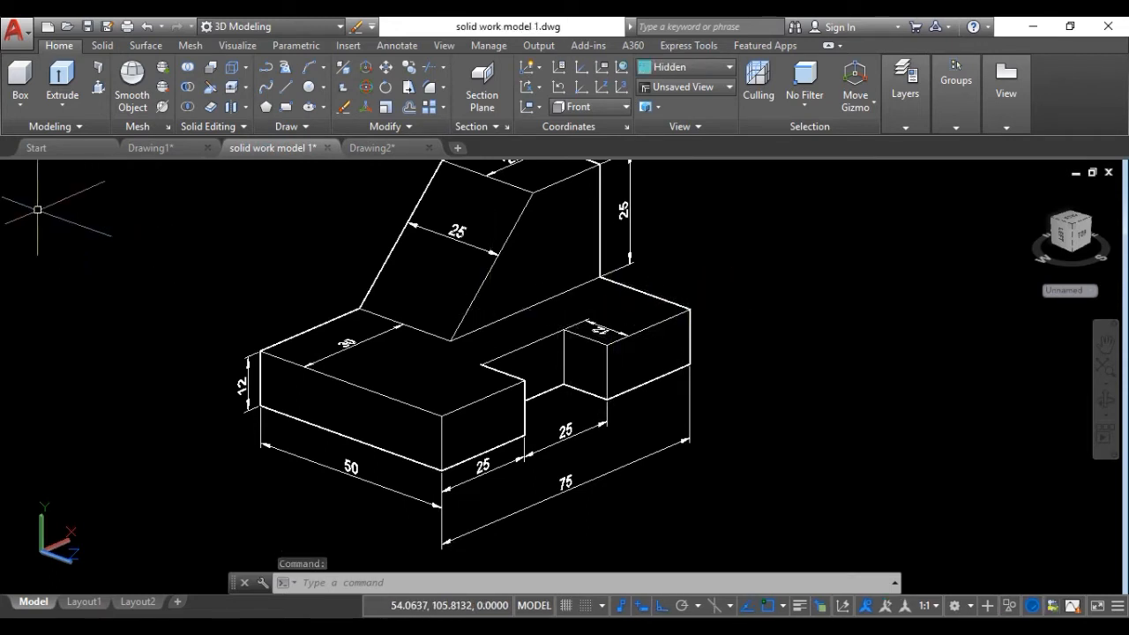
{"action": "left_click", "coordinate": [34, 173]}
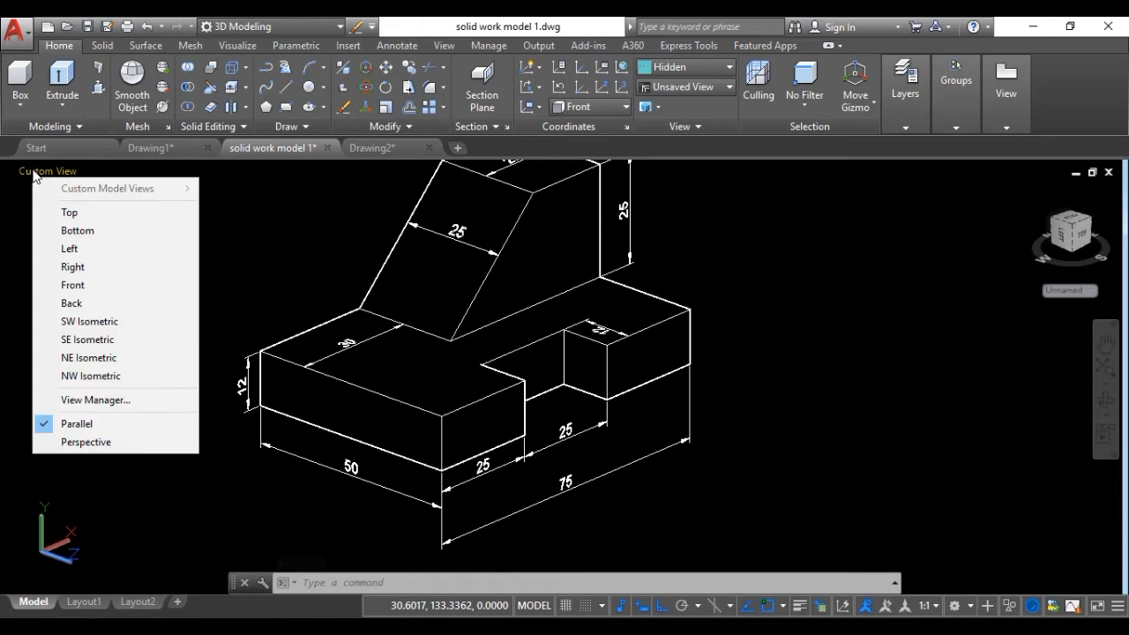
{"action": "left_click", "coordinate": [94, 323]}
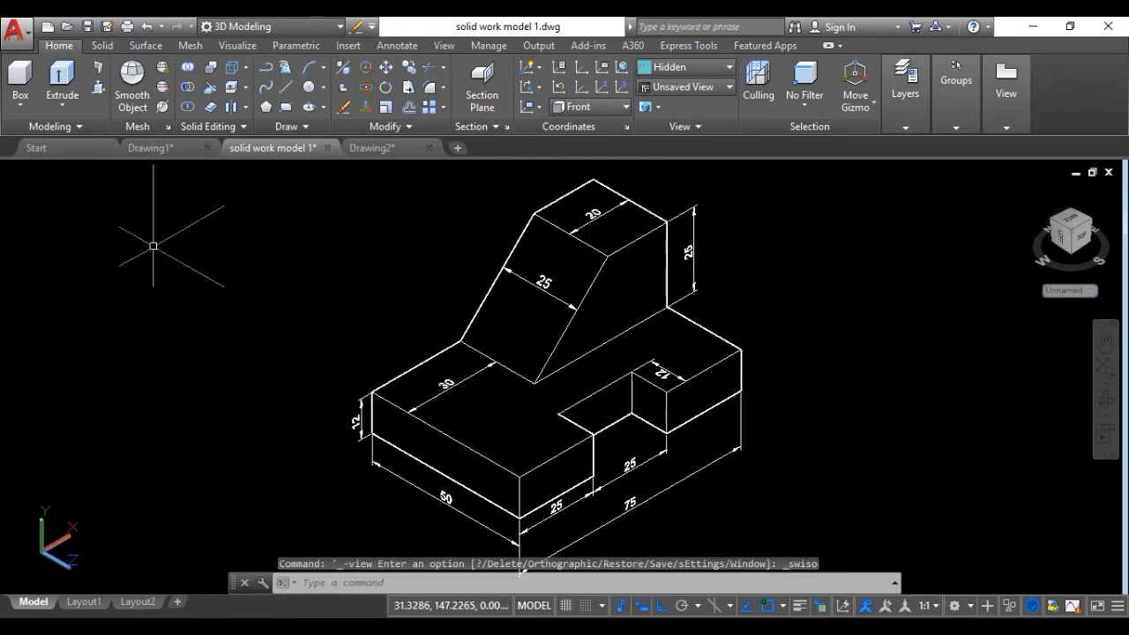
{"action": "left_click", "coordinate": [386, 148]}
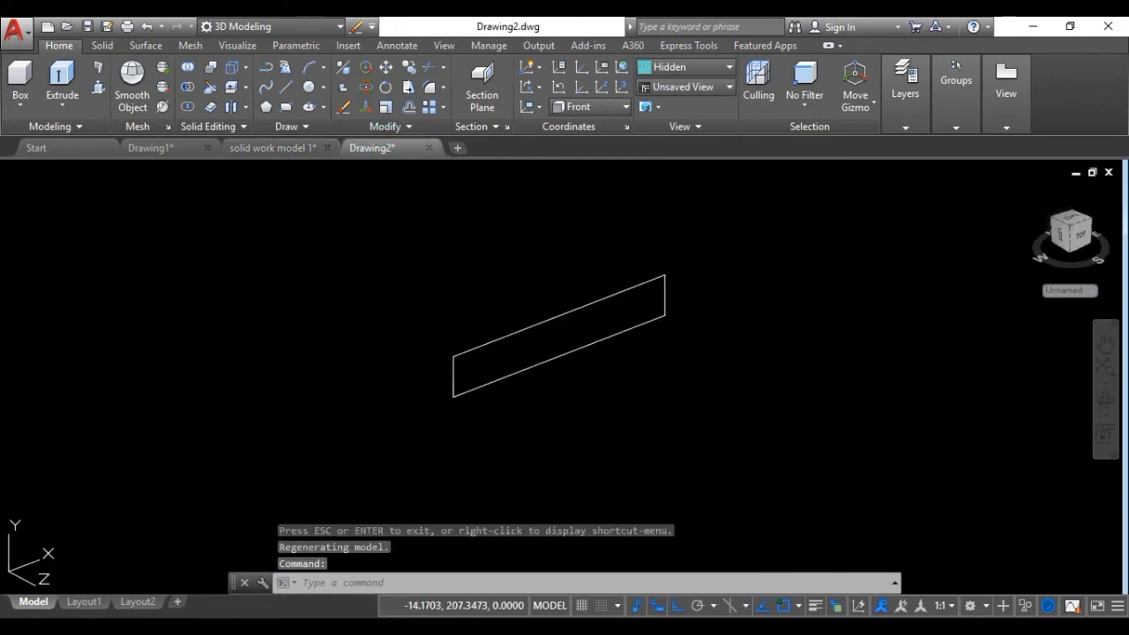
{"action": "left_click", "coordinate": [23, 172]}
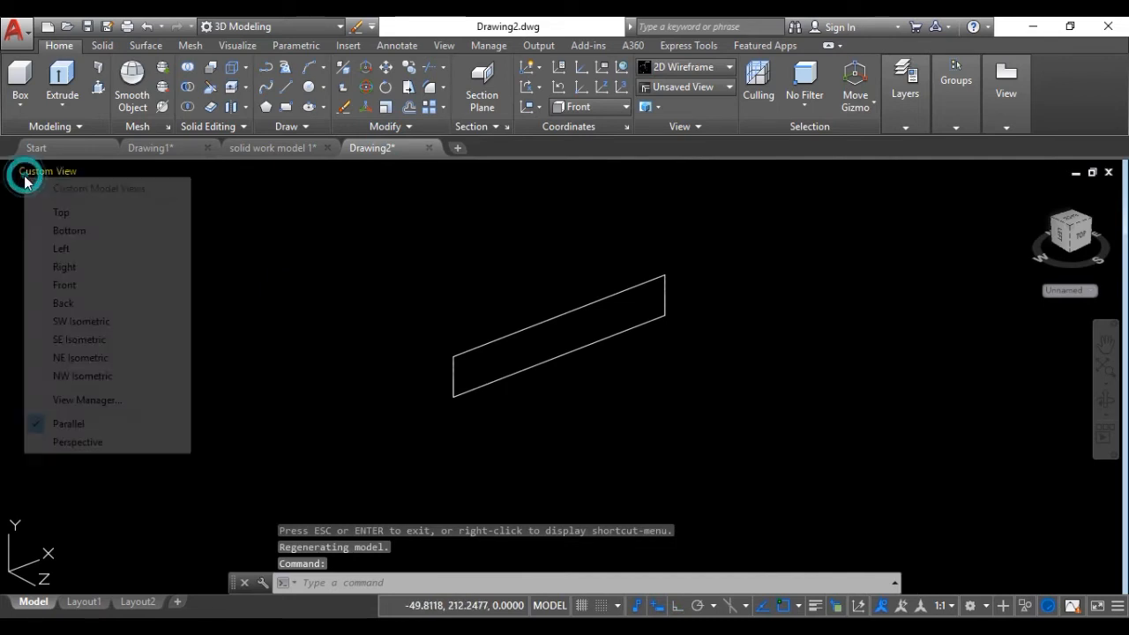
{"action": "left_click", "coordinate": [66, 323]}
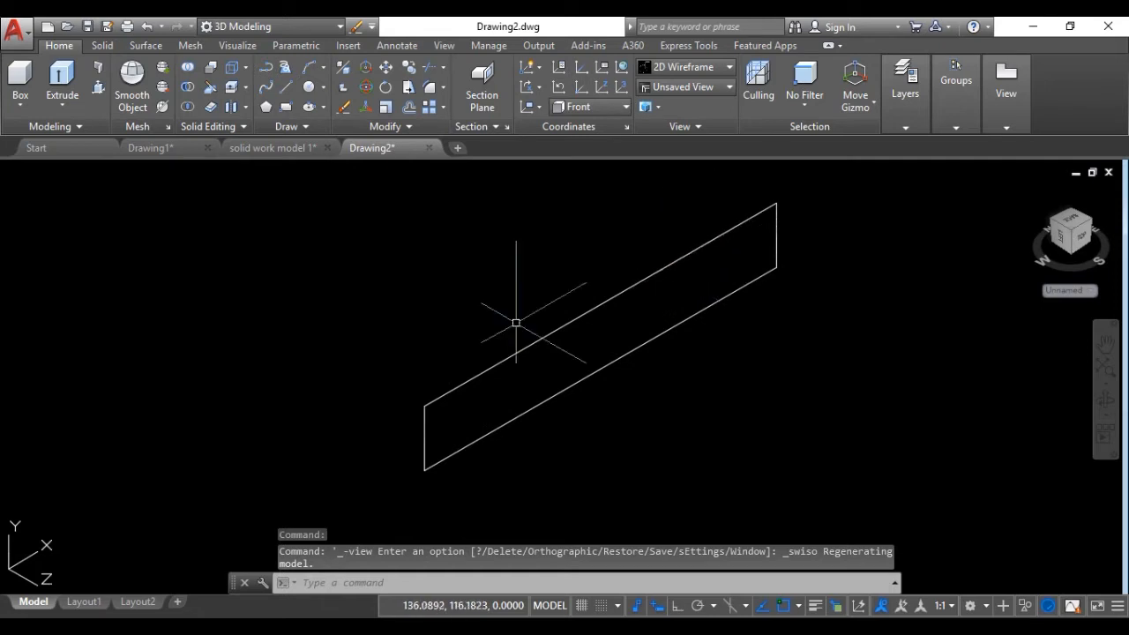
{"action": "scroll", "coordinate": [522, 349], "scroll_direction": "down", "scroll_amount": 2}
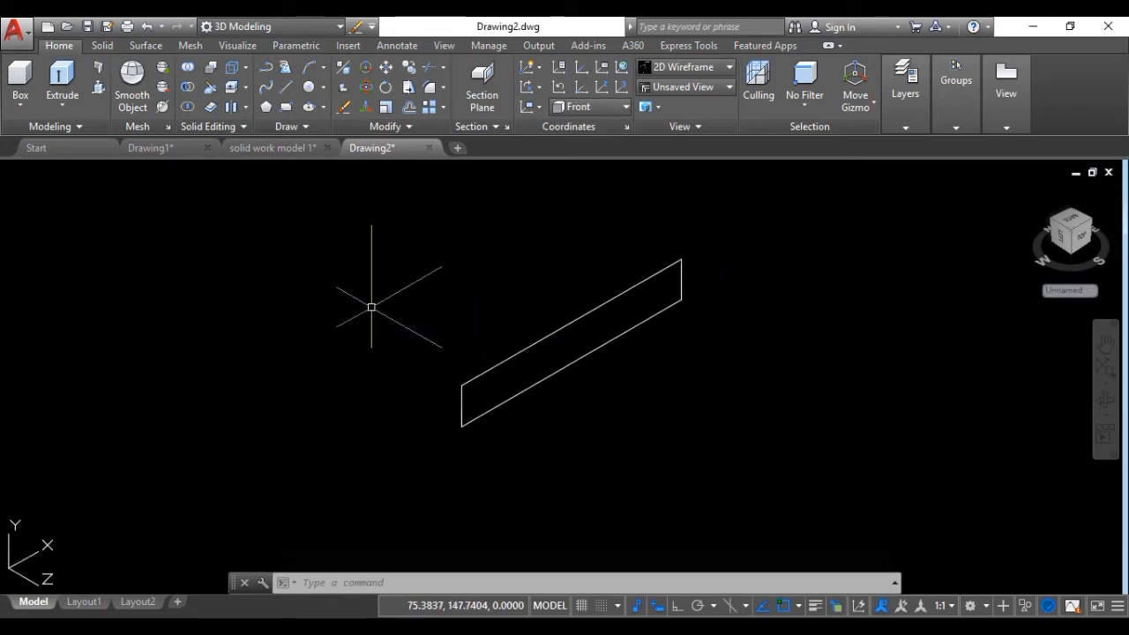
- Try extruding the base rectangle to a height of 50, and undo the extrusion
{"action": "left_click", "coordinate": [71, 79]}
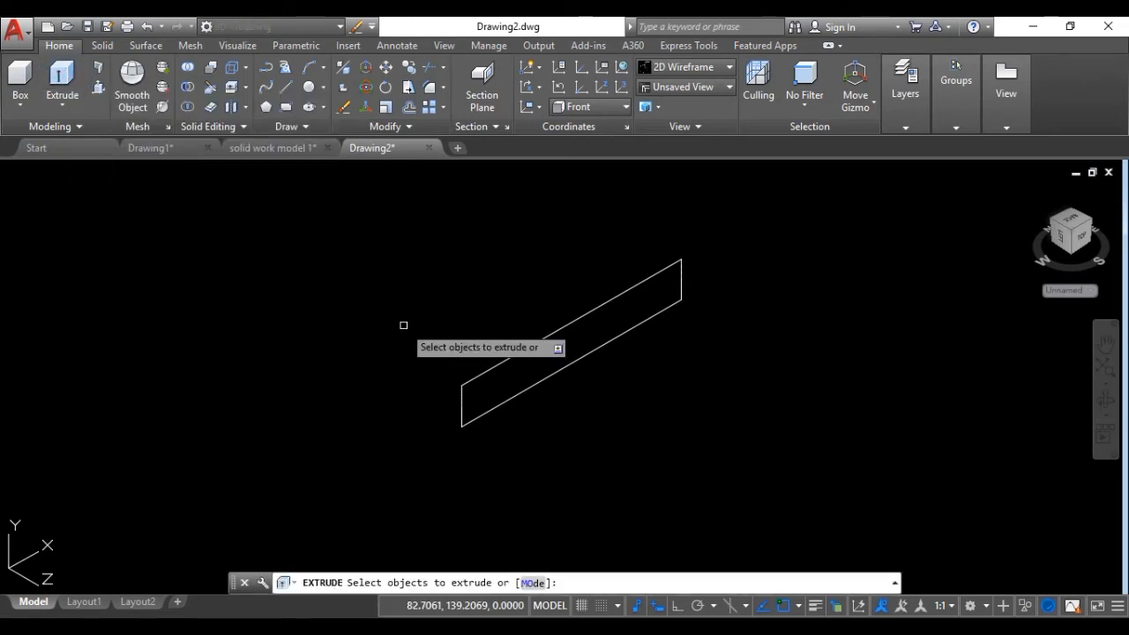
{"action": "left_click", "coordinate": [547, 396]}
{"action": "left_click", "coordinate": [469, 349]}
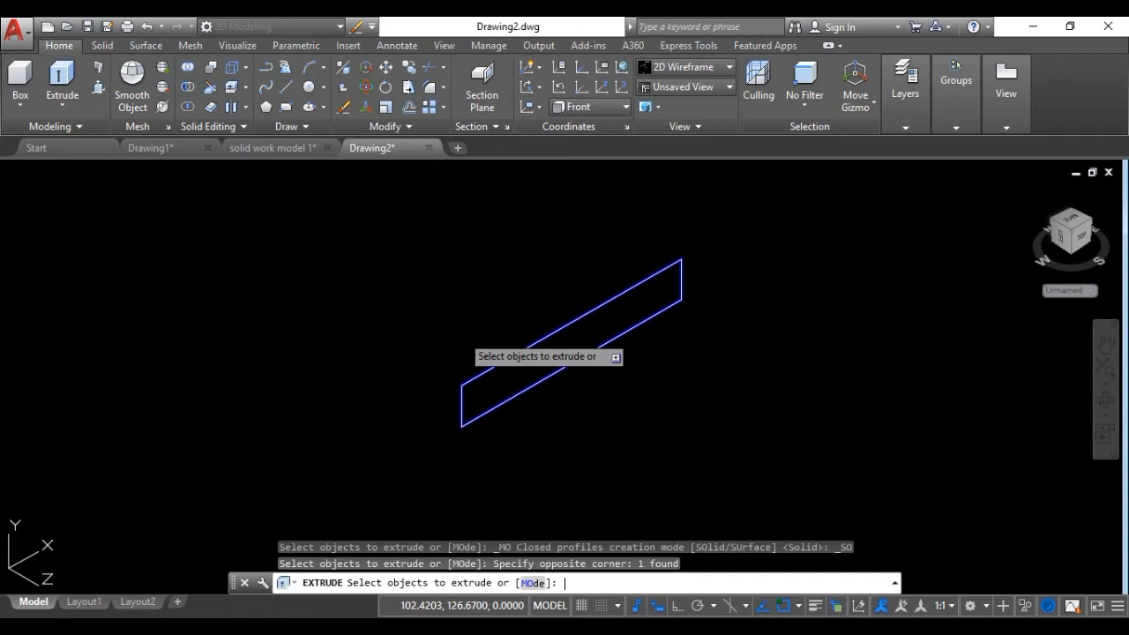
{"action": "key", "text": "Return"}
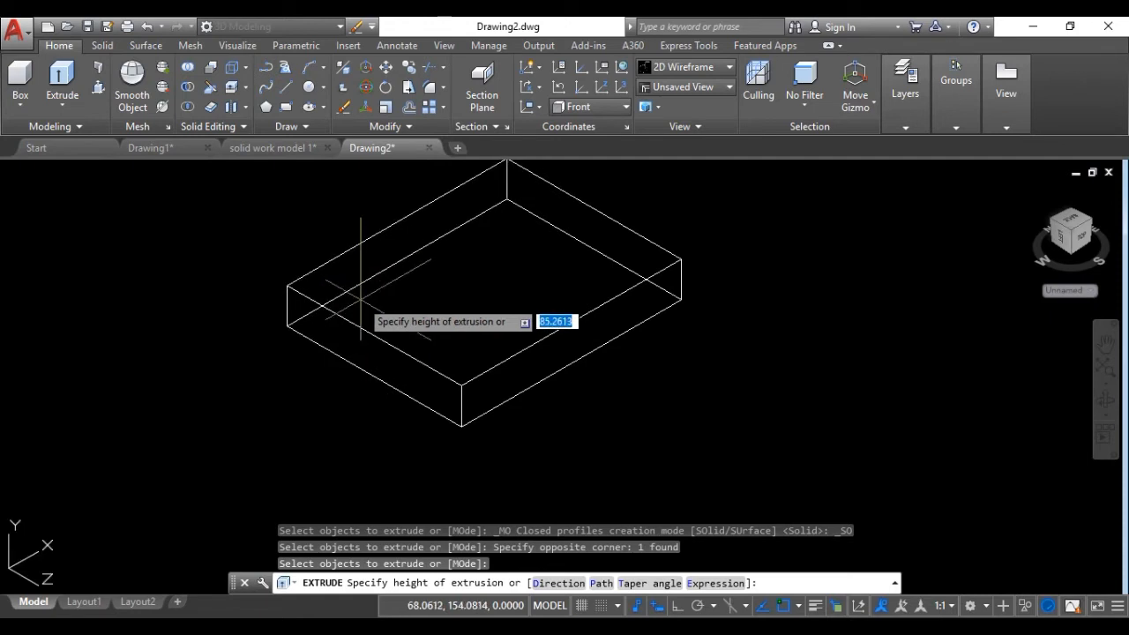
{"action": "middle_click_drag", "start_coordinate": [361, 299], "coordinate": [404, 354]}
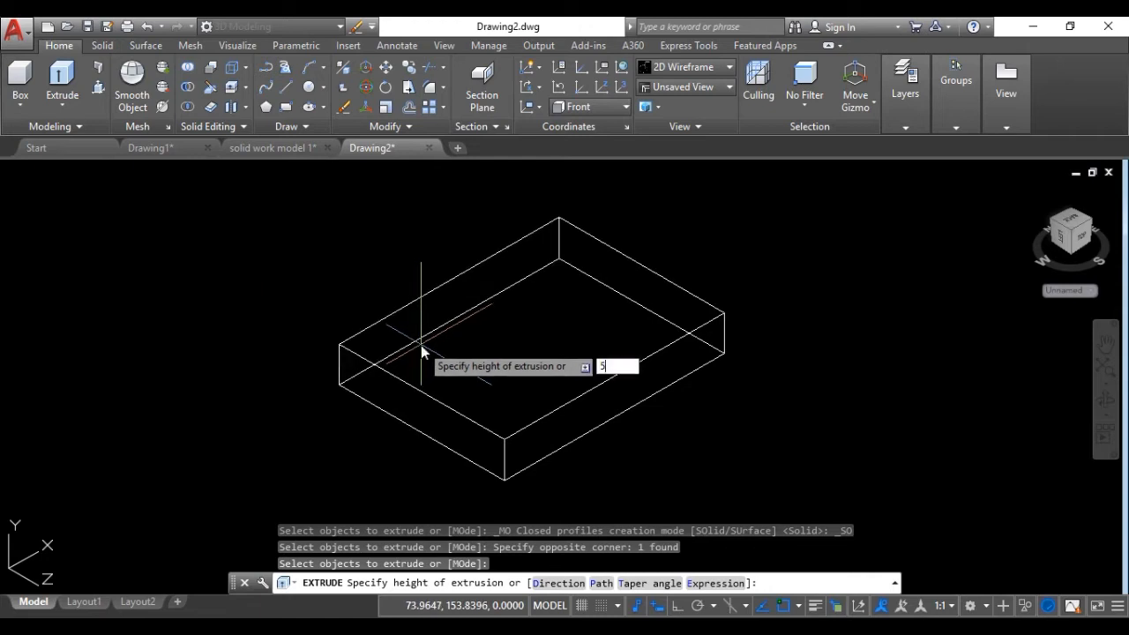
{"action": "key", "text": "Return"}
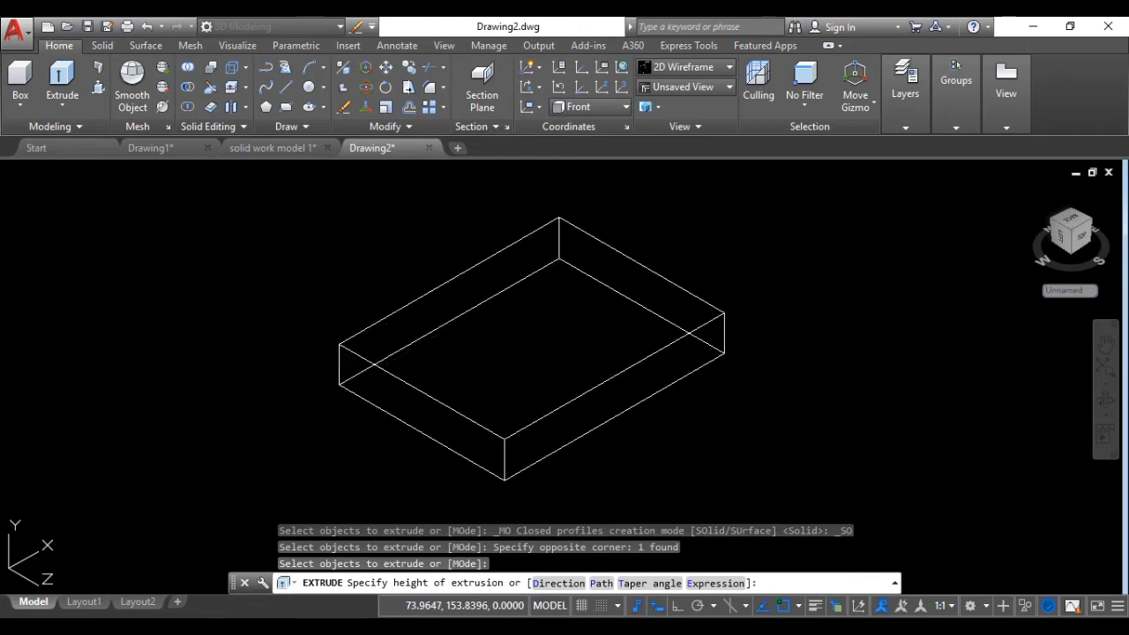
{"action": "scroll", "coordinate": [536, 325], "scroll_direction": "down", "scroll_amount": 1}
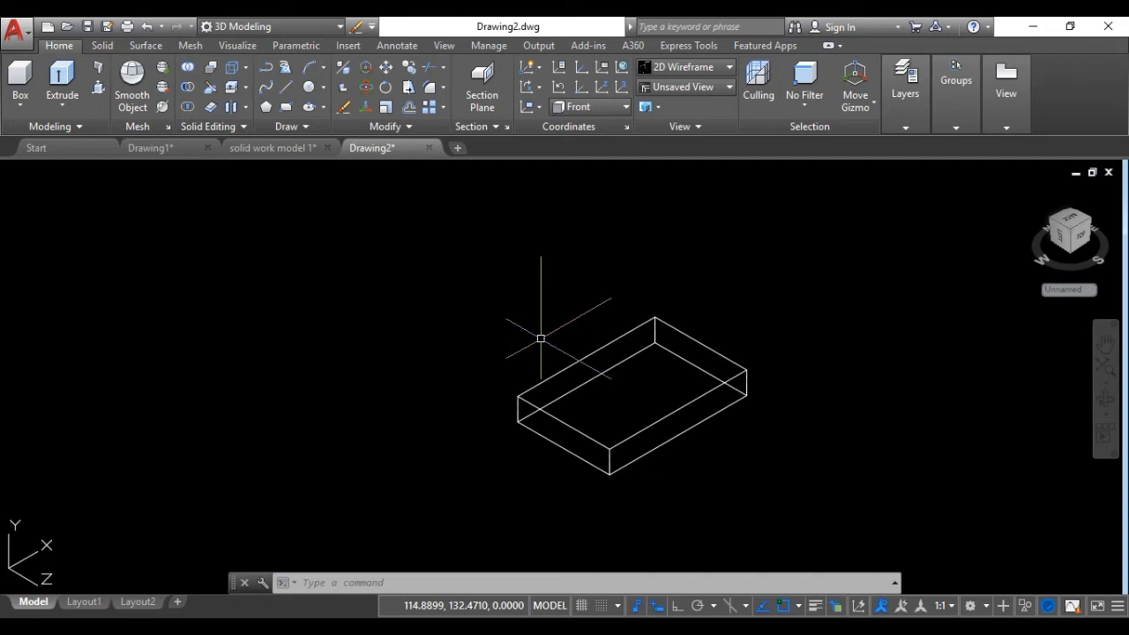
{"action": "key", "text": "ctrl+z"}
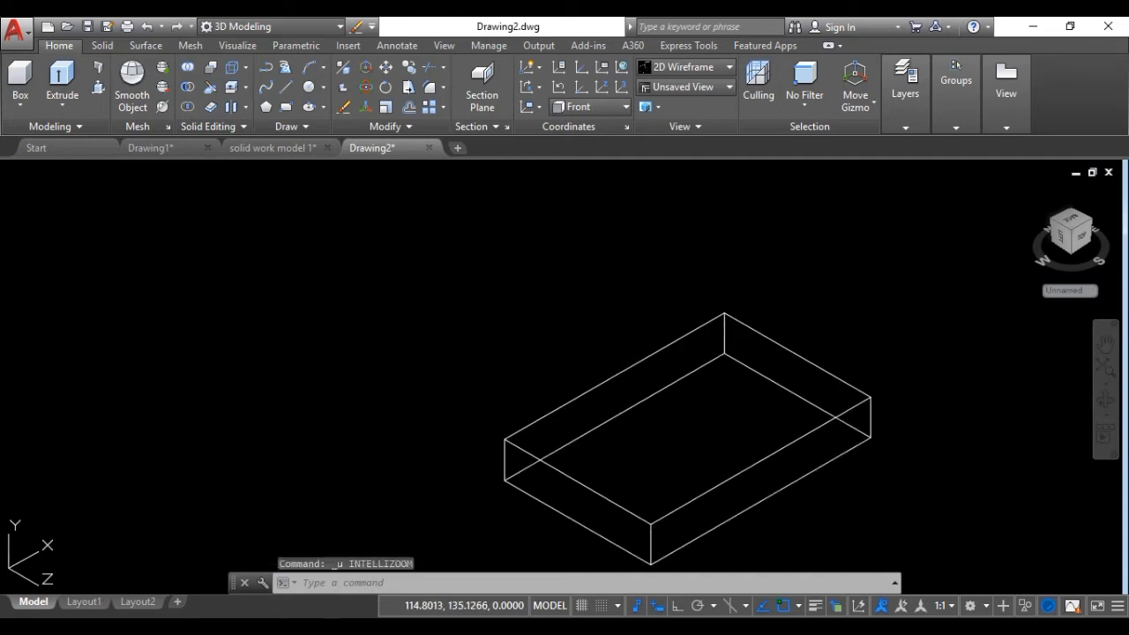
{"action": "key", "text": "ctrl+z"}
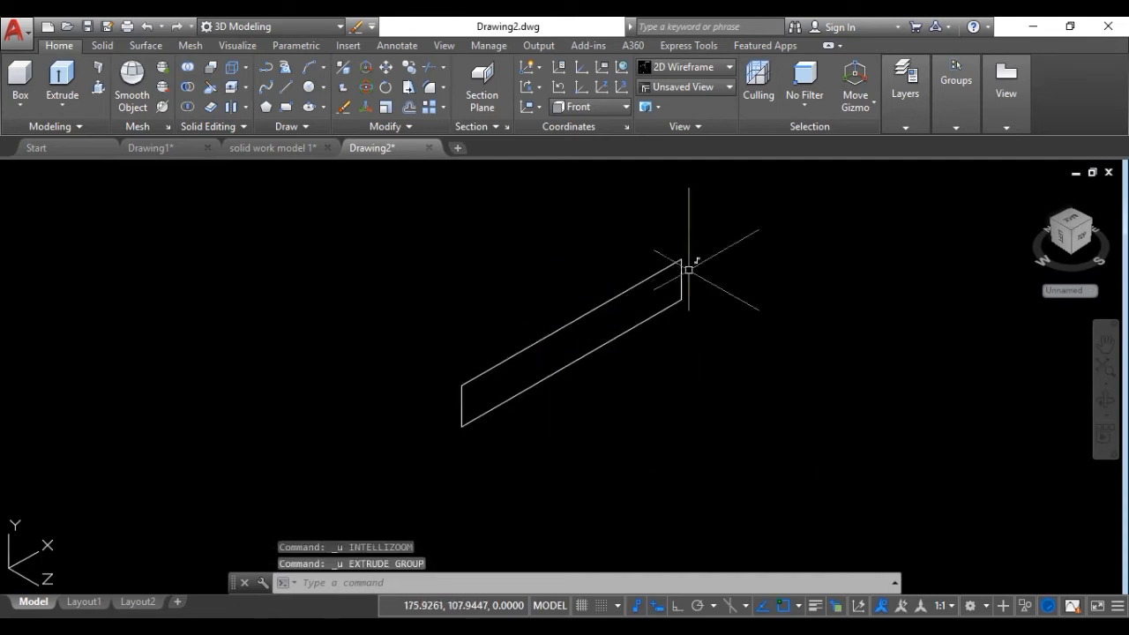
- Extrude the 75 by 12 base rectangle to a height of -50 as a solid
{"action": "left_click", "coordinate": [76, 88]}
{"action": "left_click", "coordinate": [560, 361]}
{"action": "left_click", "coordinate": [515, 336]}
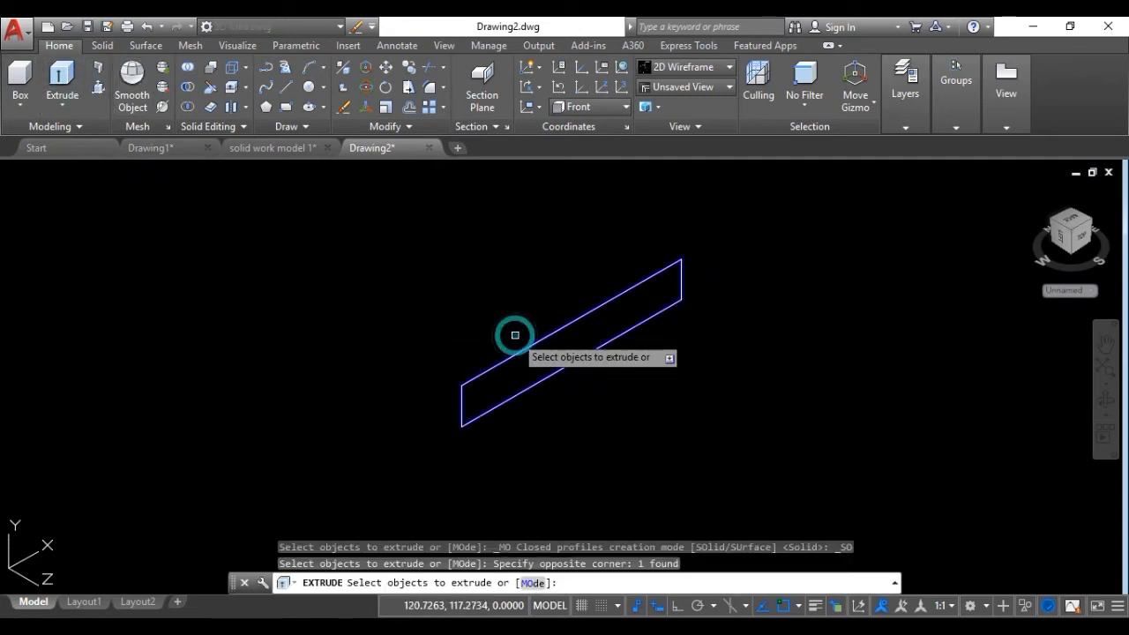
{"action": "key", "text": "Return"}
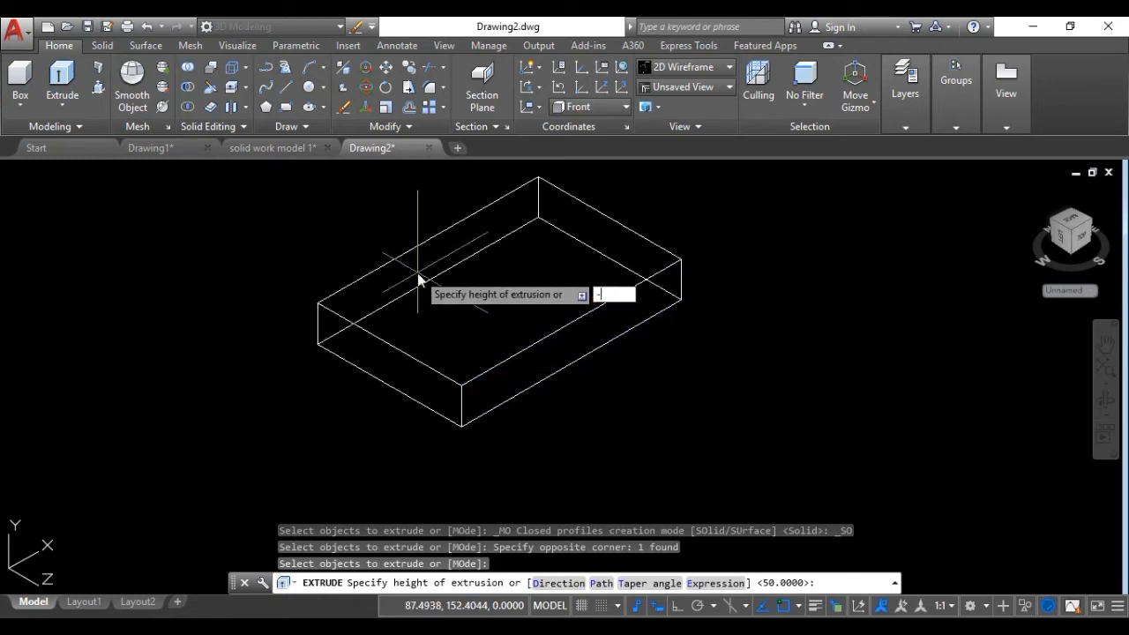
{"action": "type", "text": "-50"}
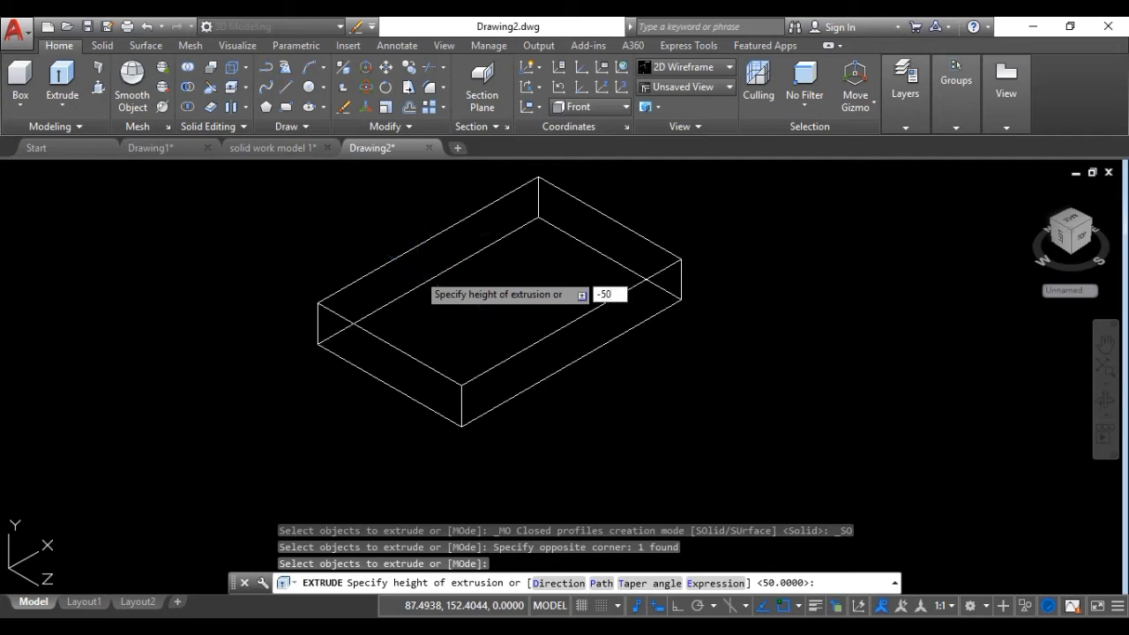
{"action": "key", "text": "Return"}
{"action": "middle_click_drag", "start_coordinate": [478, 281], "coordinate": [503, 335]}
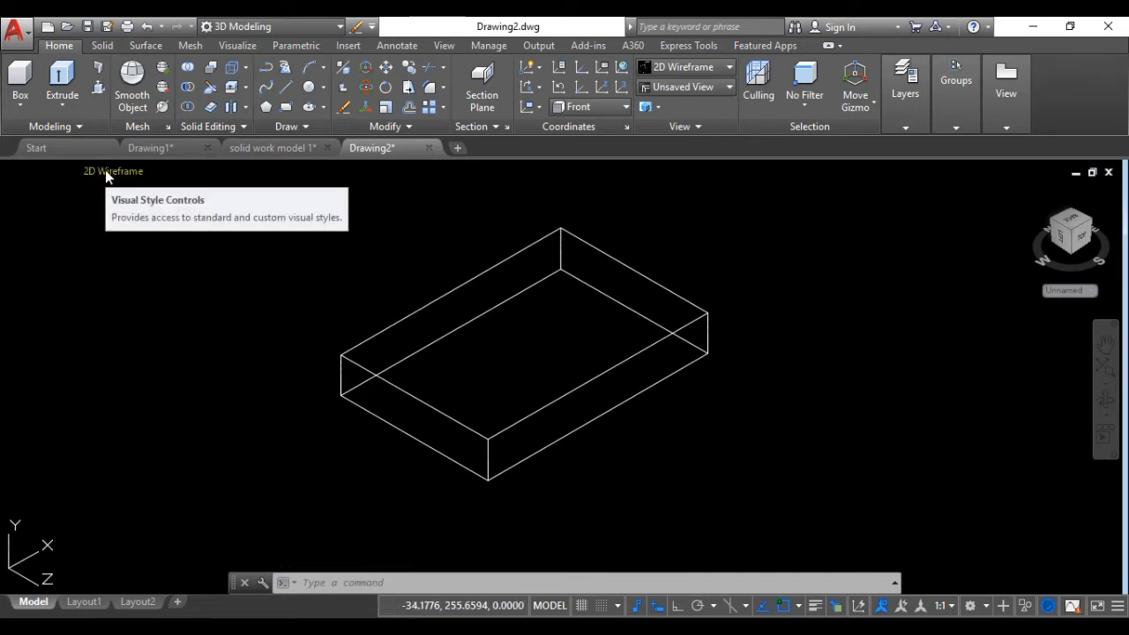
- Set the visual style to X-Ray and reposition the base block in the view
{"action": "left_click", "coordinate": [105, 171]}
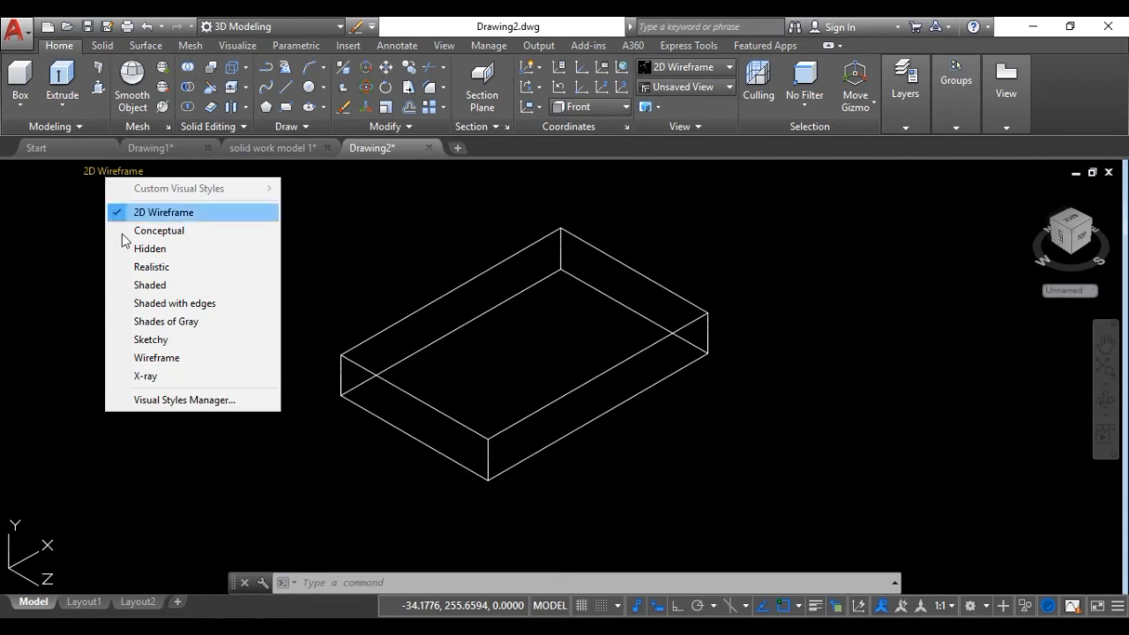
{"action": "left_click", "coordinate": [151, 267]}
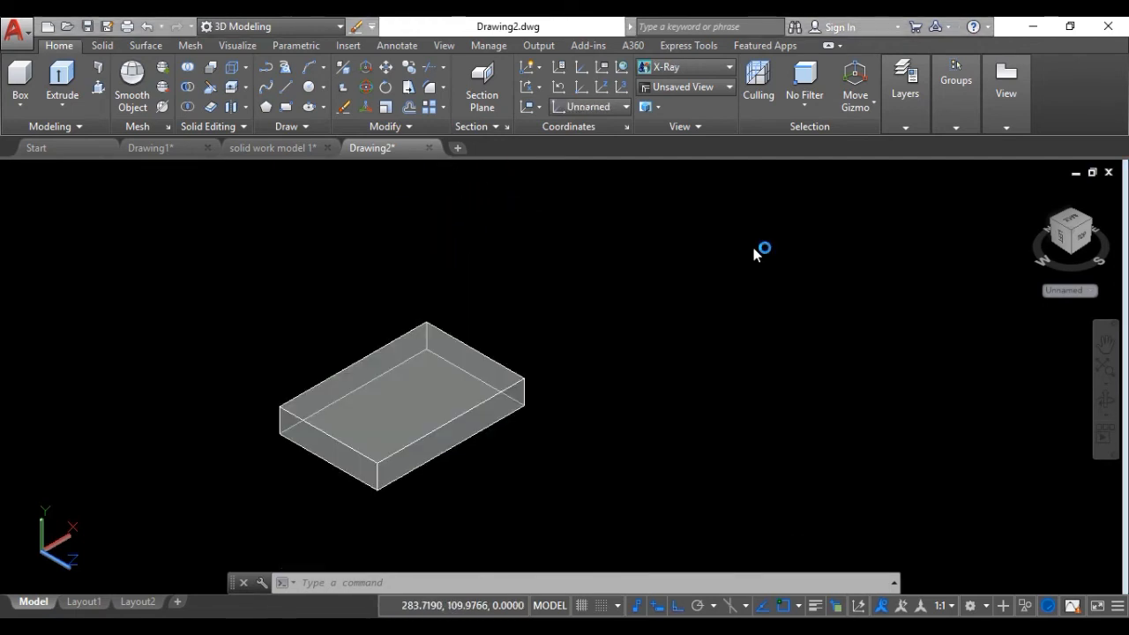
{"action": "right_click", "coordinate": [687, 262]}
{"action": "left_click", "coordinate": [683, 262]}
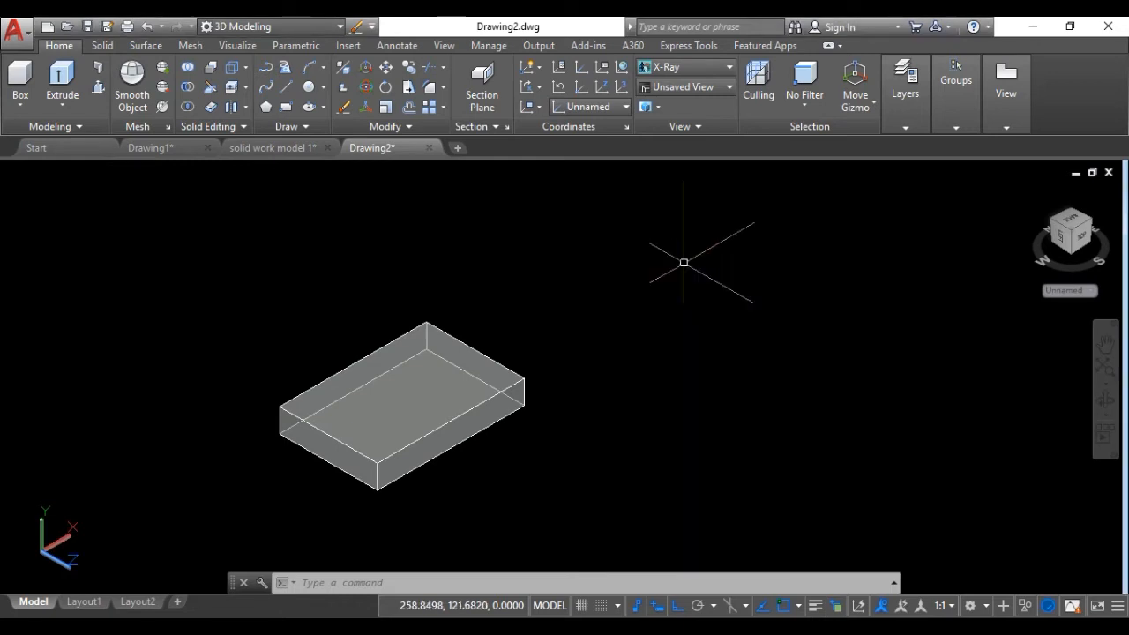
{"action": "middle_click_drag", "start_coordinate": [636, 294], "coordinate": [654, 297]}
{"action": "left_click_drag", "start_coordinate": [653, 298], "coordinate": [676, 292]}
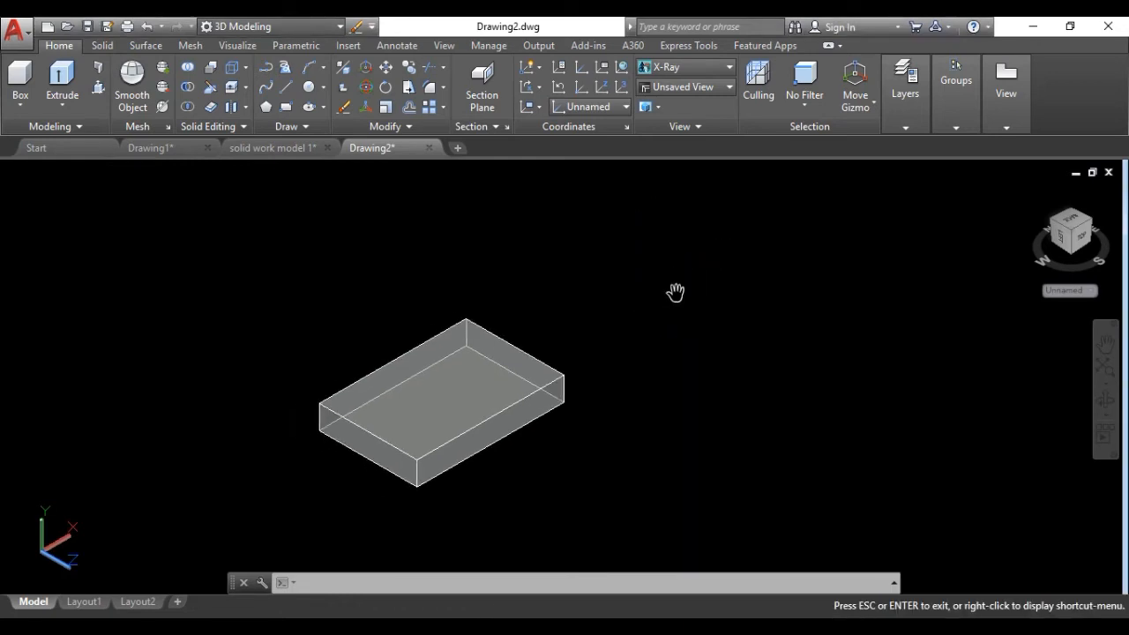
{"action": "key", "text": "Escape"}
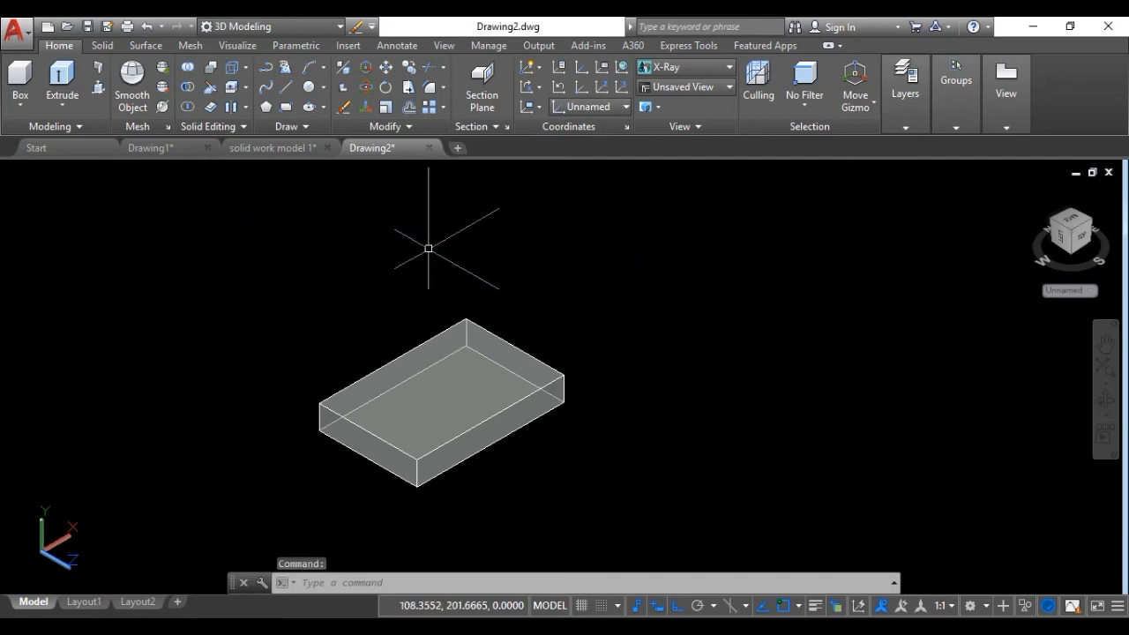
- Examine the dimensions of the sloped upper block and its placement on the base in "solid work model 1"
{"action": "left_click", "coordinate": [289, 147]}
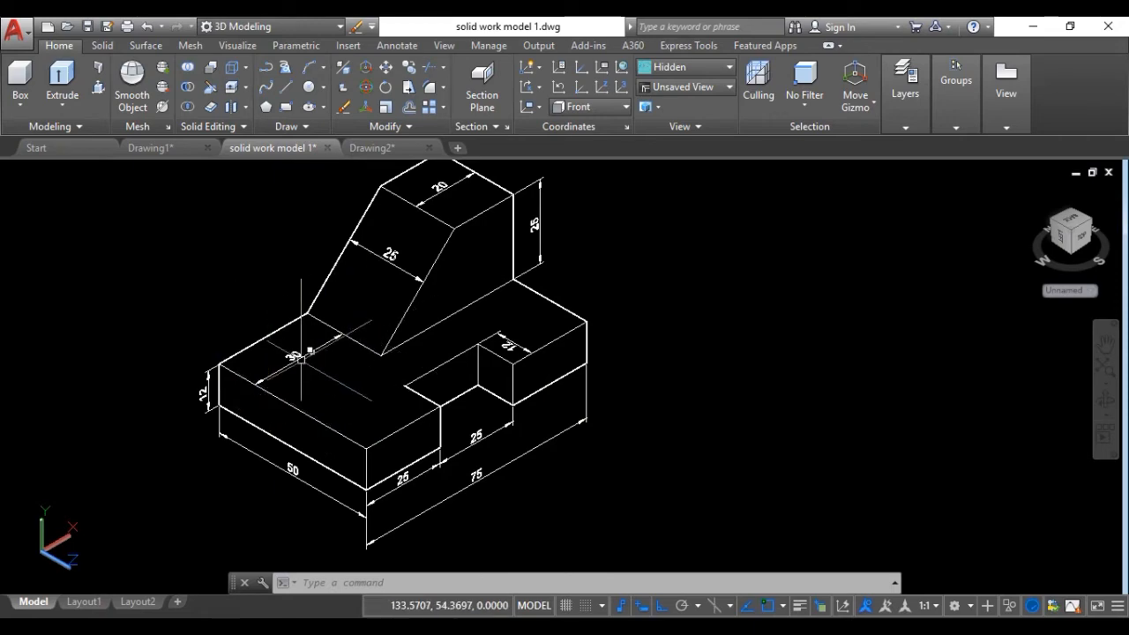
{"action": "scroll", "coordinate": [303, 359], "scroll_direction": "up", "scroll_amount": 4}
{"action": "scroll", "coordinate": [222, 390], "scroll_direction": "up", "scroll_amount": 1}
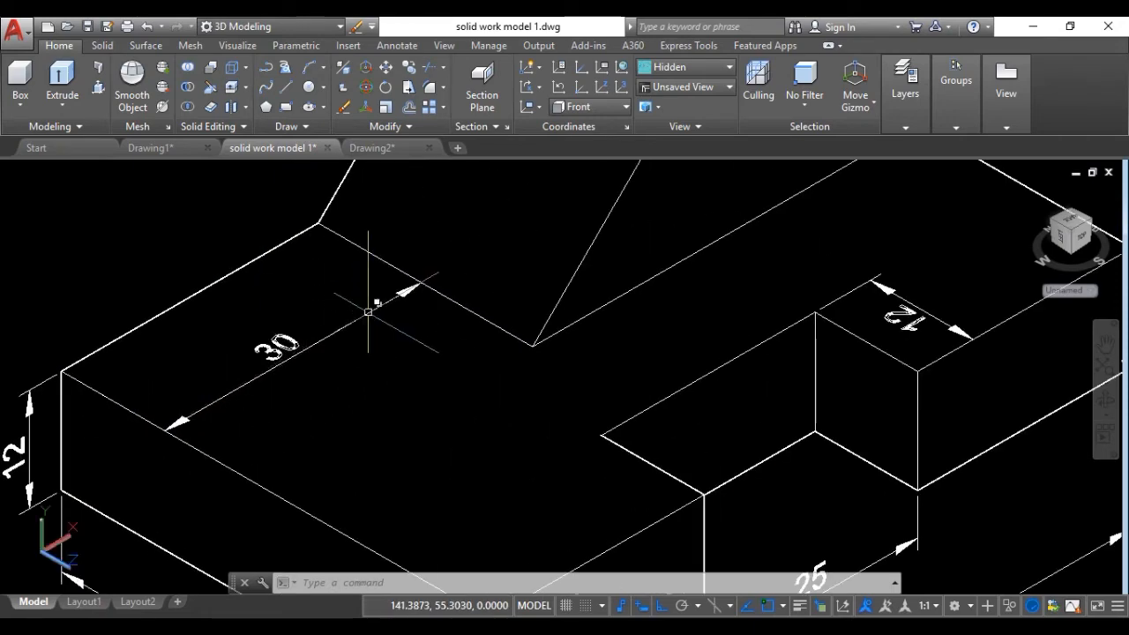
{"action": "scroll", "coordinate": [368, 311], "scroll_direction": "down", "scroll_amount": 2}
{"action": "scroll", "coordinate": [367, 312], "scroll_direction": "down", "scroll_amount": 4}
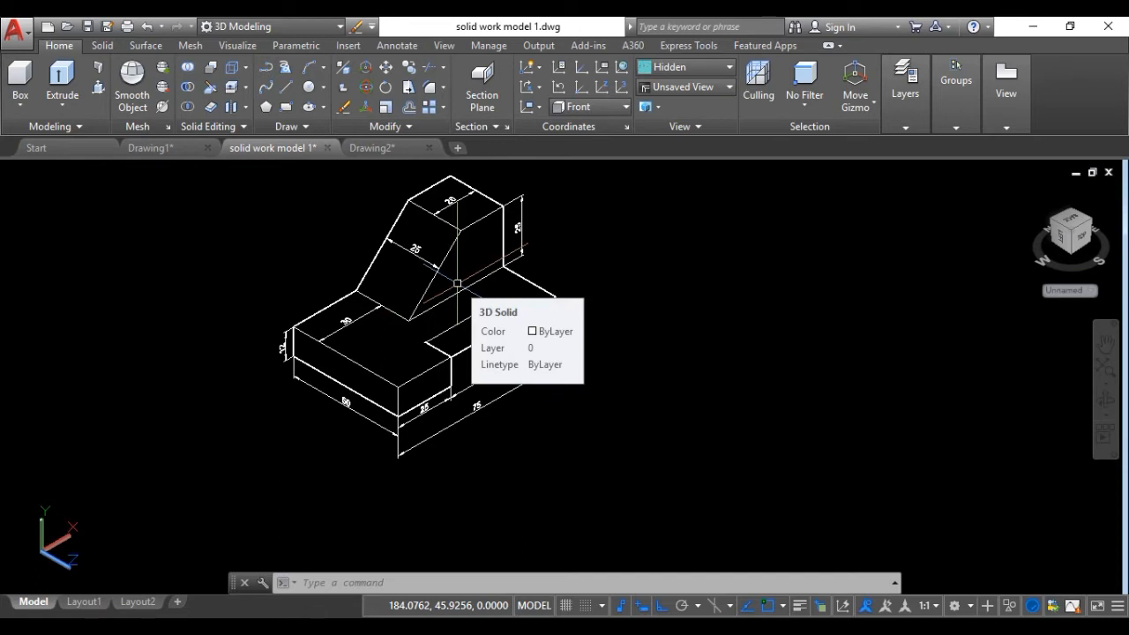
{"action": "middle_click_drag", "start_coordinate": [662, 291], "coordinate": [607, 327]}
{"action": "scroll", "coordinate": [476, 289], "scroll_direction": "up", "scroll_amount": 2}
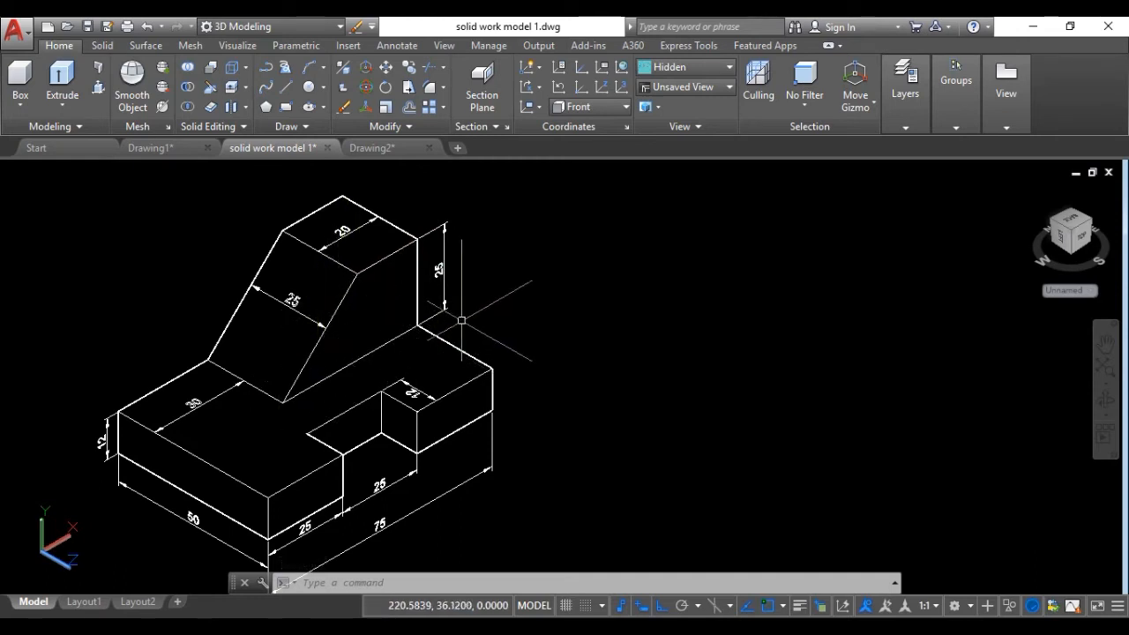
{"action": "scroll", "coordinate": [465, 313], "scroll_direction": "down", "scroll_amount": 2}
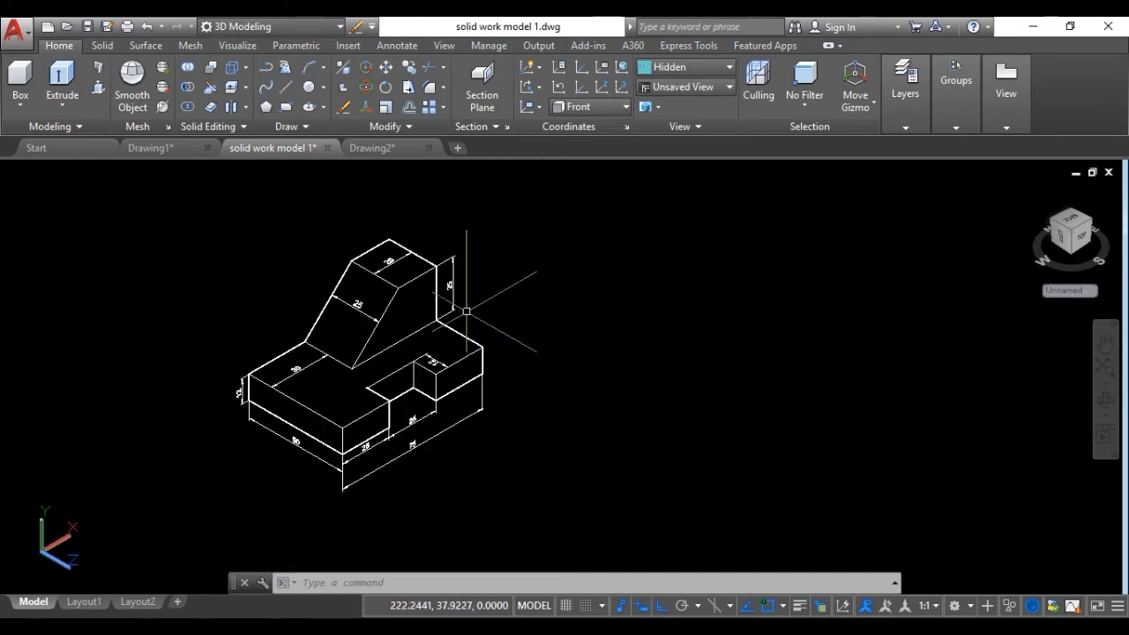
- In Drawing2, draw a 25 vertical line upward beside the base block, continued by a 20 line along negative X
{"action": "left_click", "coordinate": [399, 150]}
{"action": "left_click", "coordinate": [379, 148]}
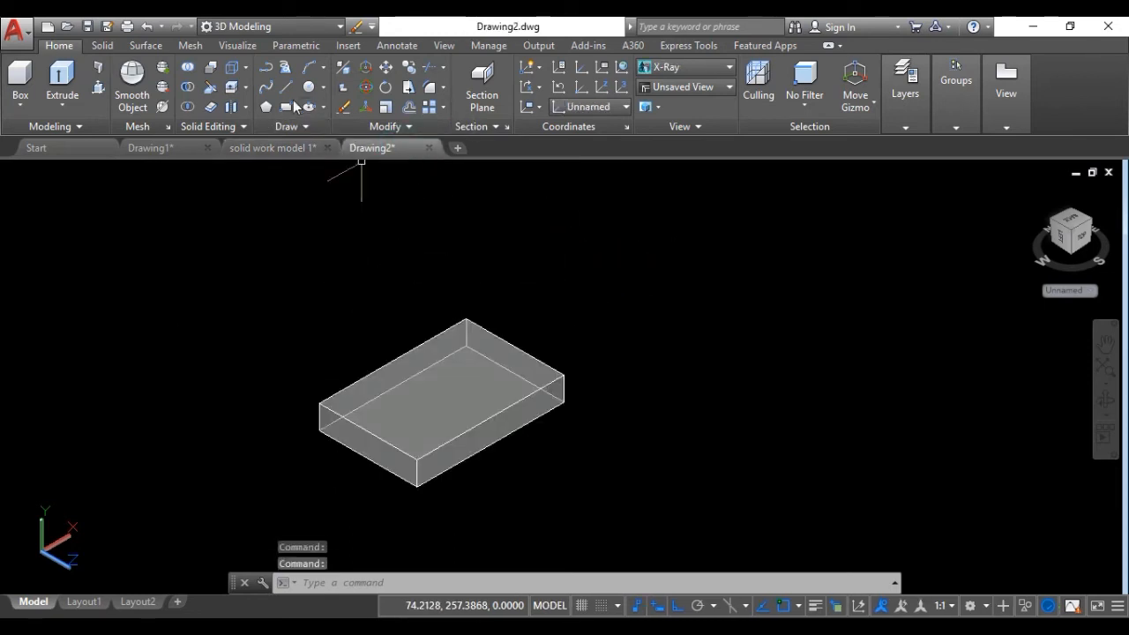
{"action": "left_click", "coordinate": [285, 90]}
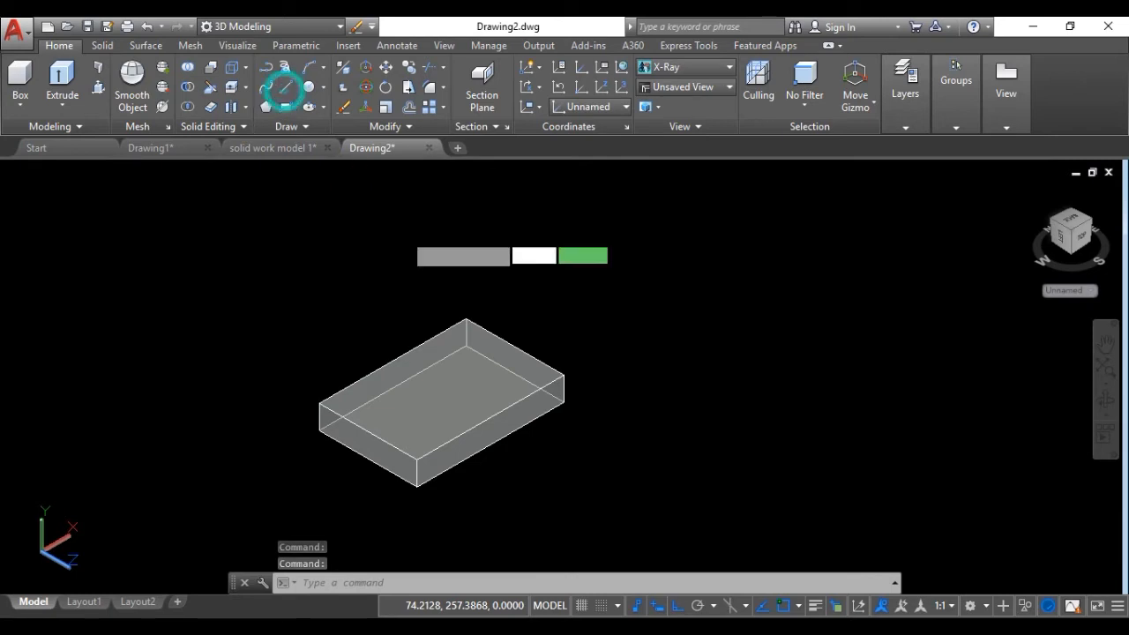
{"action": "left_click", "coordinate": [776, 365]}
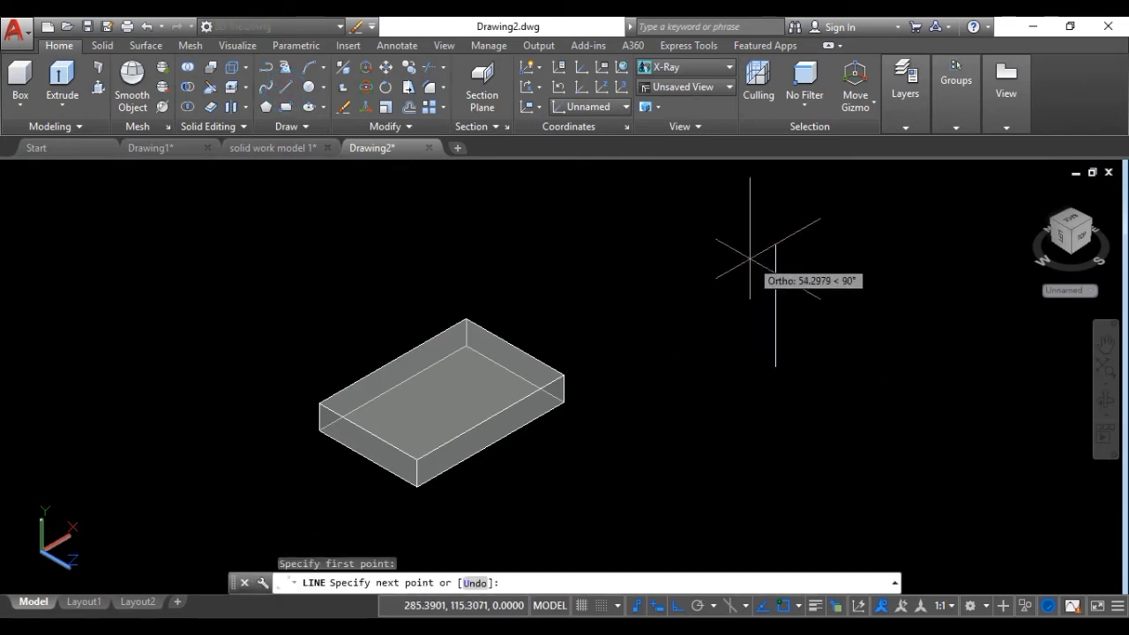
{"action": "type", "text": "25"}
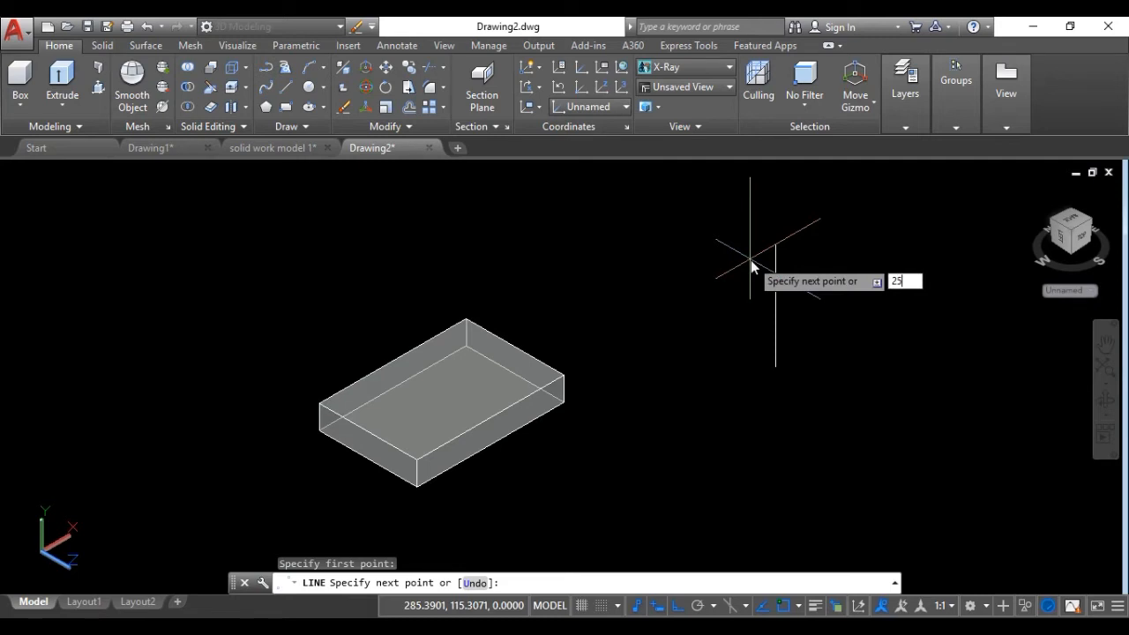
{"action": "key", "text": "Return"}
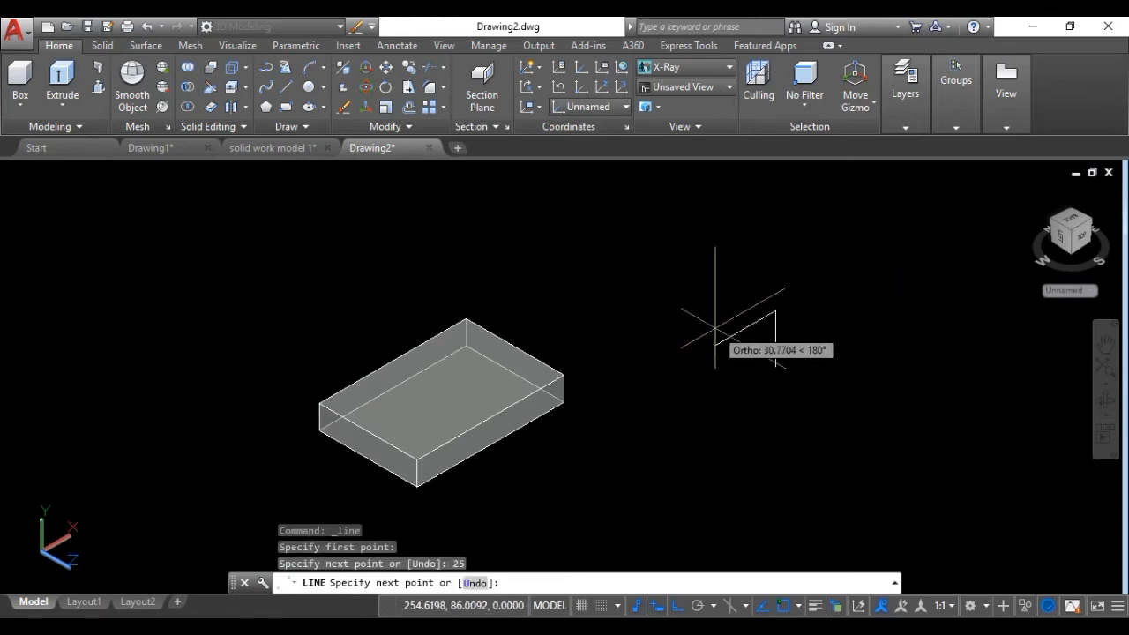
{"action": "type", "text": "20"}
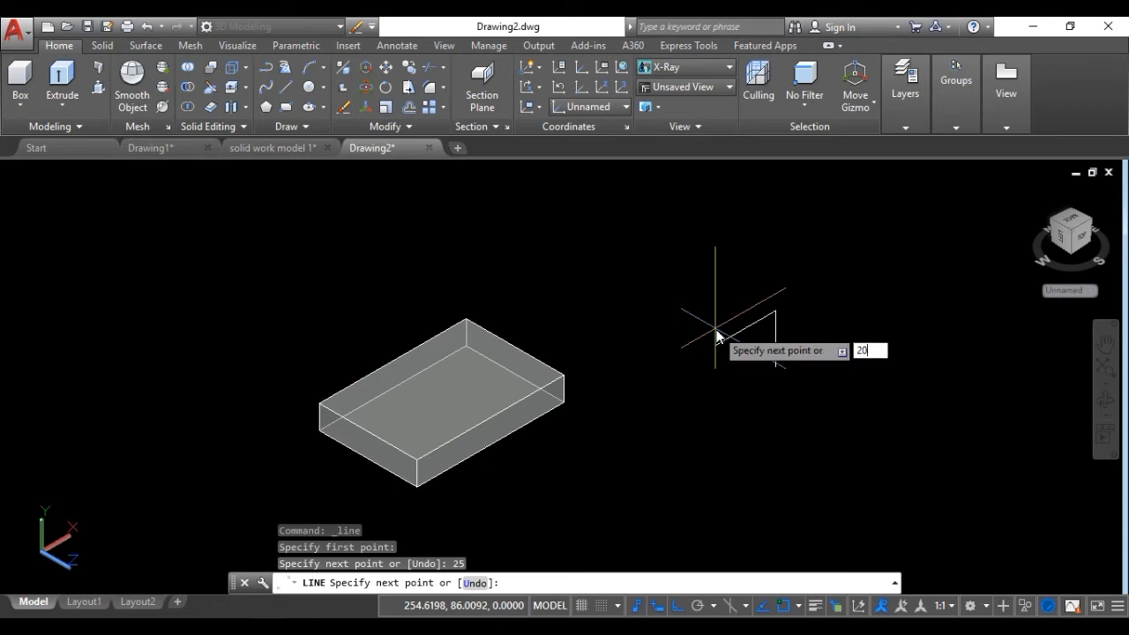
{"action": "key", "text": "Return"}
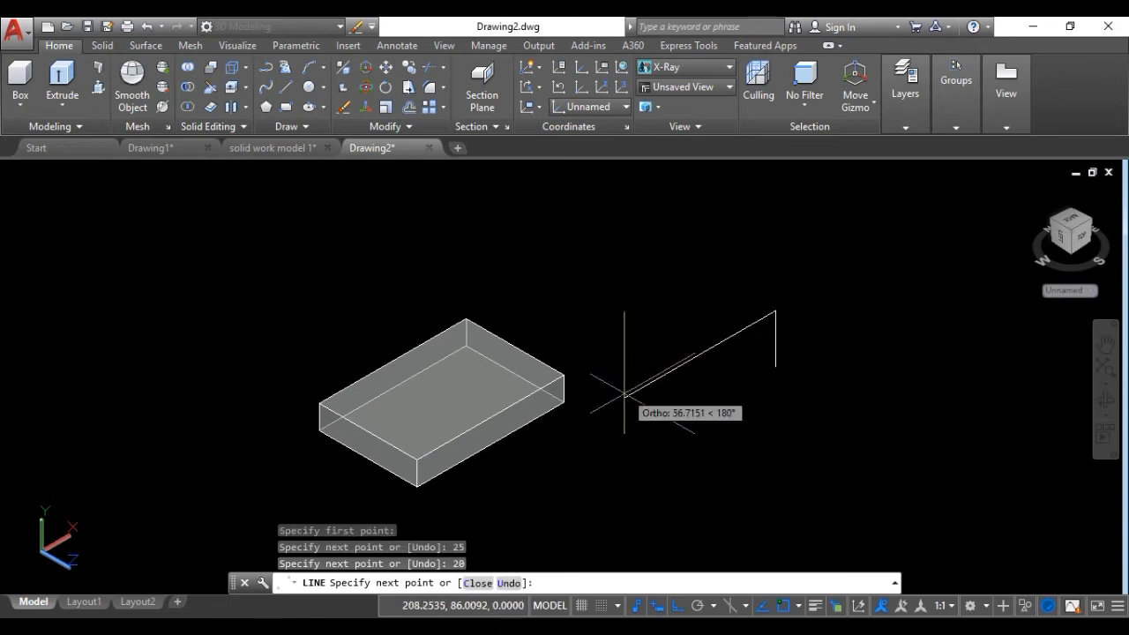
{"action": "key", "text": "Escape"}
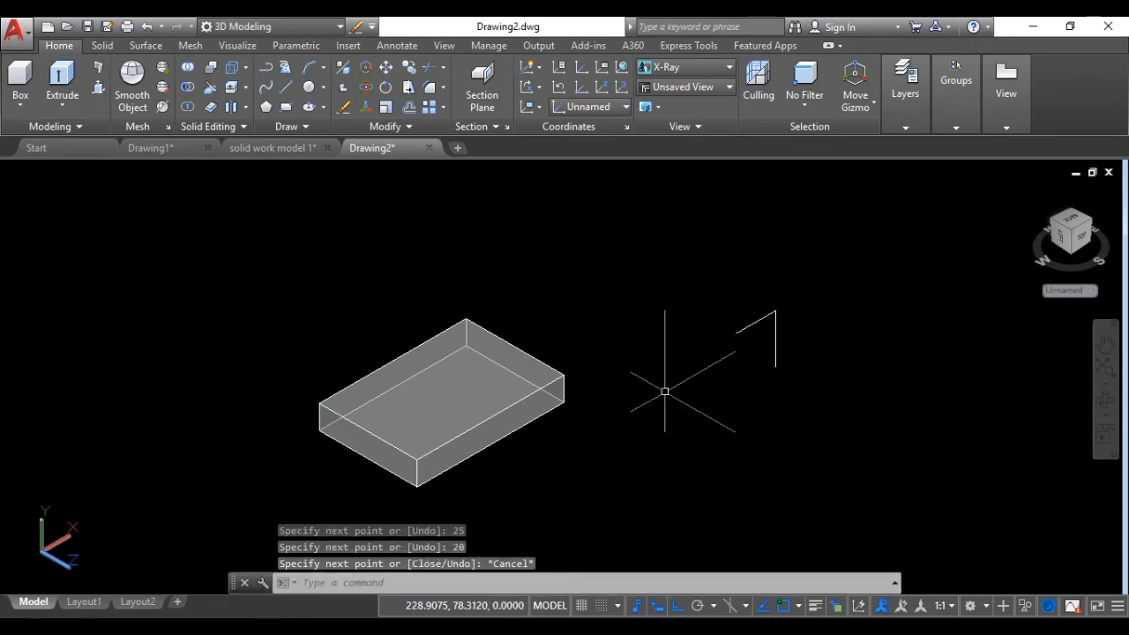
- Draw a 45 line along negative X from the vertical line's lower end, and close the profile with a sloped line to the 20 line's free end
{"action": "left_click", "coordinate": [286, 90]}
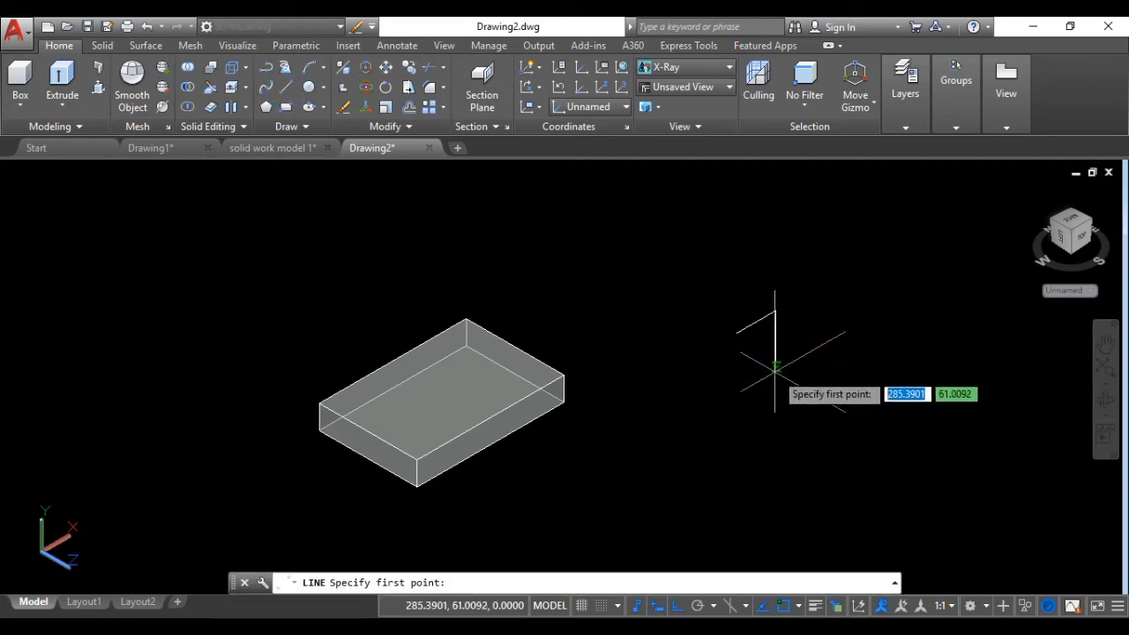
{"action": "left_click", "coordinate": [776, 370]}
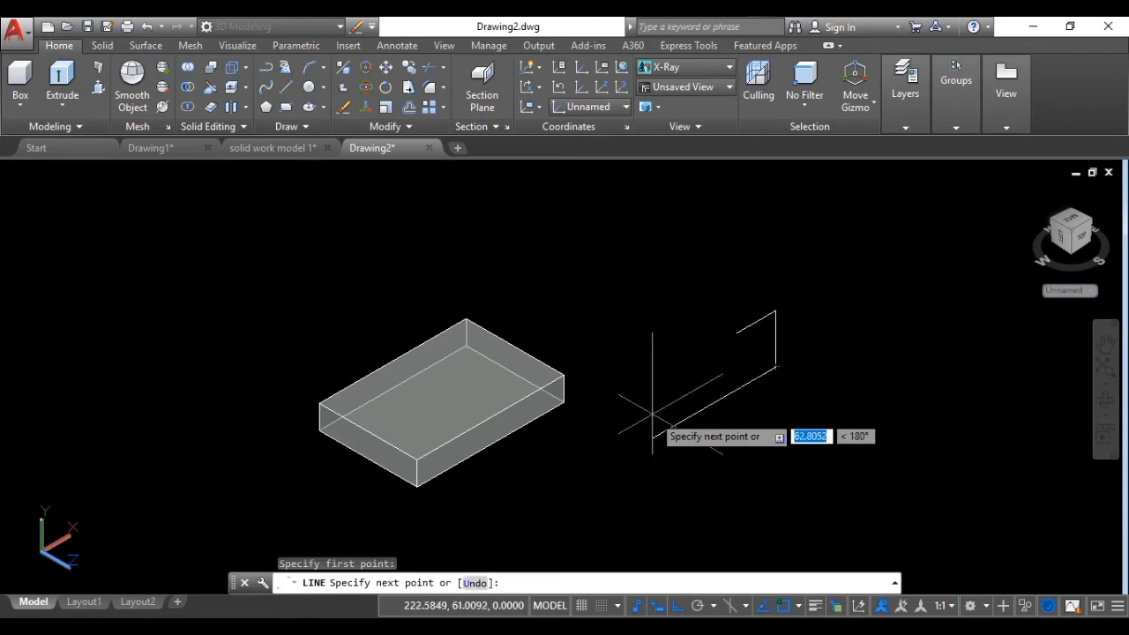
{"action": "type", "text": "4"}
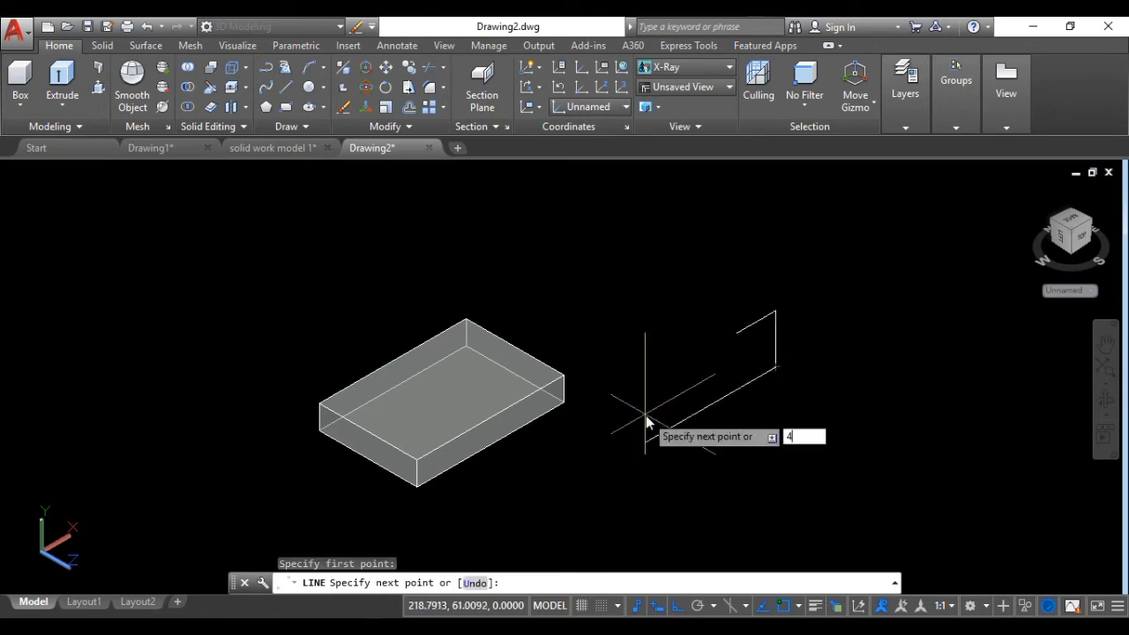
{"action": "type", "text": "5"}
{"action": "key", "text": "Return"}
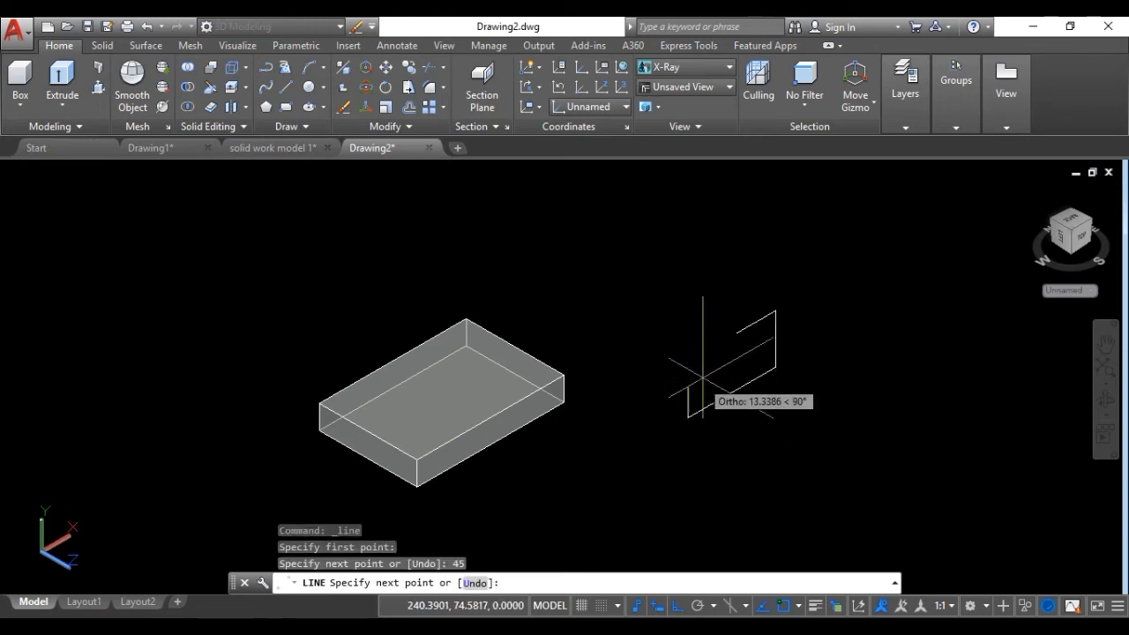
{"action": "left_click", "coordinate": [735, 332]}
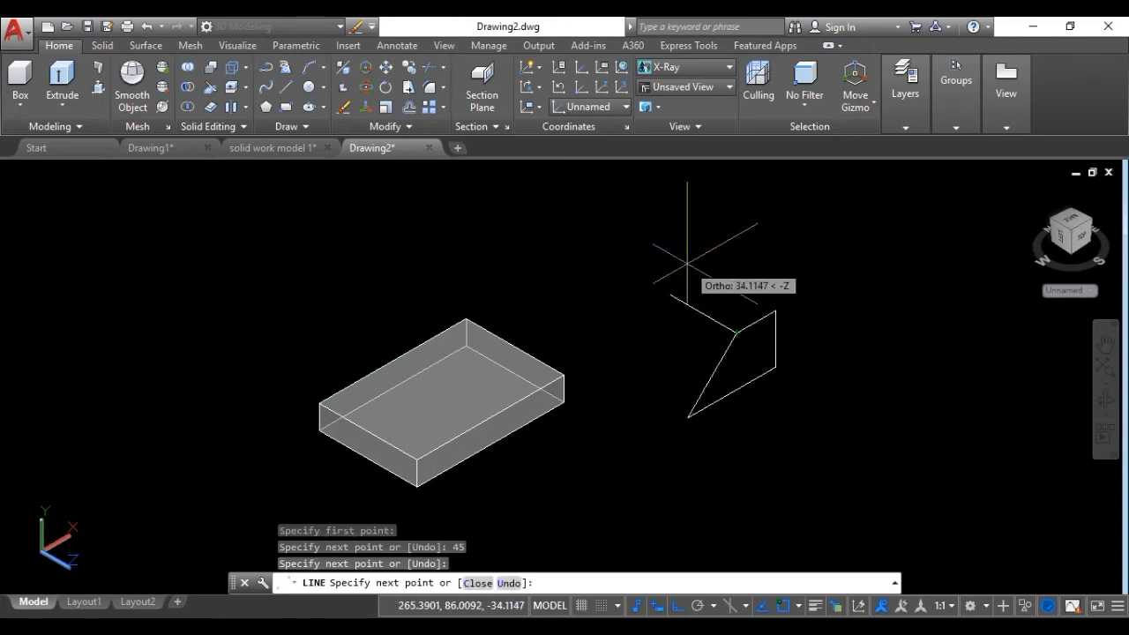
{"action": "key", "text": "Escape"}
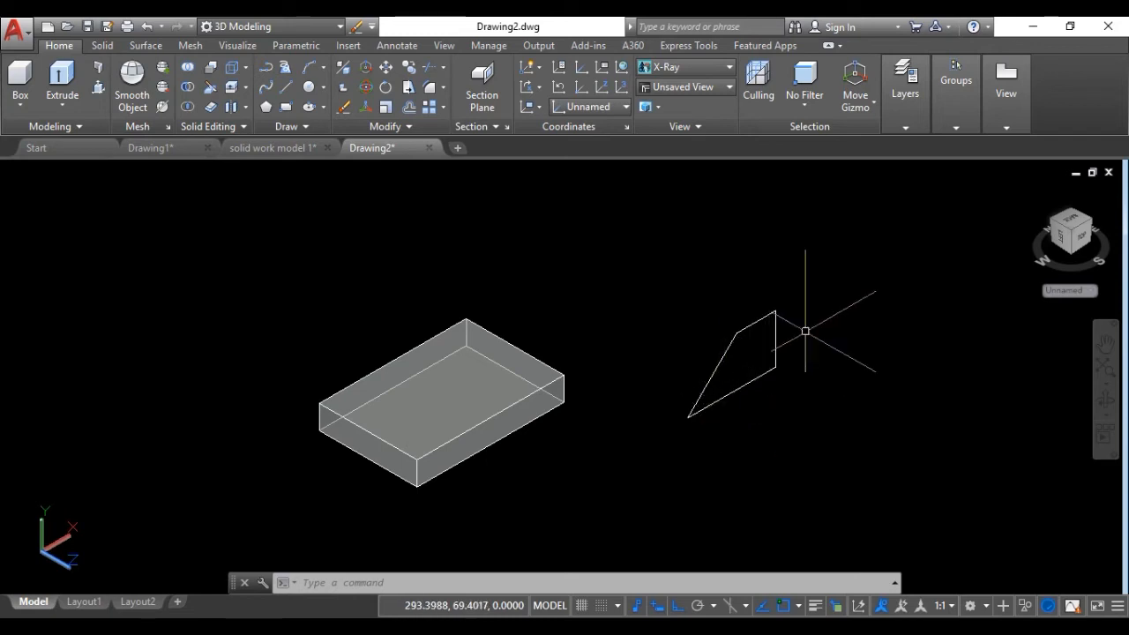
- Join the four lines of the sloped profile into one polyline and check that it selects as a single object
{"action": "left_click", "coordinate": [814, 299]}
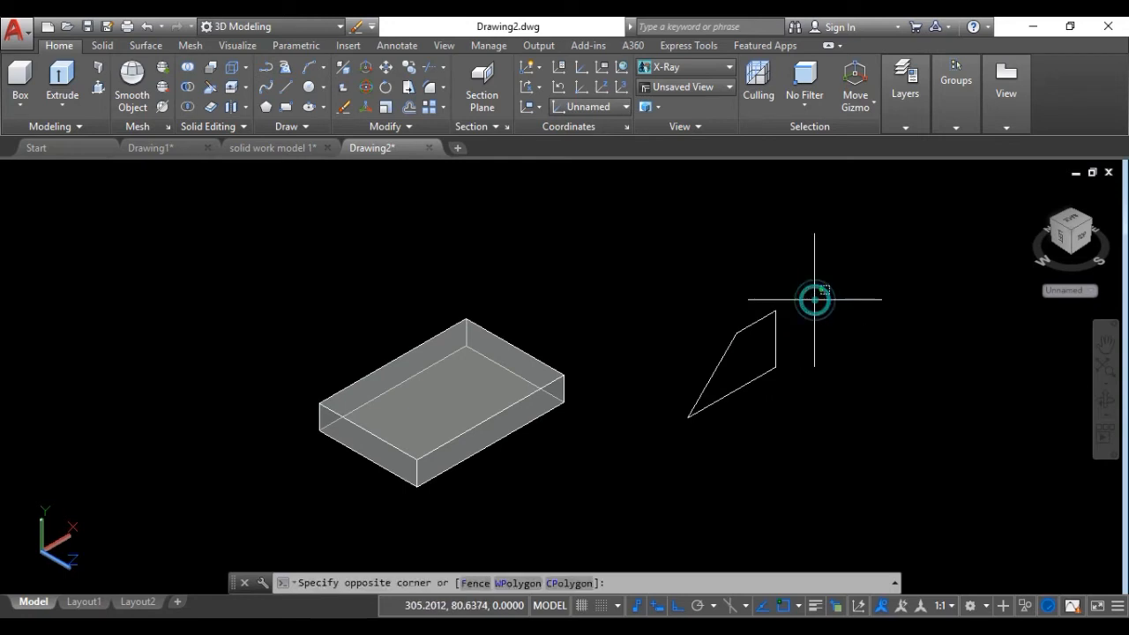
{"action": "left_click", "coordinate": [681, 423]}
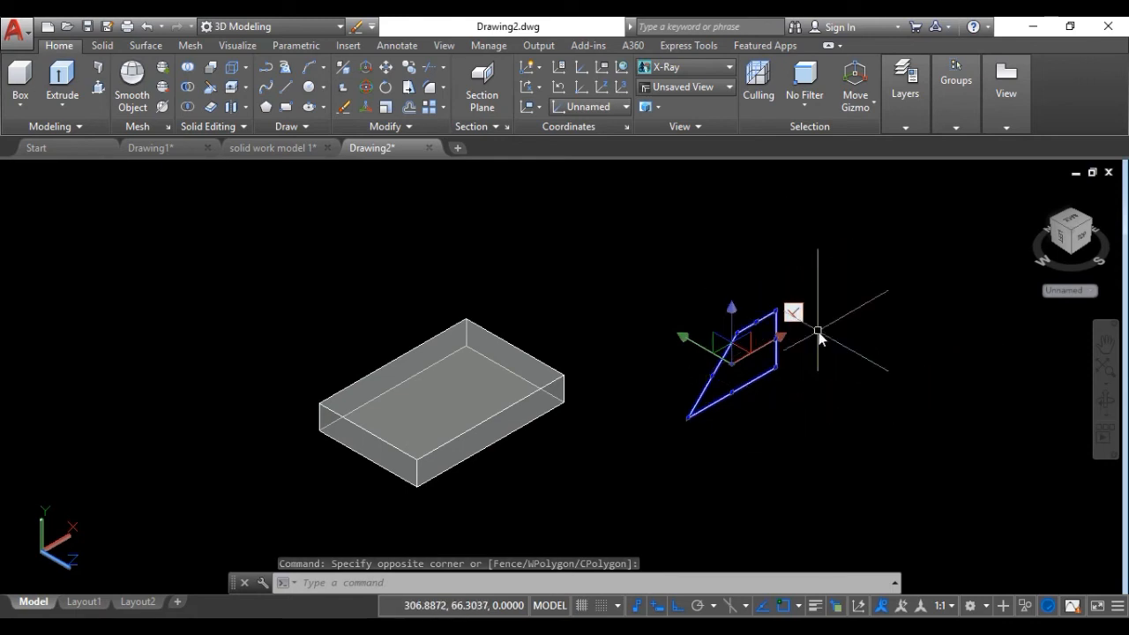
{"action": "type", "text": "j"}
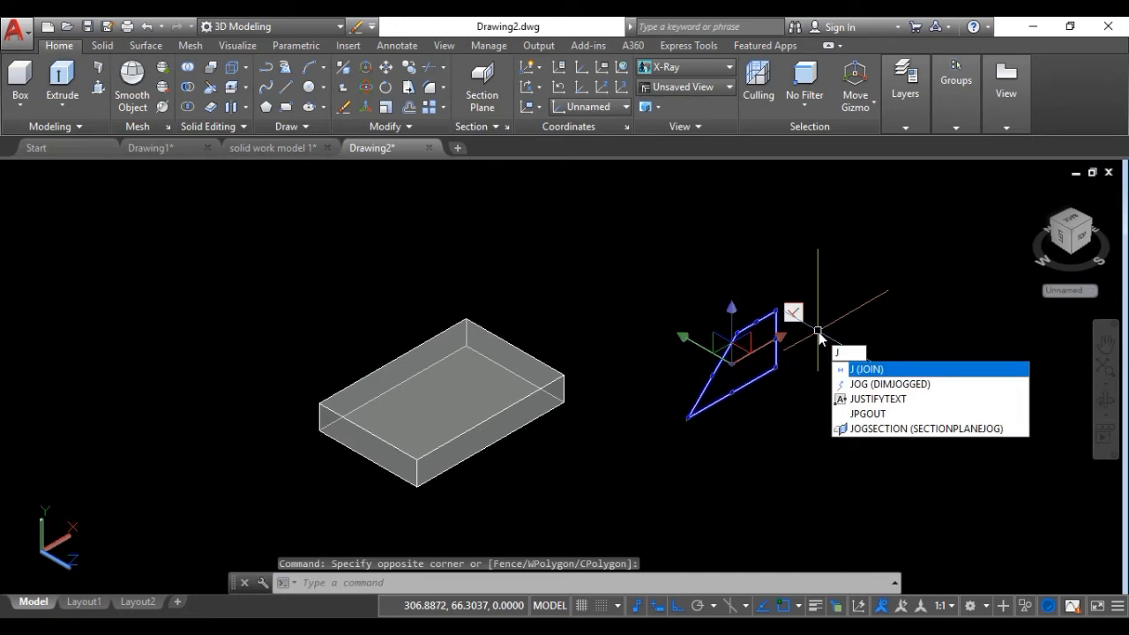
{"action": "key", "text": "Return"}
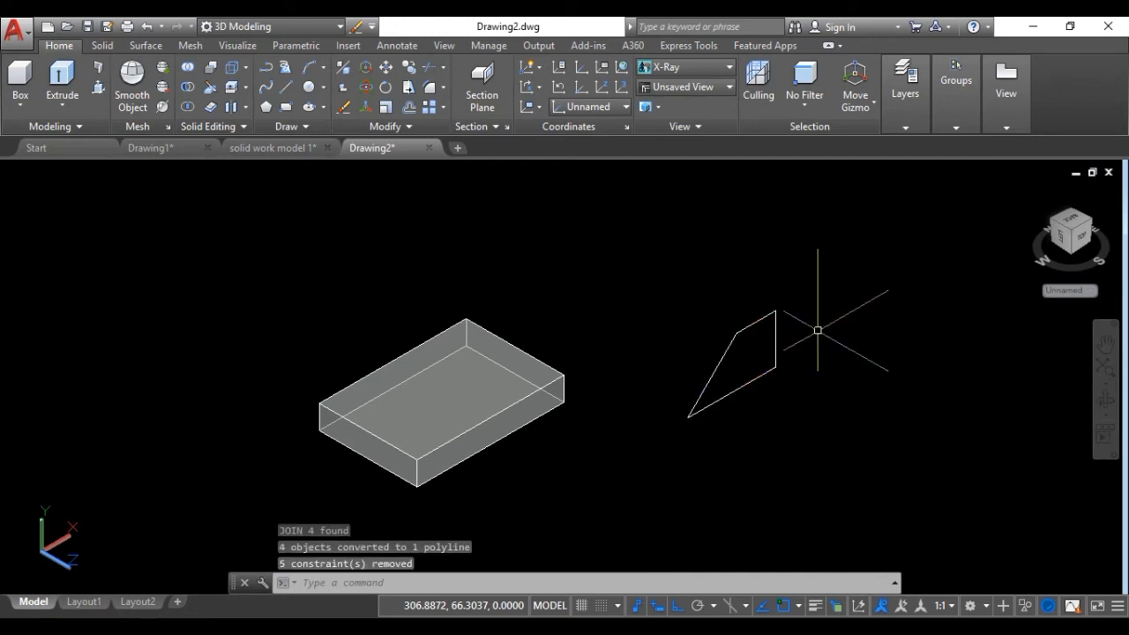
{"action": "left_click", "coordinate": [757, 321]}
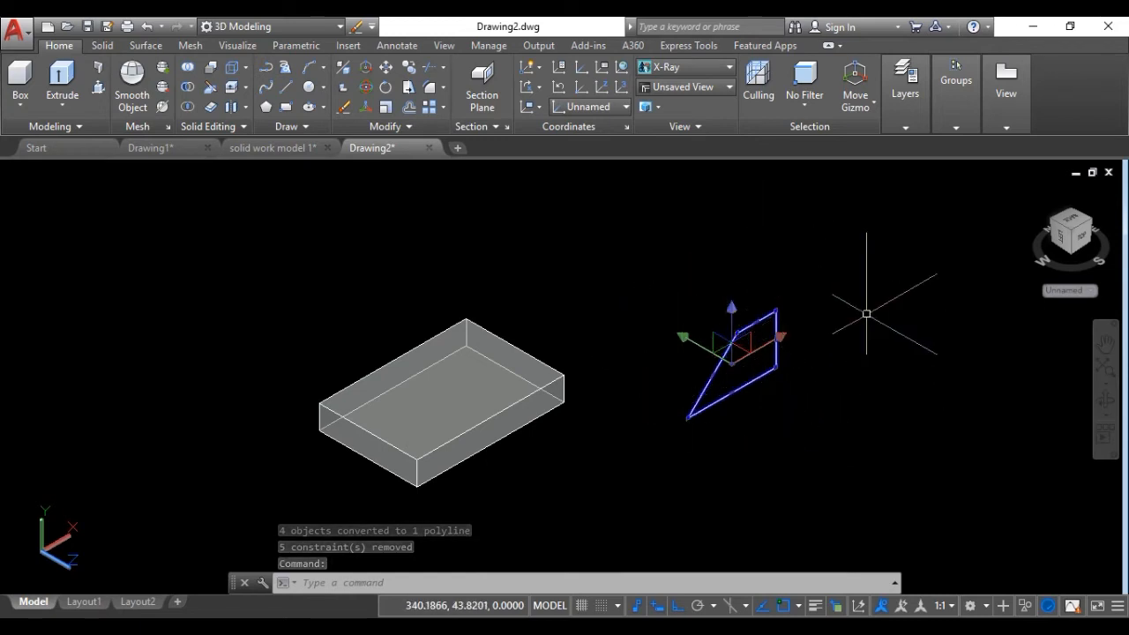
{"action": "key", "text": "Escape"}
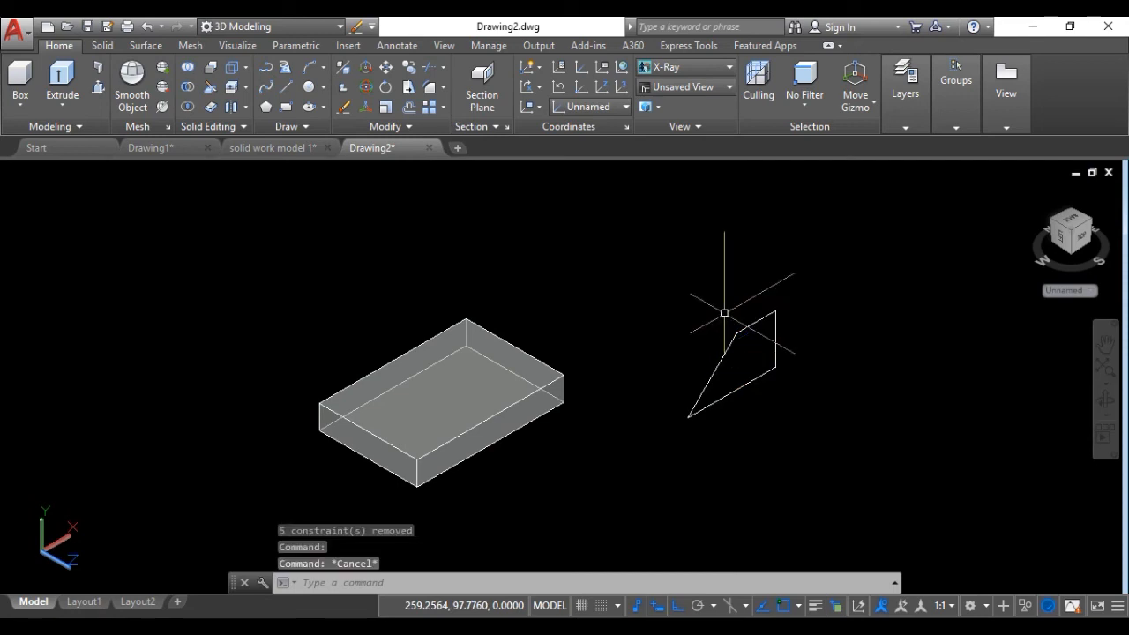
- Extrude the joined sloped profile beside the base to a height of 25 toward positive Z
{"action": "left_click", "coordinate": [62, 81]}
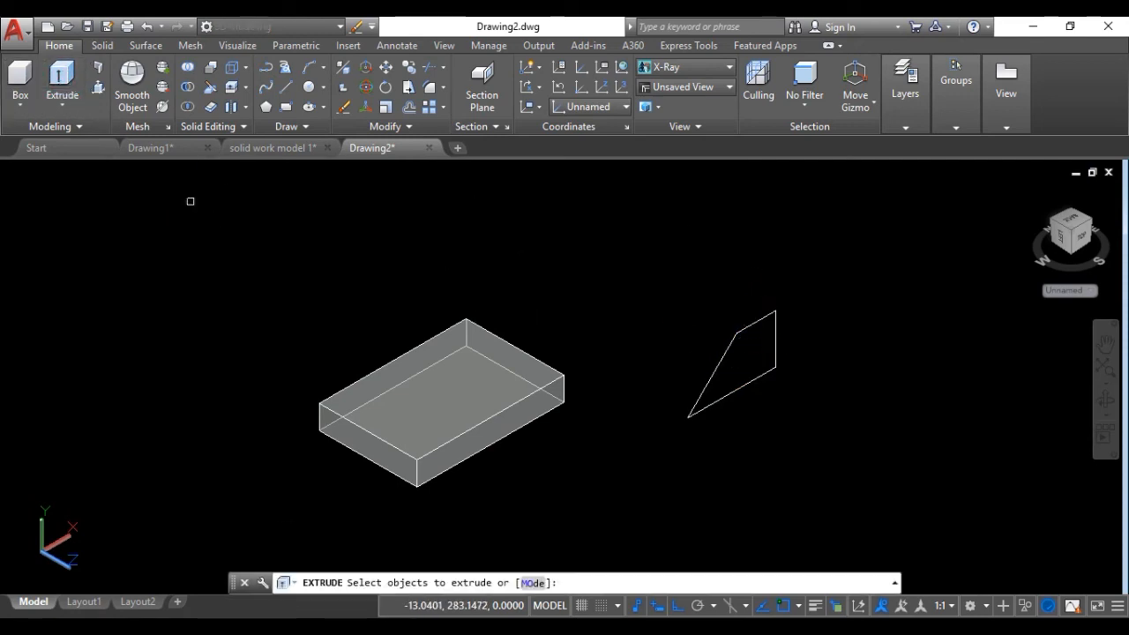
{"action": "left_click", "coordinate": [746, 330]}
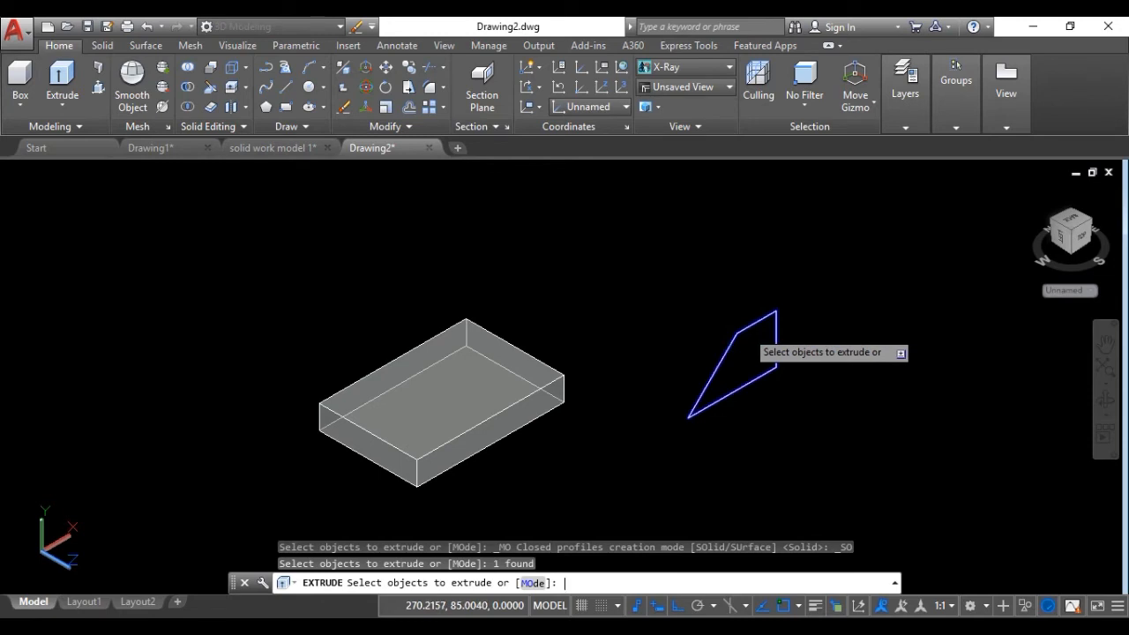
{"action": "key", "text": "Return"}
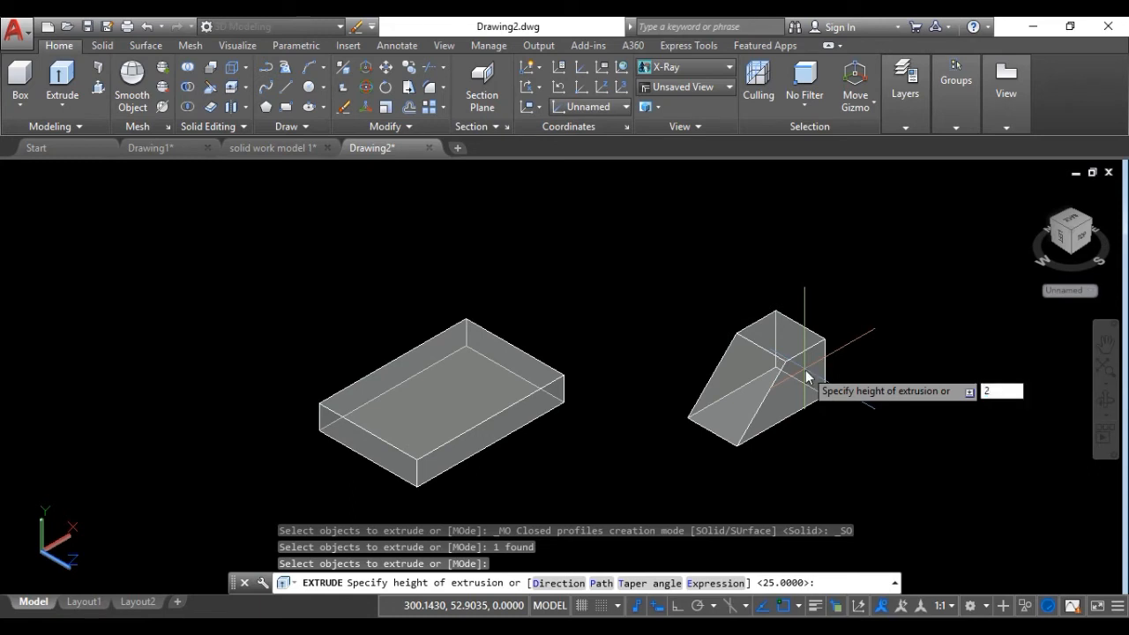
{"action": "type", "text": "25"}
{"action": "key", "text": "Return"}
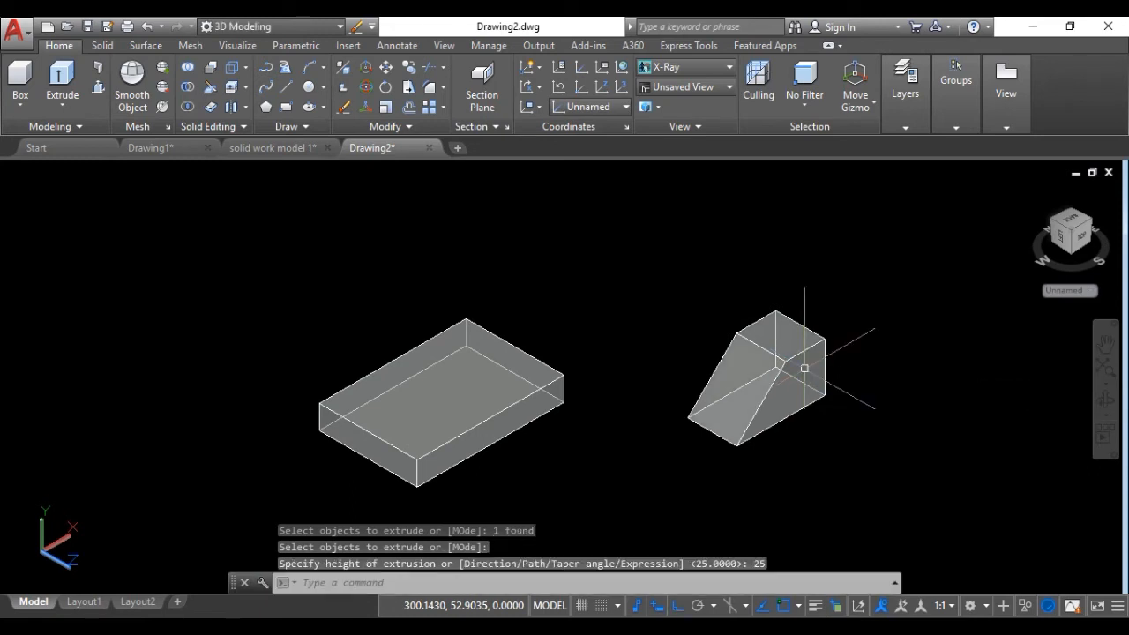
- Check the sloped block's placement in "solid work model 1" and, in Drawing2, move the block from its lower back corner to the base's upper back corner
{"action": "left_click", "coordinate": [279, 147]}
{"action": "scroll", "coordinate": [362, 304], "scroll_direction": "up", "scroll_amount": 2}
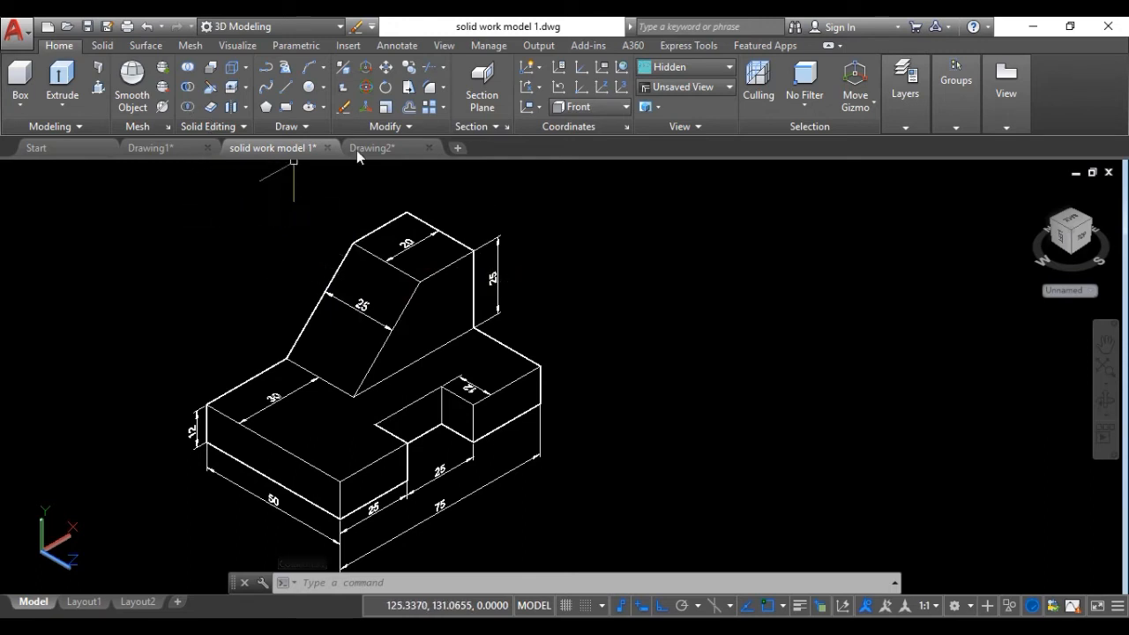
{"action": "left_click", "coordinate": [391, 147]}
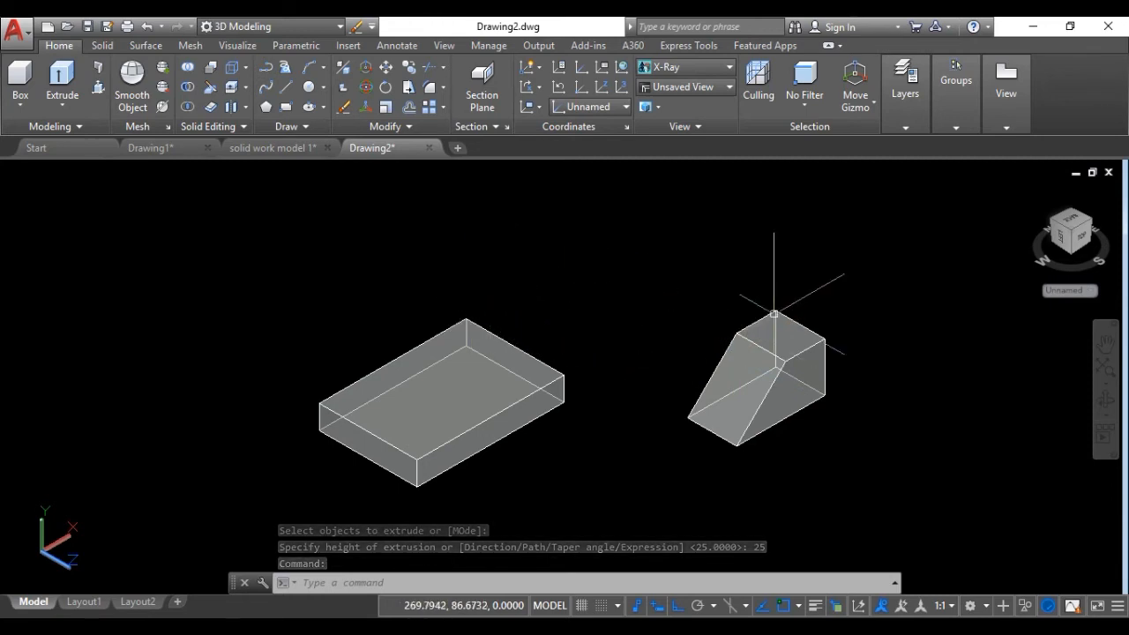
{"action": "left_click", "coordinate": [851, 302]}
{"action": "left_click", "coordinate": [776, 457]}
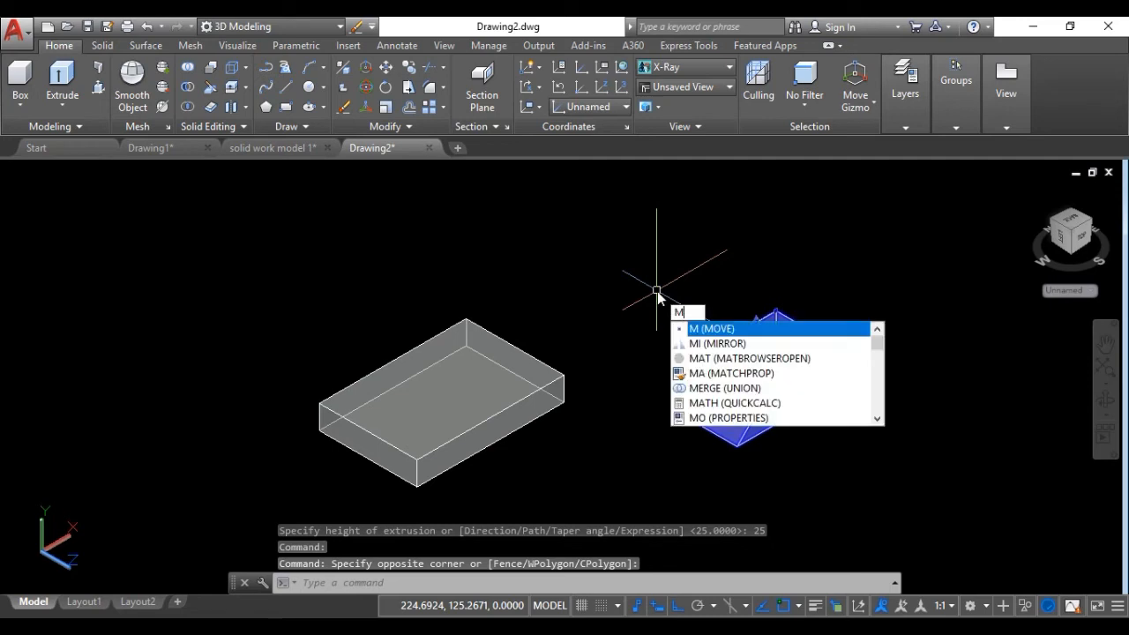
{"action": "key", "text": "Return"}
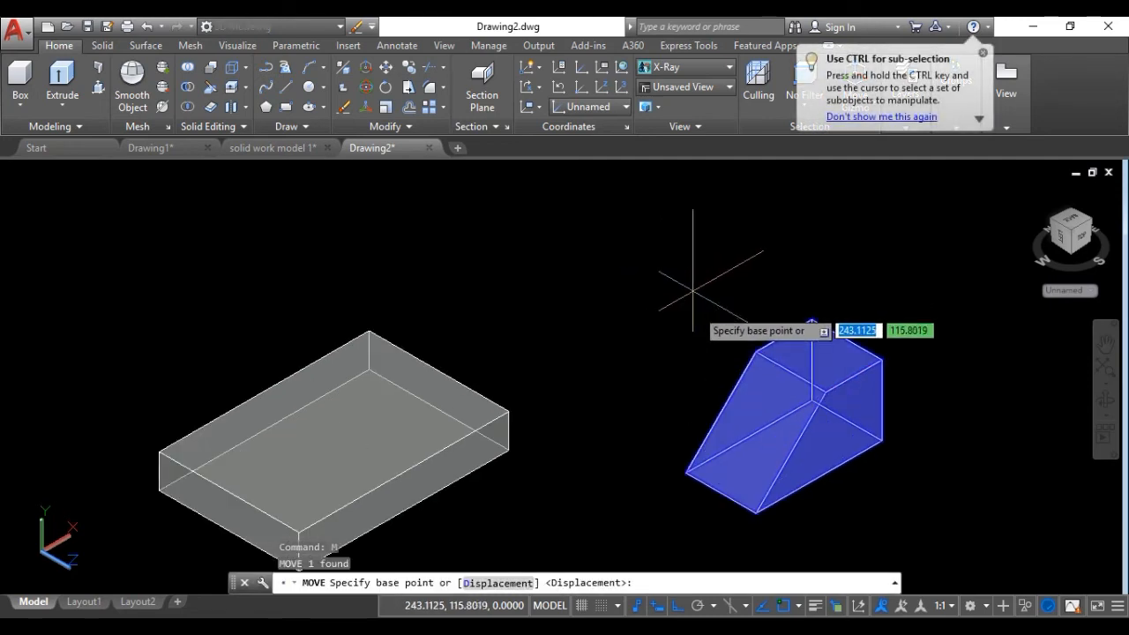
{"action": "scroll", "coordinate": [767, 357], "scroll_direction": "up", "scroll_amount": 4}
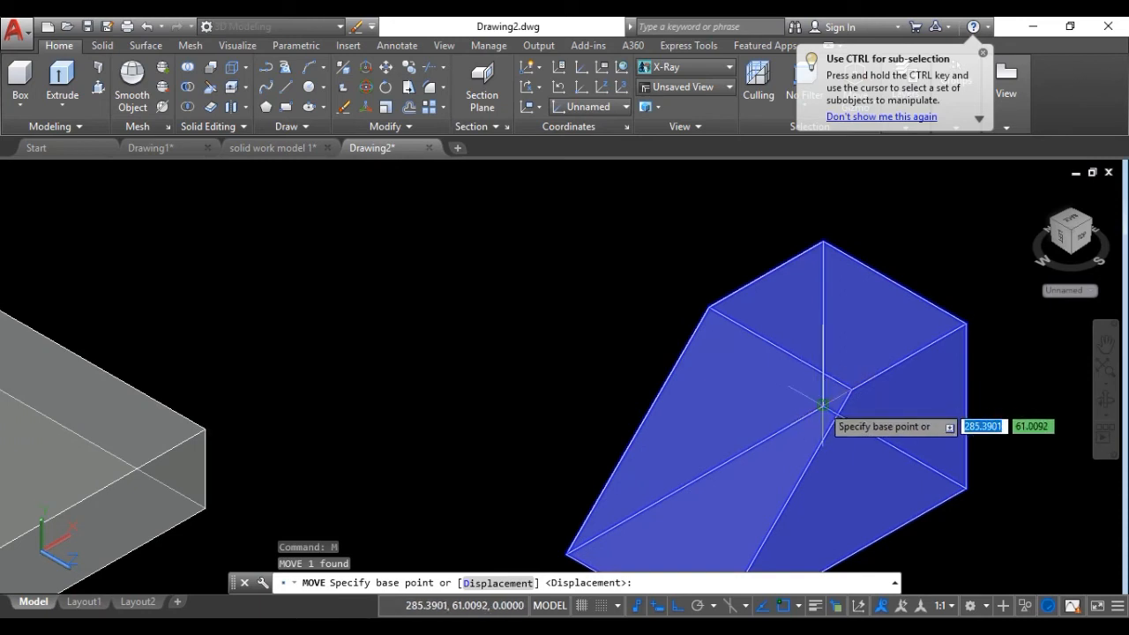
{"action": "scroll", "coordinate": [822, 405], "scroll_direction": "up", "scroll_amount": 3}
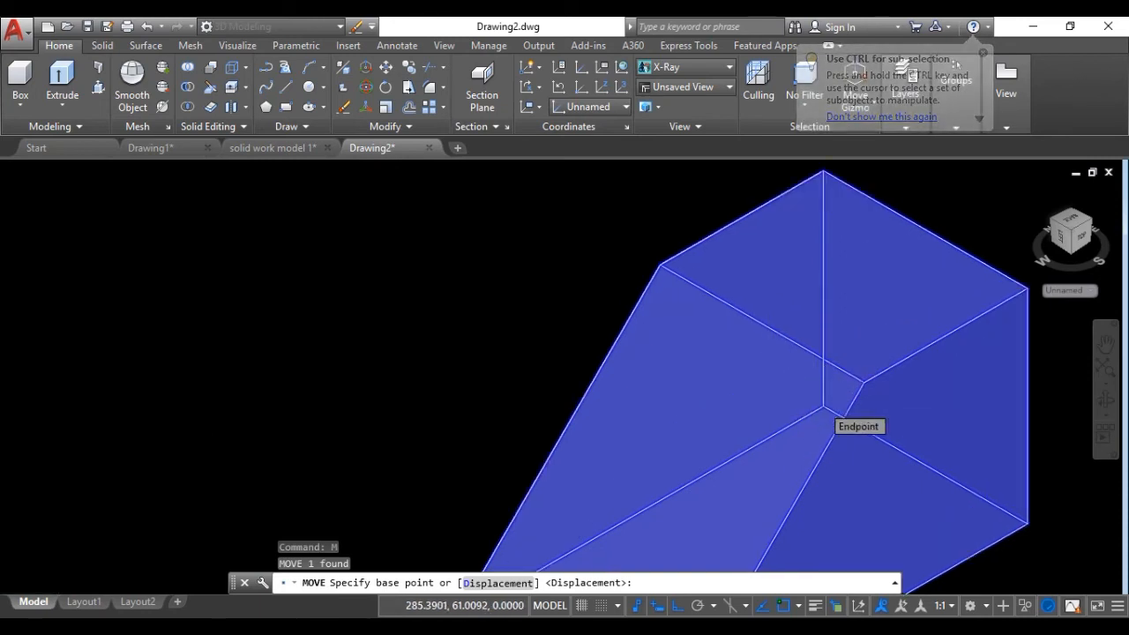
{"action": "left_click", "coordinate": [822, 404]}
{"action": "scroll", "coordinate": [822, 404], "scroll_direction": "down", "scroll_amount": 5}
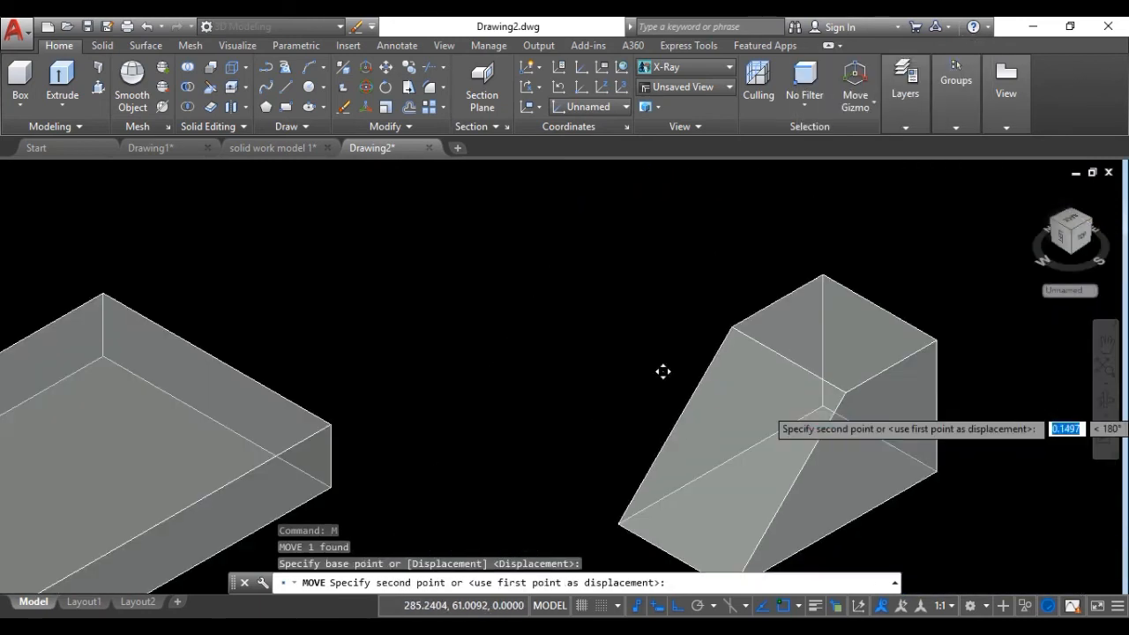
{"action": "middle_click_drag", "start_coordinate": [281, 300], "coordinate": [560, 325]}
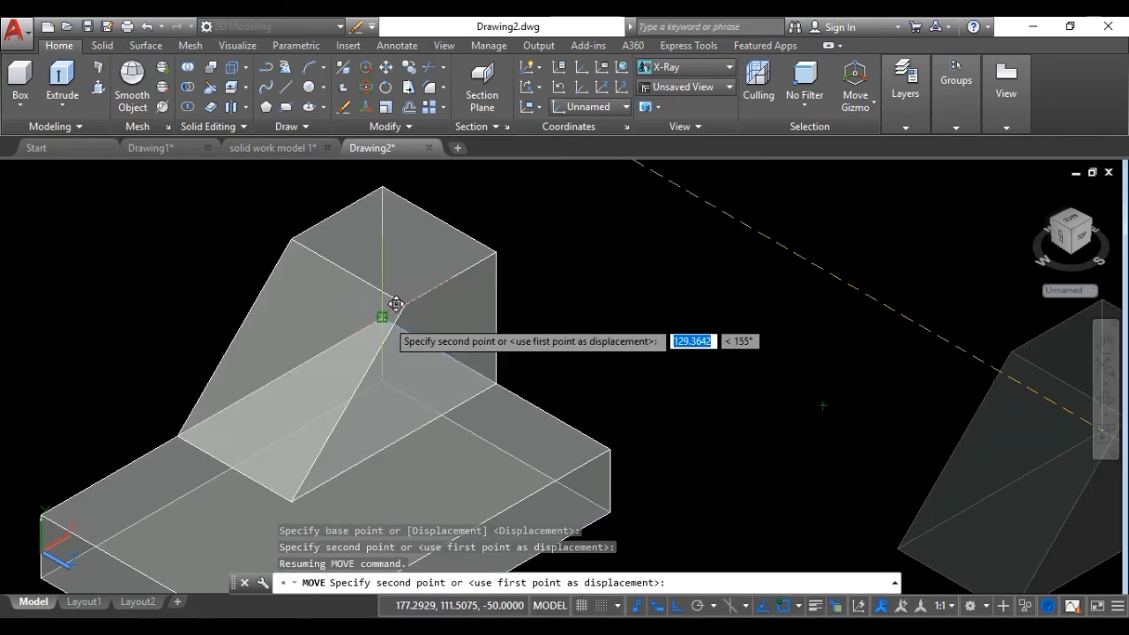
{"action": "left_click", "coordinate": [386, 319]}
{"action": "scroll", "coordinate": [648, 287], "scroll_direction": "down", "scroll_amount": 3}
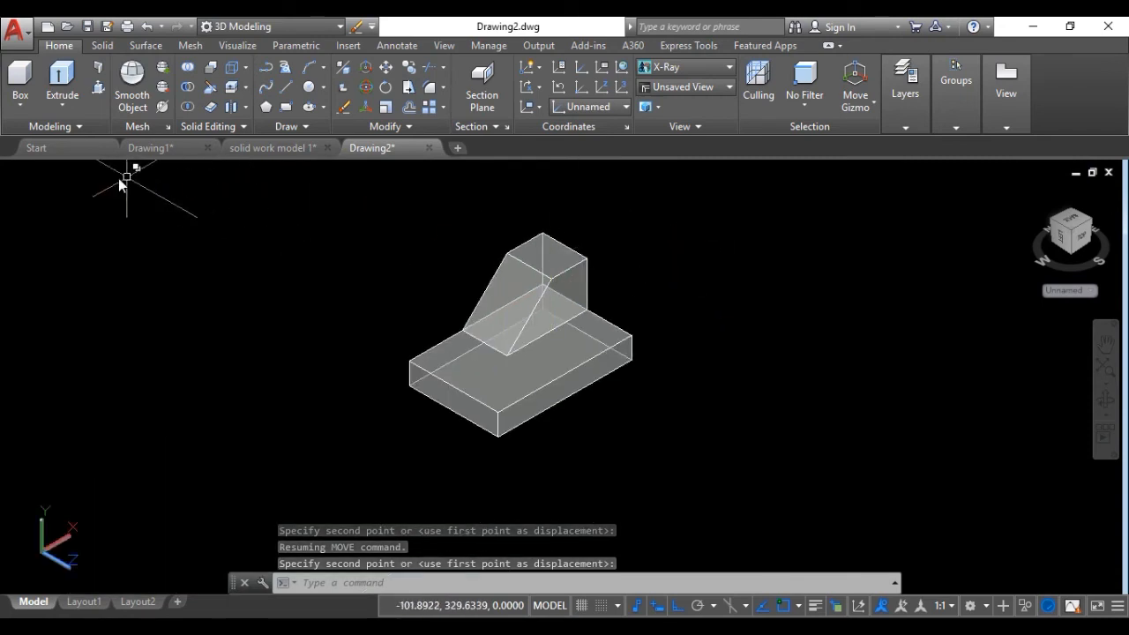
- Display the assembled blocks in Drawing2 and the reference model in "solid work model 1" with the Realistic visual style
{"action": "left_click", "coordinate": [95, 171]}
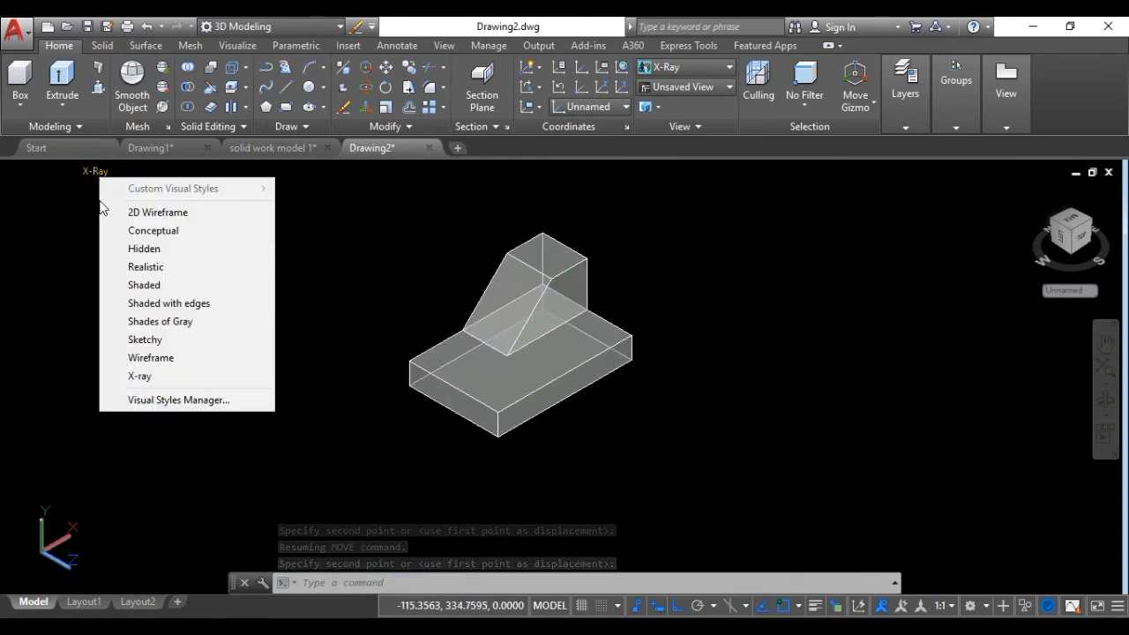
{"action": "left_click", "coordinate": [141, 266]}
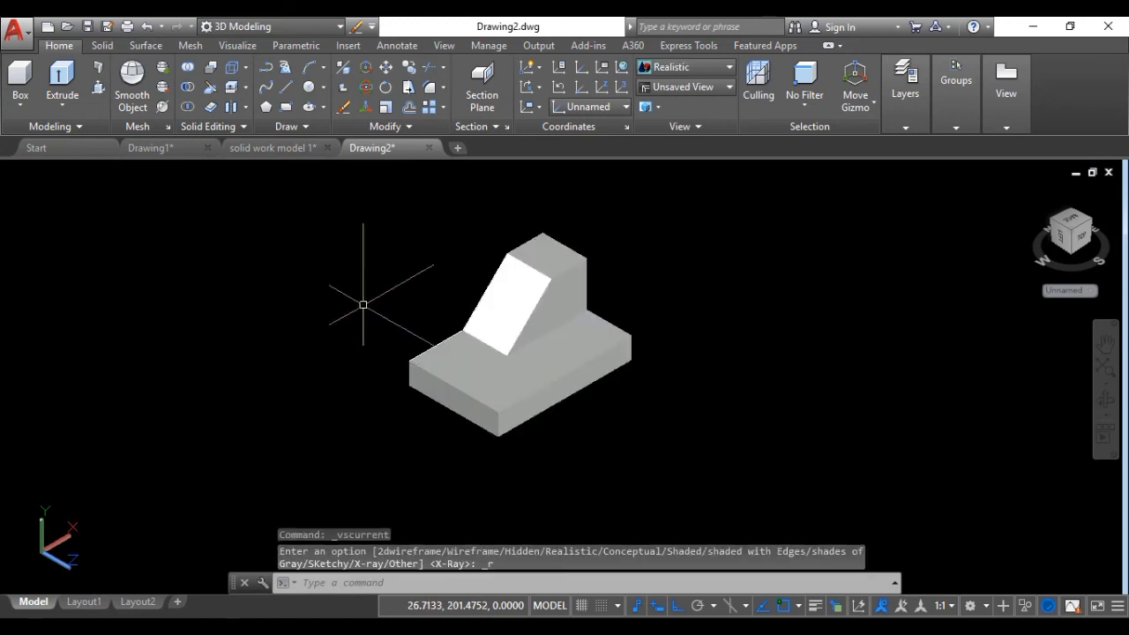
{"action": "left_click", "coordinate": [279, 150]}
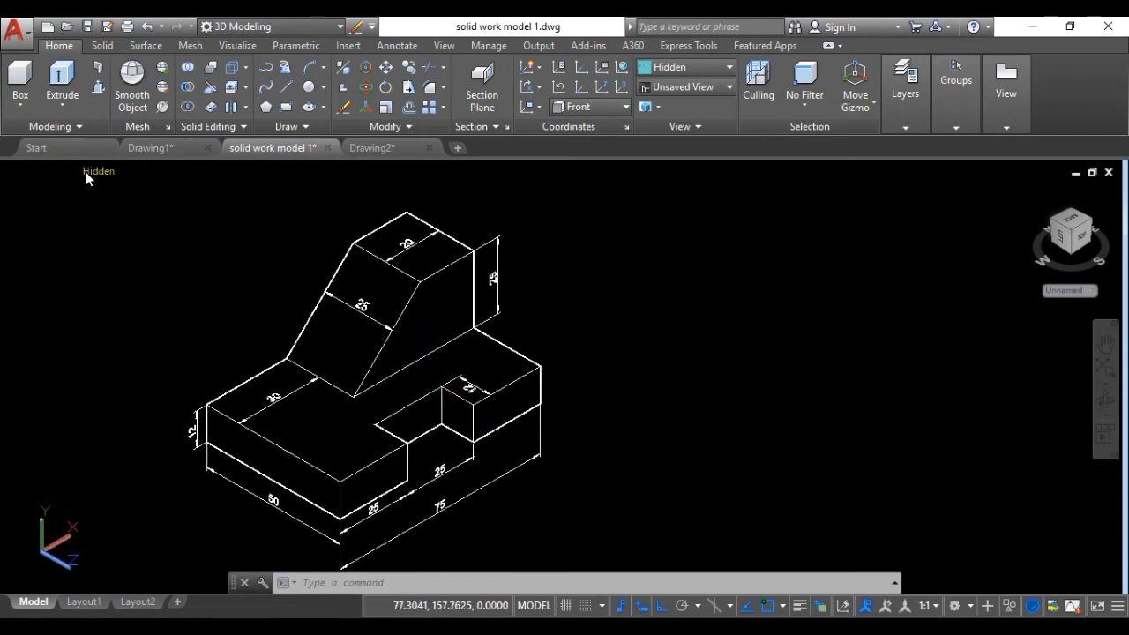
{"action": "left_click", "coordinate": [87, 174]}
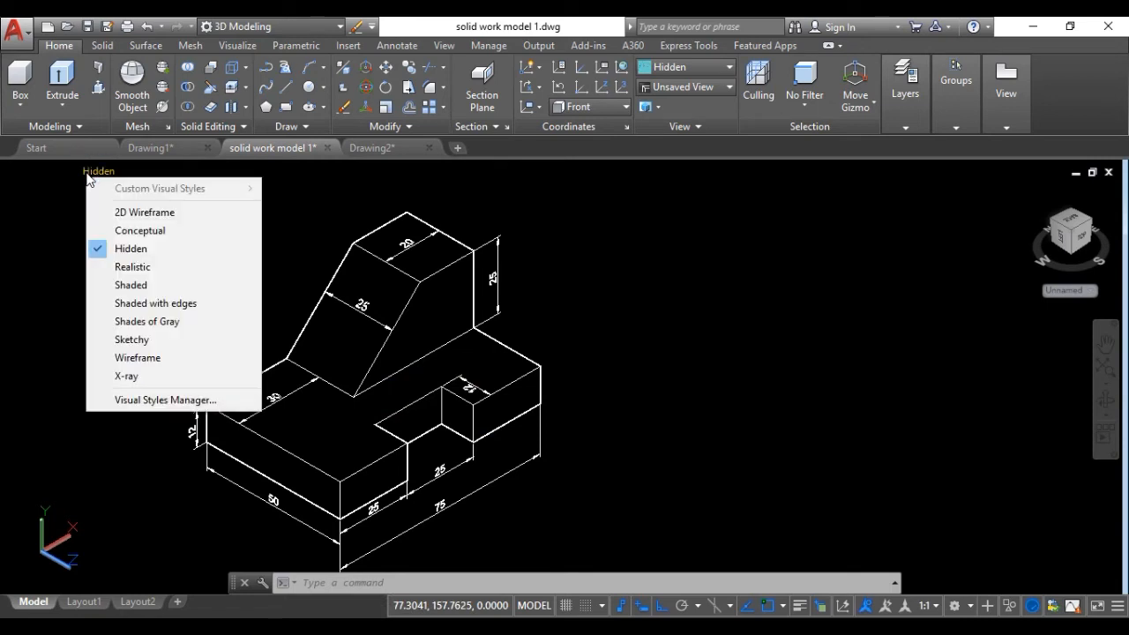
{"action": "left_click", "coordinate": [123, 266]}
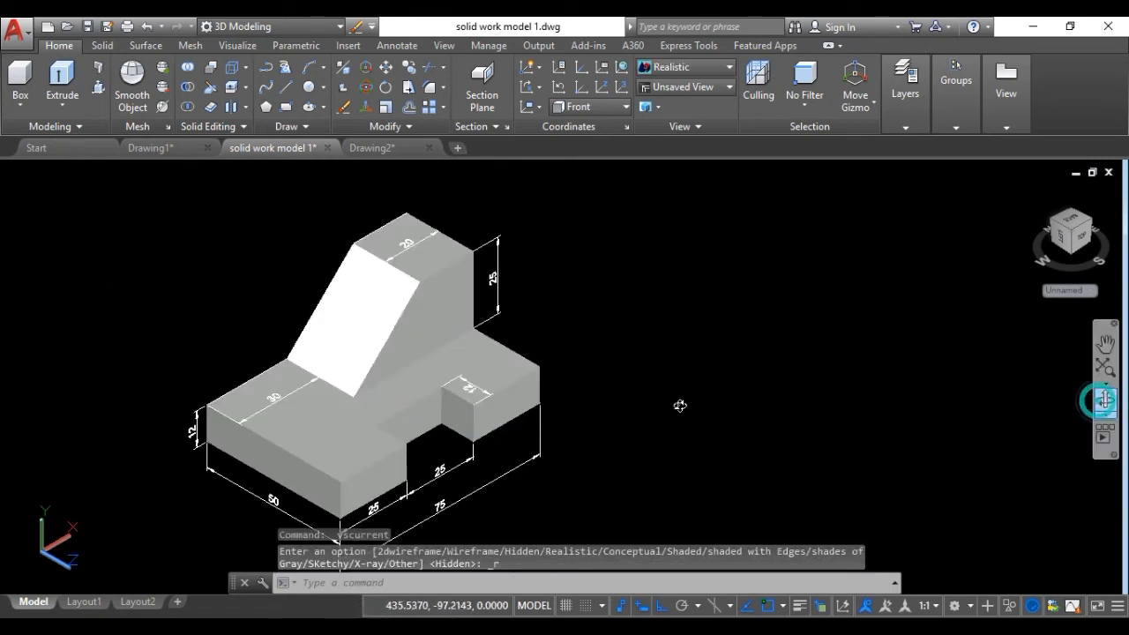
- Inspect the notch in the base of the shaded reference model from slightly different angles, and restore the Hidden visual style
{"action": "mouse_move", "coordinate": [679, 405]}
{"action": "left_mouse_down"}
{"action": "mouse_move", "coordinate": [647, 443]}
{"action": "mouse_move", "coordinate": [716, 444]}
{"action": "mouse_move", "coordinate": [686, 414]}
{"action": "mouse_move", "coordinate": [677, 381]}
{"action": "mouse_move", "coordinate": [597, 362]}
{"action": "mouse_move", "coordinate": [546, 373]}
{"action": "mouse_move", "coordinate": [712, 410]}
{"action": "mouse_move", "coordinate": [683, 411]}
{"action": "mouse_move", "coordinate": [693, 413]}
{"action": "mouse_move", "coordinate": [688, 403]}
{"action": "left_mouse_up"}
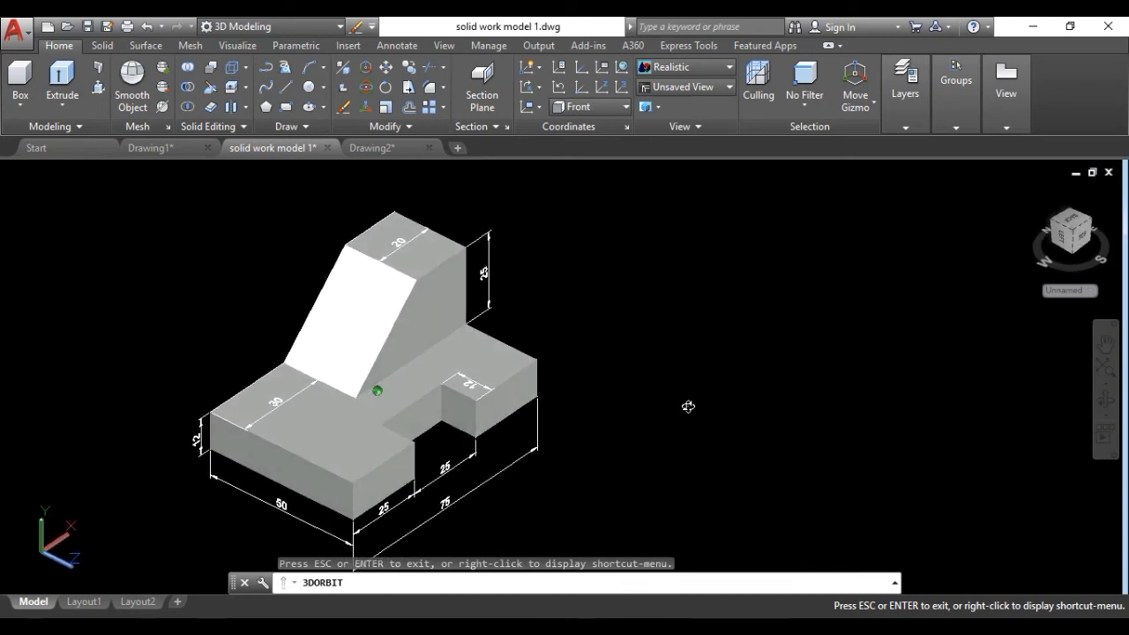
{"action": "scroll", "coordinate": [411, 475], "scroll_direction": "up", "scroll_amount": 3}
{"action": "left_click_drag", "start_coordinate": [411, 476], "coordinate": [405, 468]}
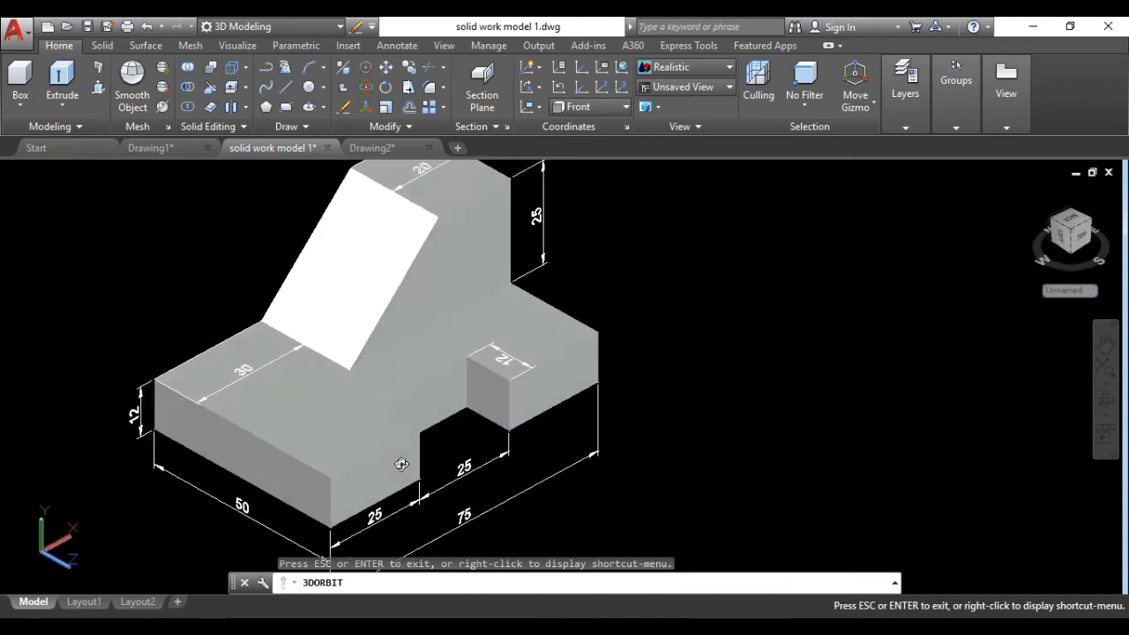
{"action": "scroll", "coordinate": [401, 465], "scroll_direction": "down", "scroll_amount": 2}
{"action": "scroll", "coordinate": [356, 501], "scroll_direction": "up", "scroll_amount": 1}
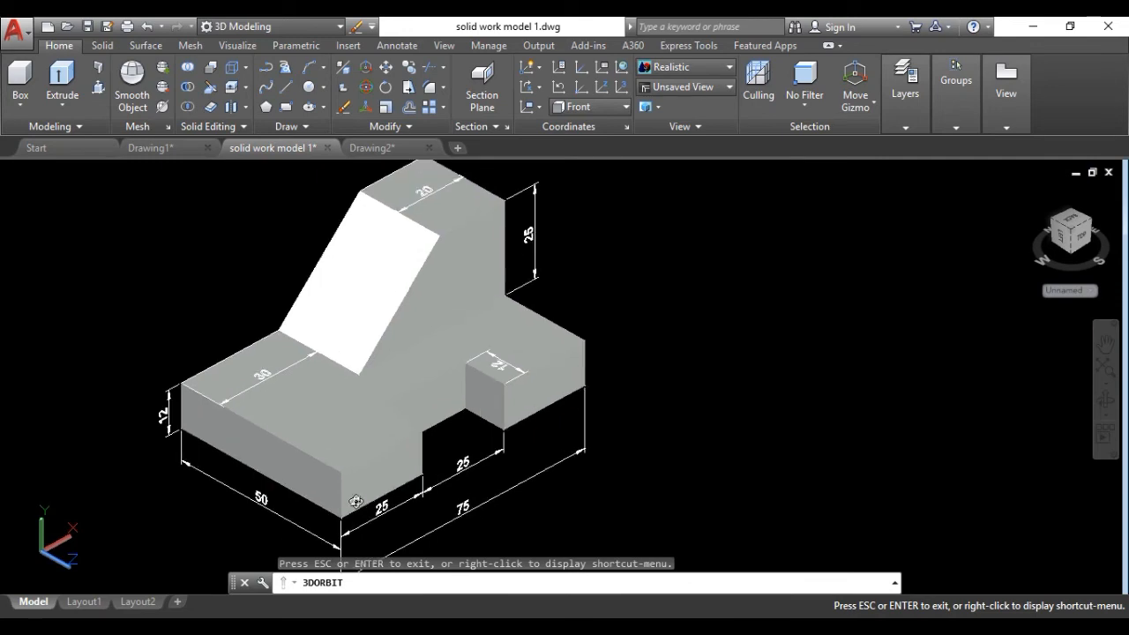
{"action": "key", "text": "Escape"}
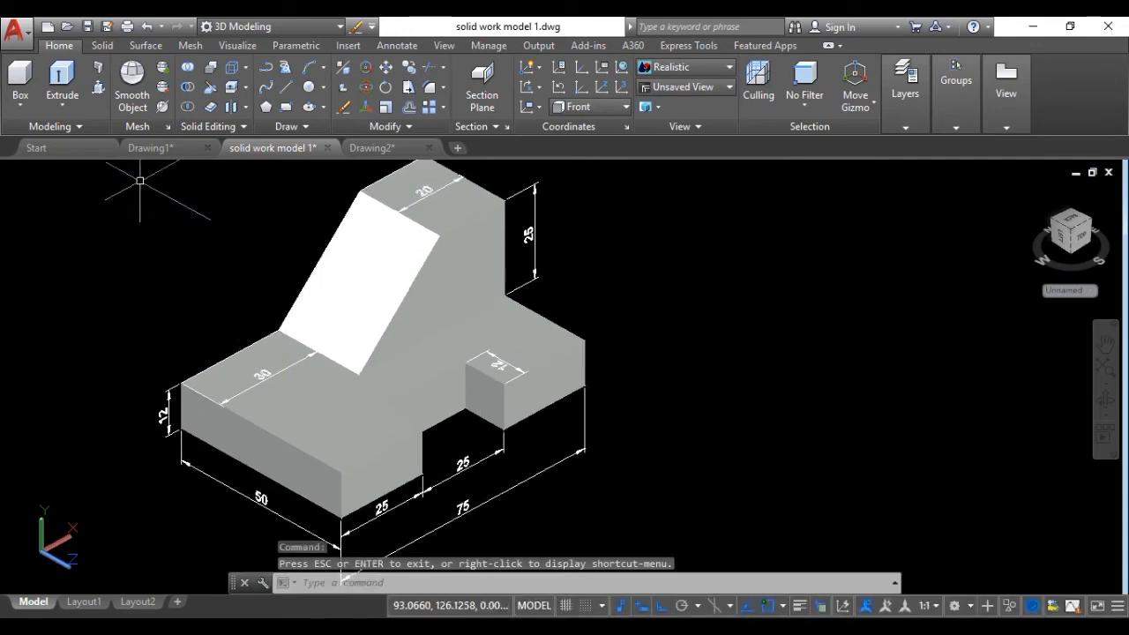
{"action": "left_click", "coordinate": [104, 173]}
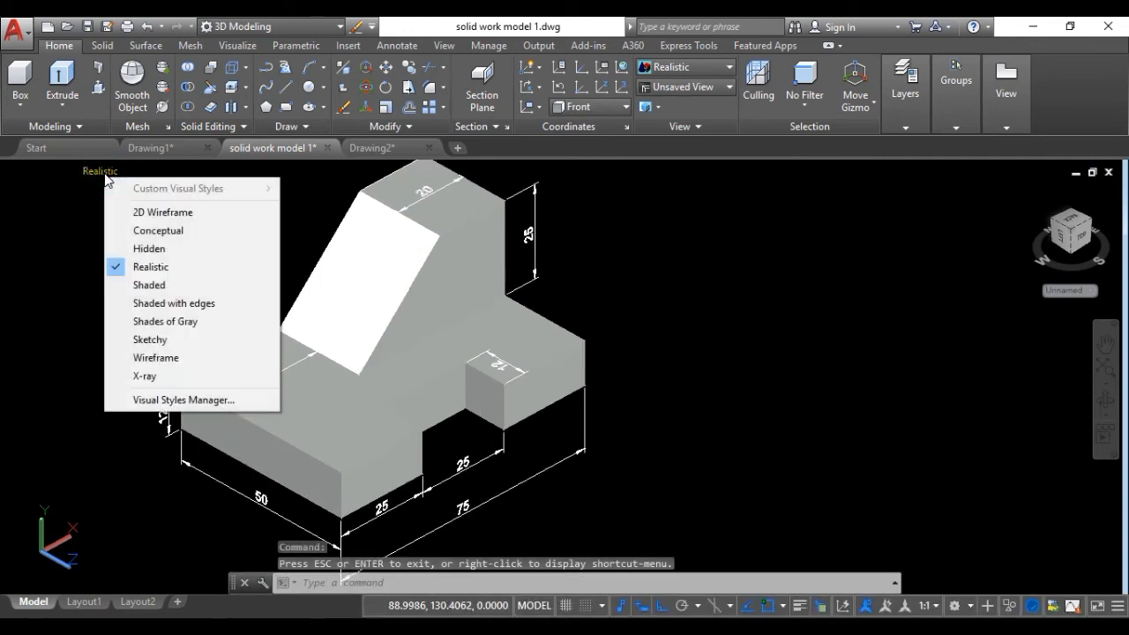
{"action": "left_click", "coordinate": [151, 250]}
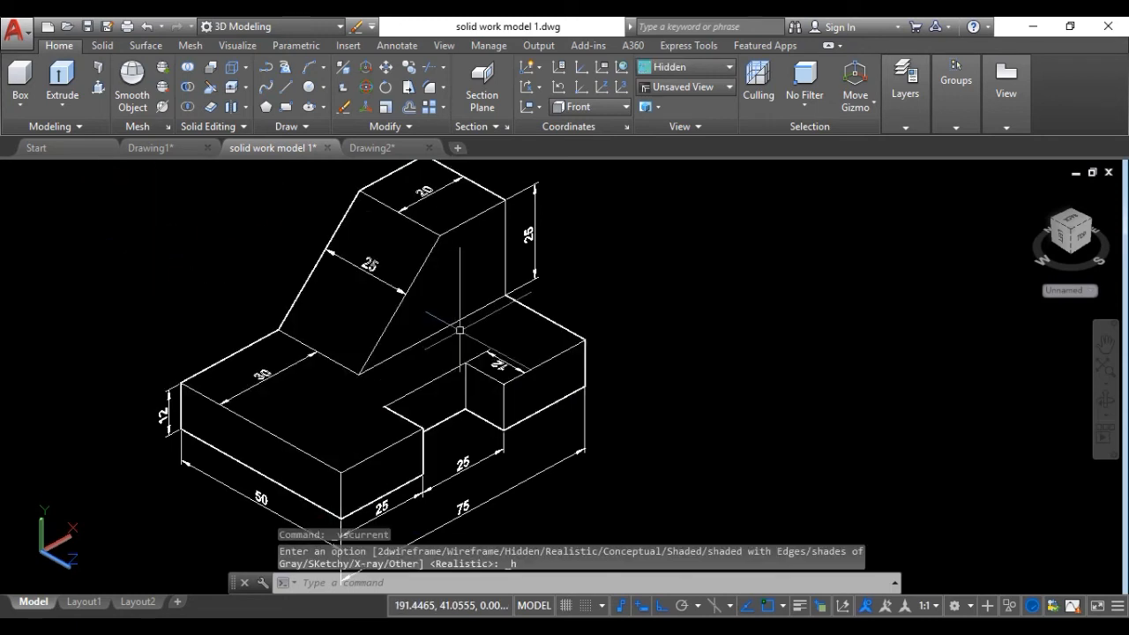
- Examine the dimensions of the notch and its position along the long edge of the base in "solid work model 1"
{"action": "scroll", "coordinate": [477, 308], "scroll_direction": "down", "scroll_amount": 1}
{"action": "scroll", "coordinate": [385, 429], "scroll_direction": "up", "scroll_amount": 2}
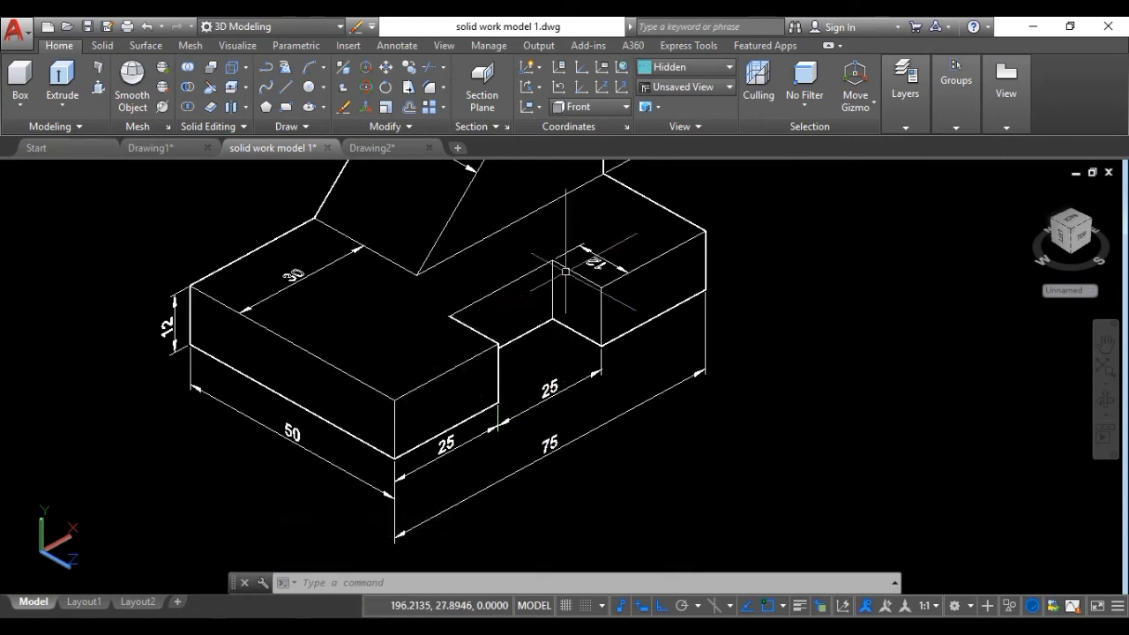
{"action": "scroll", "coordinate": [609, 242], "scroll_direction": "up", "scroll_amount": 2}
{"action": "scroll", "coordinate": [609, 243], "scroll_direction": "down", "scroll_amount": 4}
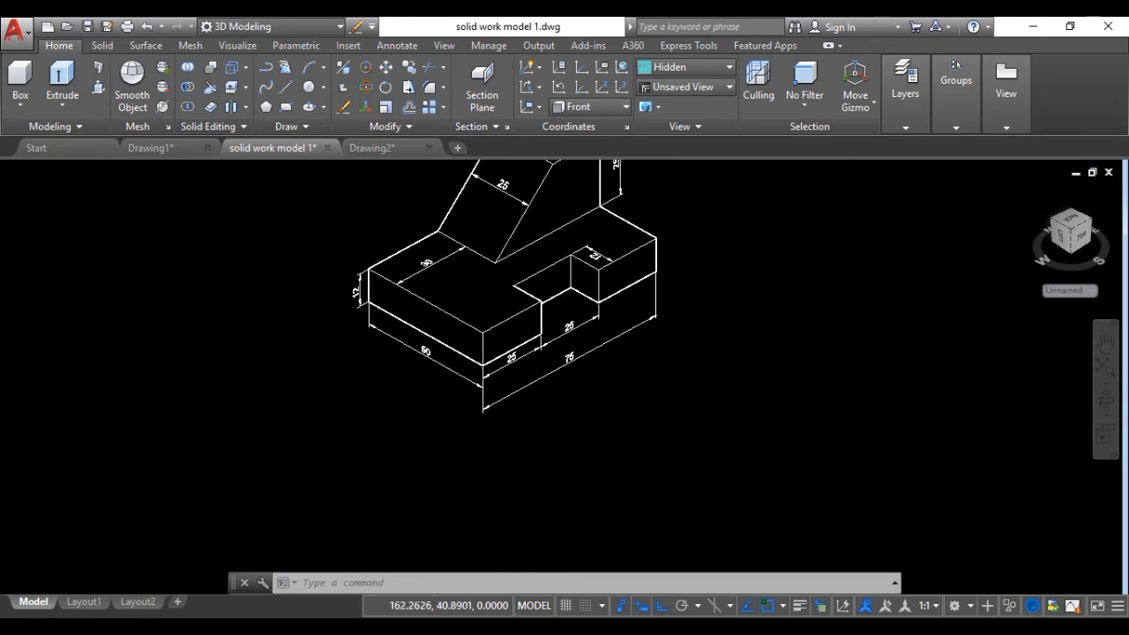
{"action": "scroll", "coordinate": [501, 269], "scroll_direction": "up", "scroll_amount": 3}
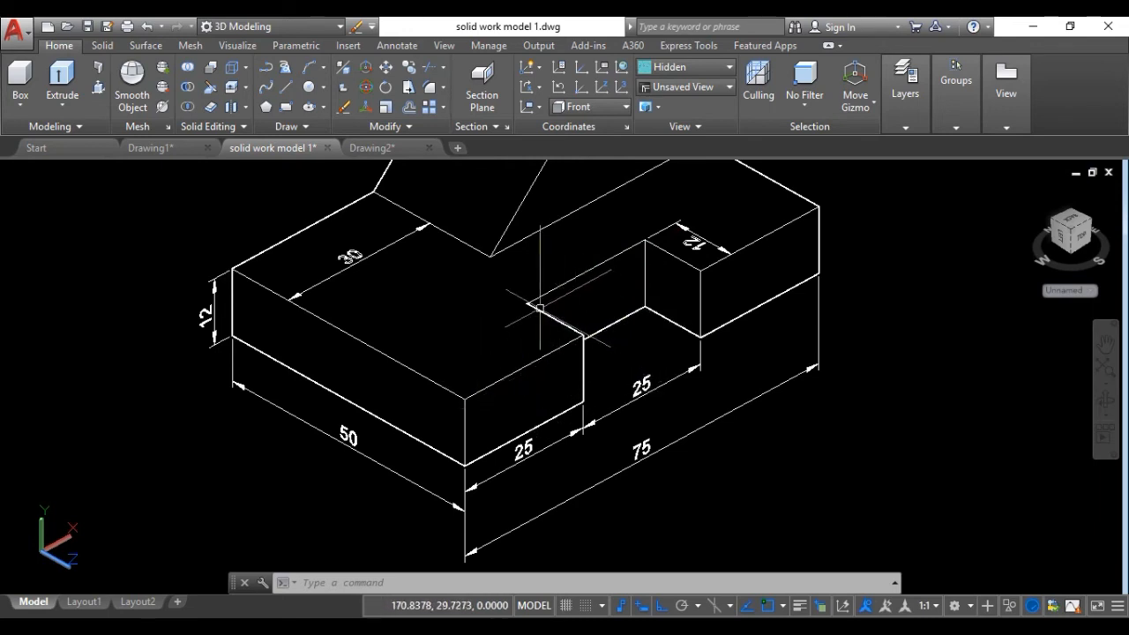
{"action": "scroll", "coordinate": [689, 255], "scroll_direction": "down", "scroll_amount": 2}
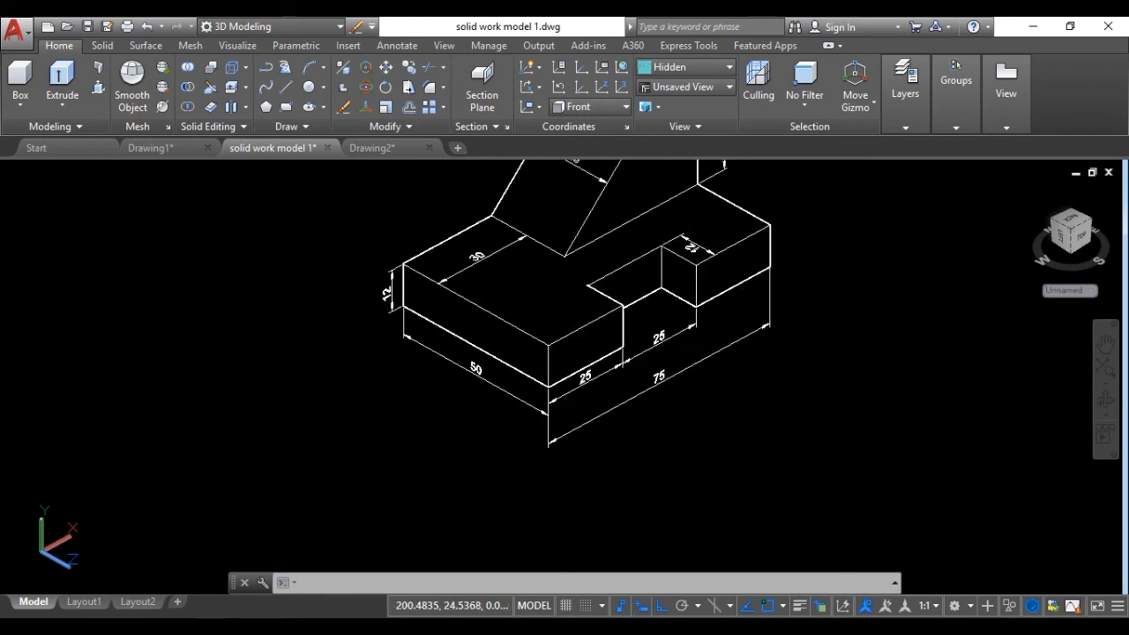
{"action": "middle_click_drag", "start_coordinate": [596, 388], "coordinate": [411, 348]}
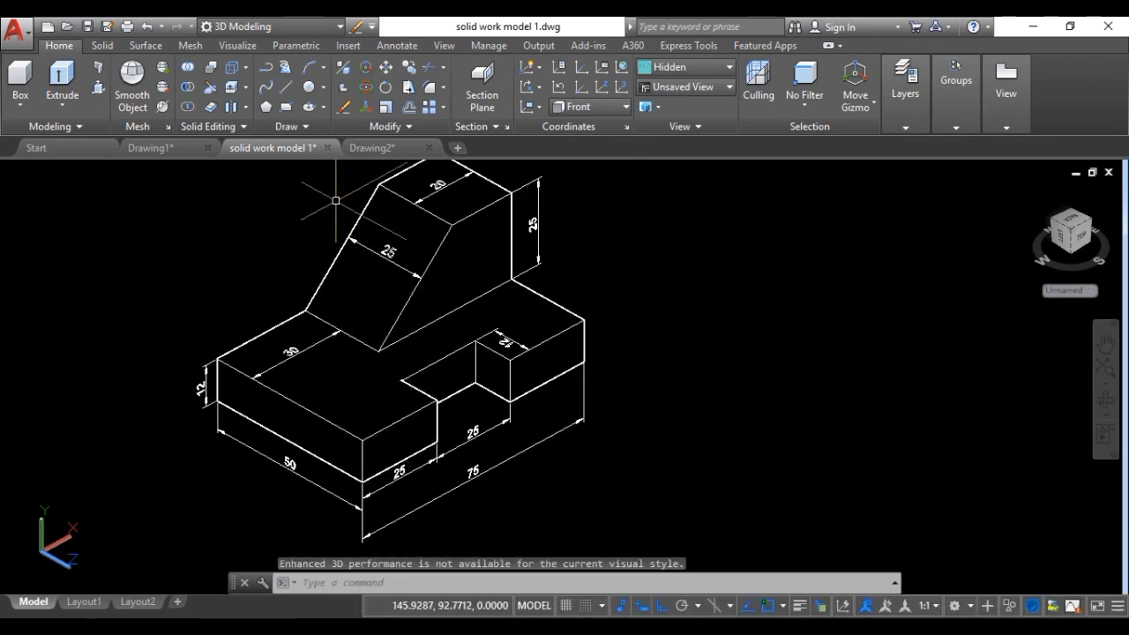
- Return to Drawing2 and set its visual style to X-Ray
{"action": "left_click", "coordinate": [378, 148]}
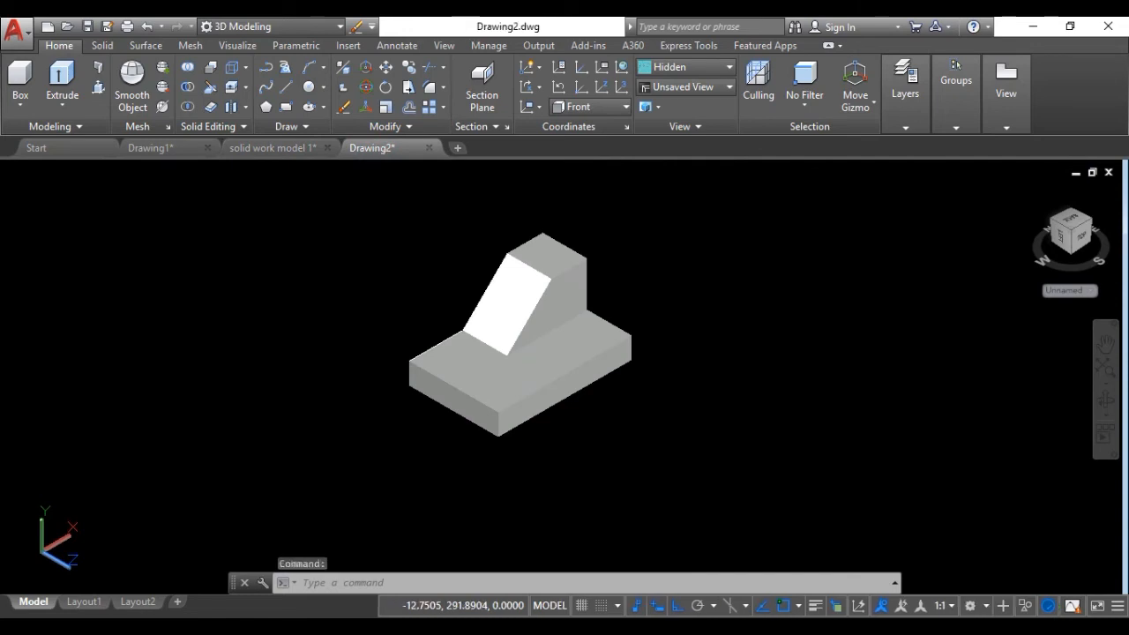
{"action": "left_click", "coordinate": [104, 173]}
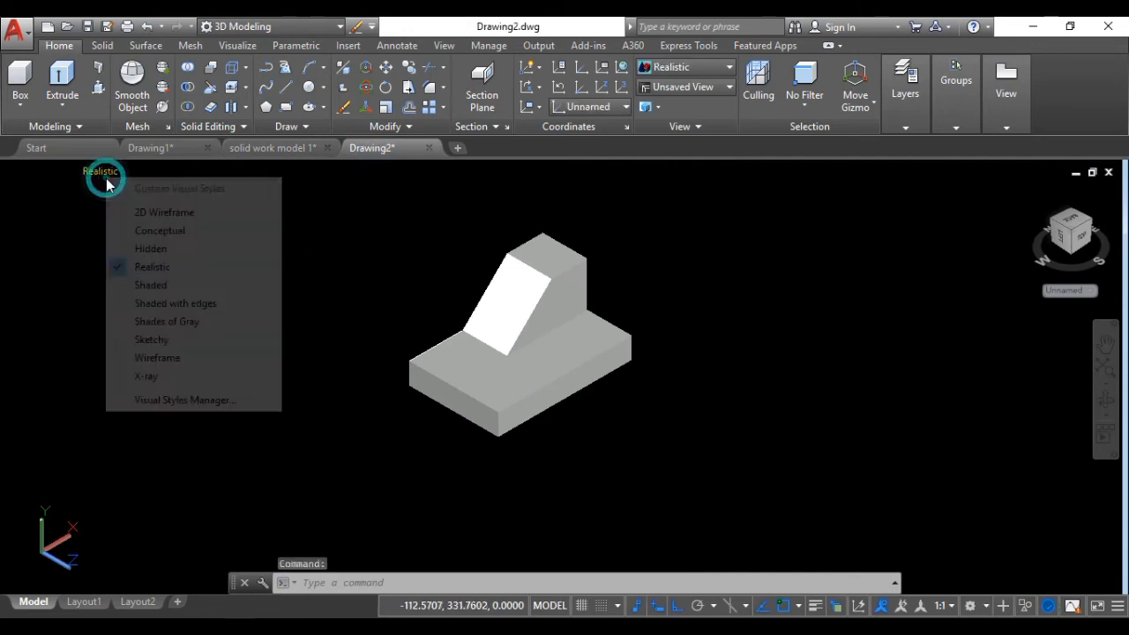
{"action": "left_click", "coordinate": [158, 375]}
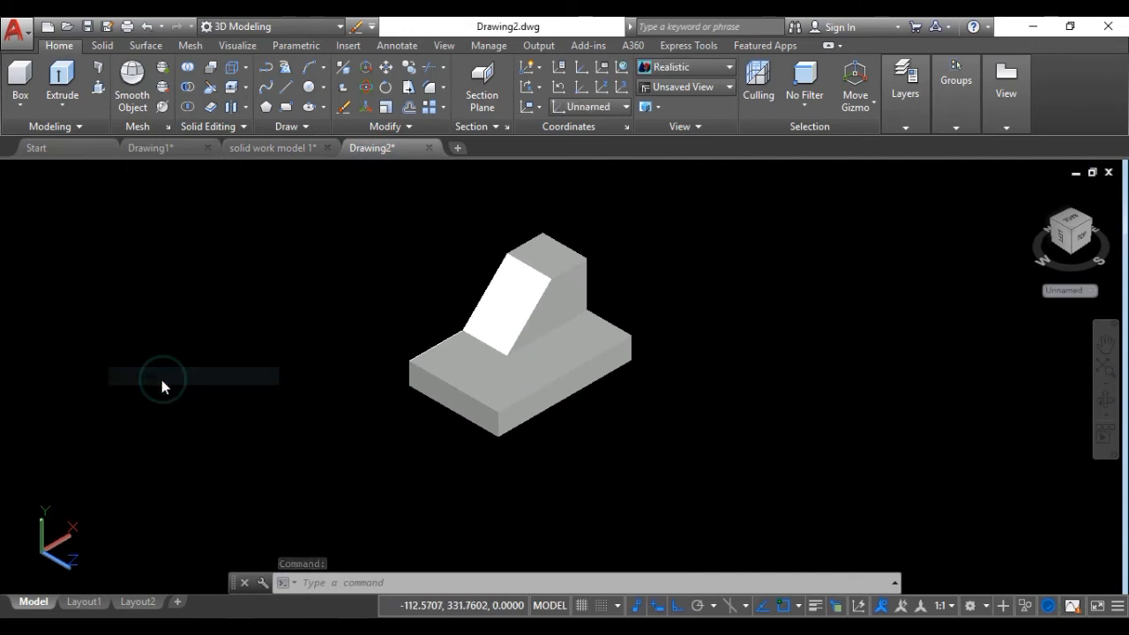
- Draw a 25-unit line from the base's nearest top corner along its long top edge to locate the notch
{"action": "left_click", "coordinate": [291, 88]}
{"action": "scroll", "coordinate": [421, 360], "scroll_direction": "up", "scroll_amount": 3}
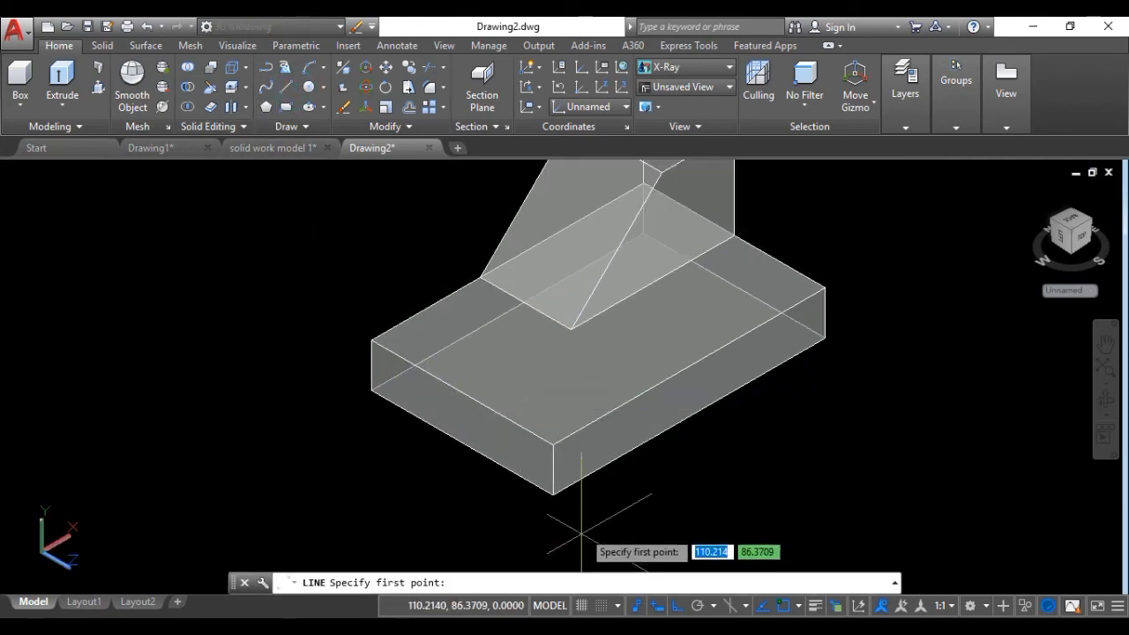
{"action": "left_click", "coordinate": [554, 444]}
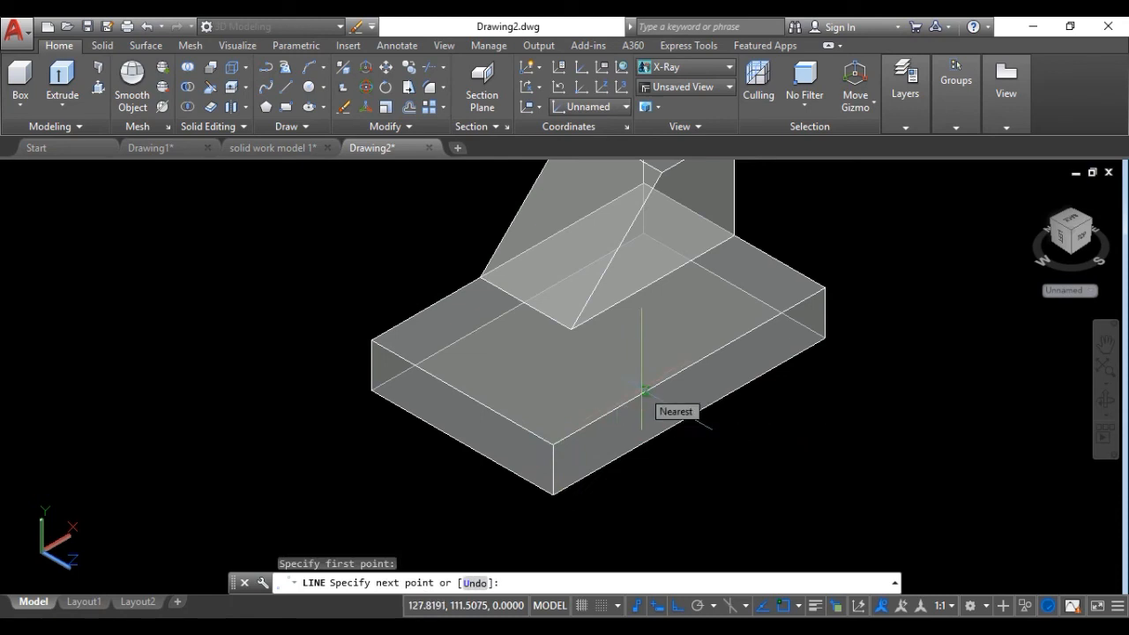
{"action": "type", "text": "25"}
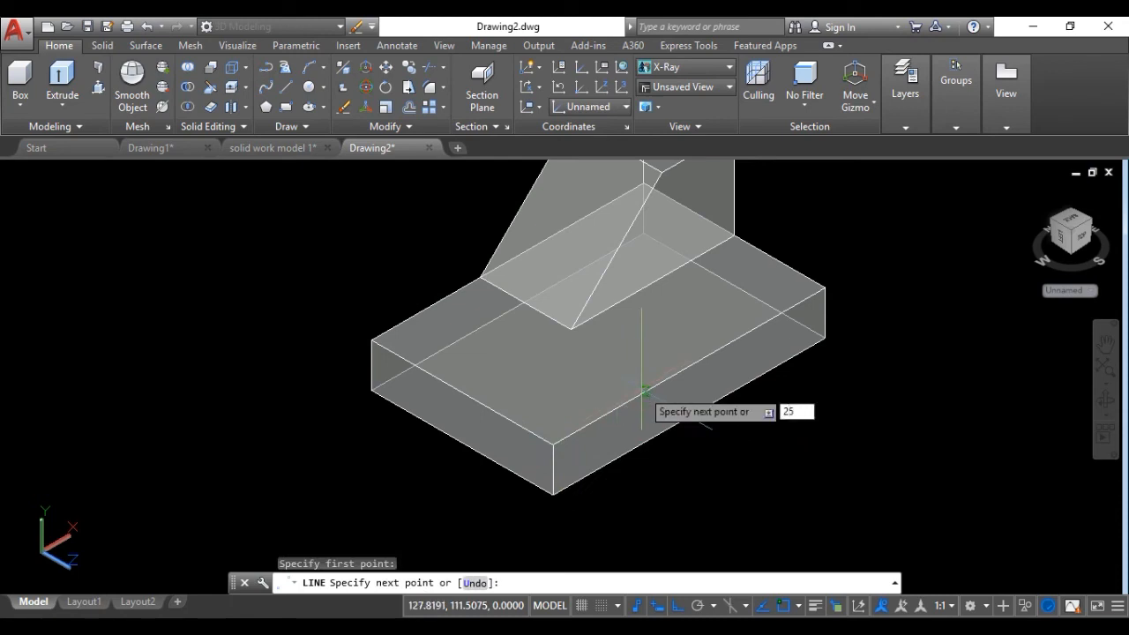
{"action": "key", "text": "Return"}
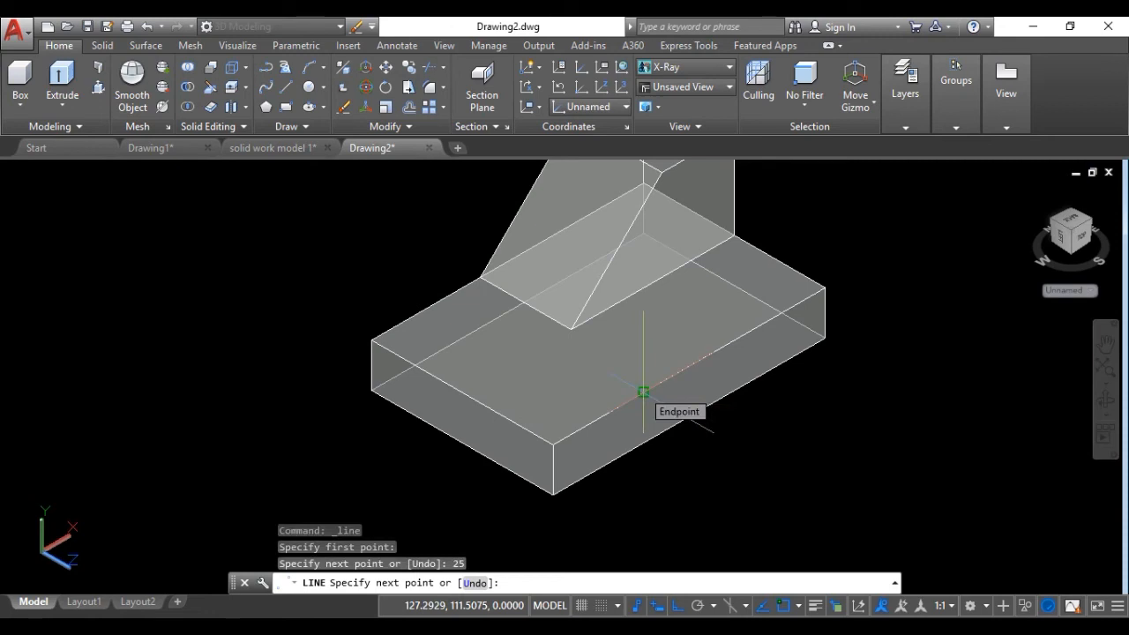
- Continue the notch outline with a 12-unit line inward across the base's top face and a 25-unit line parallel to the long edge
{"action": "scroll", "coordinate": [600, 369], "scroll_direction": "up", "scroll_amount": 2}
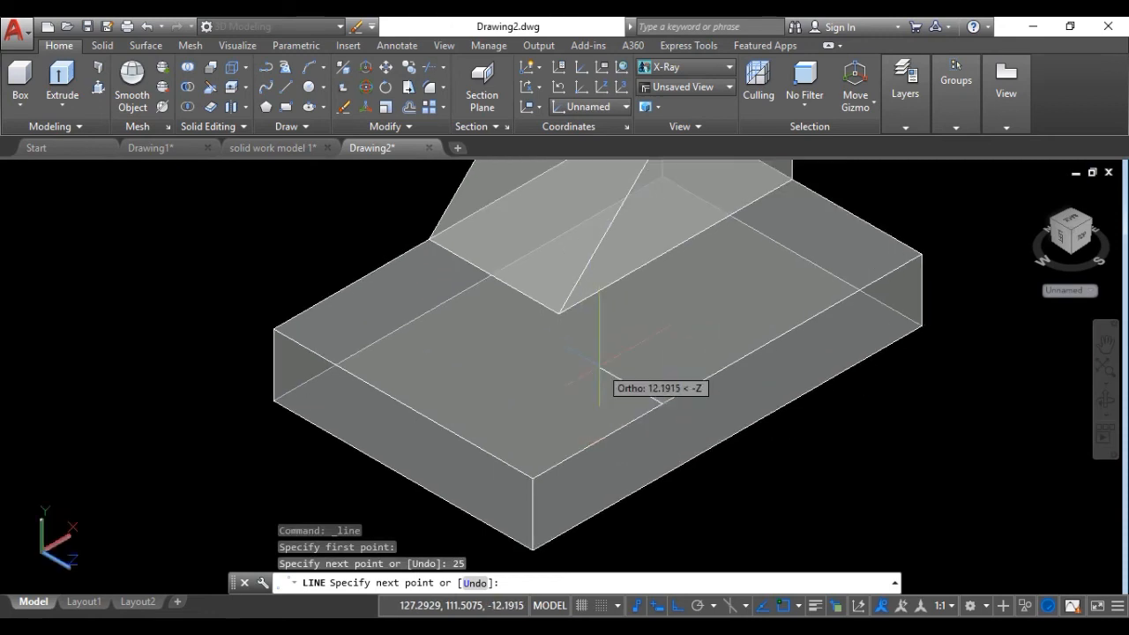
{"action": "type", "text": "12"}
{"action": "key", "text": "Return"}
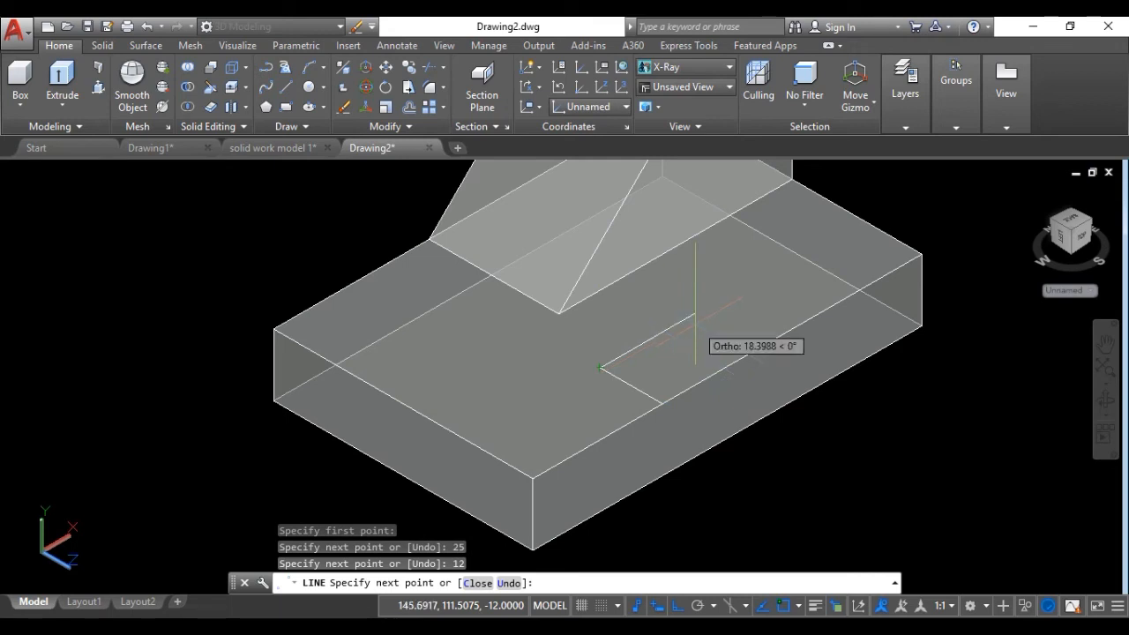
{"action": "type", "text": "25"}
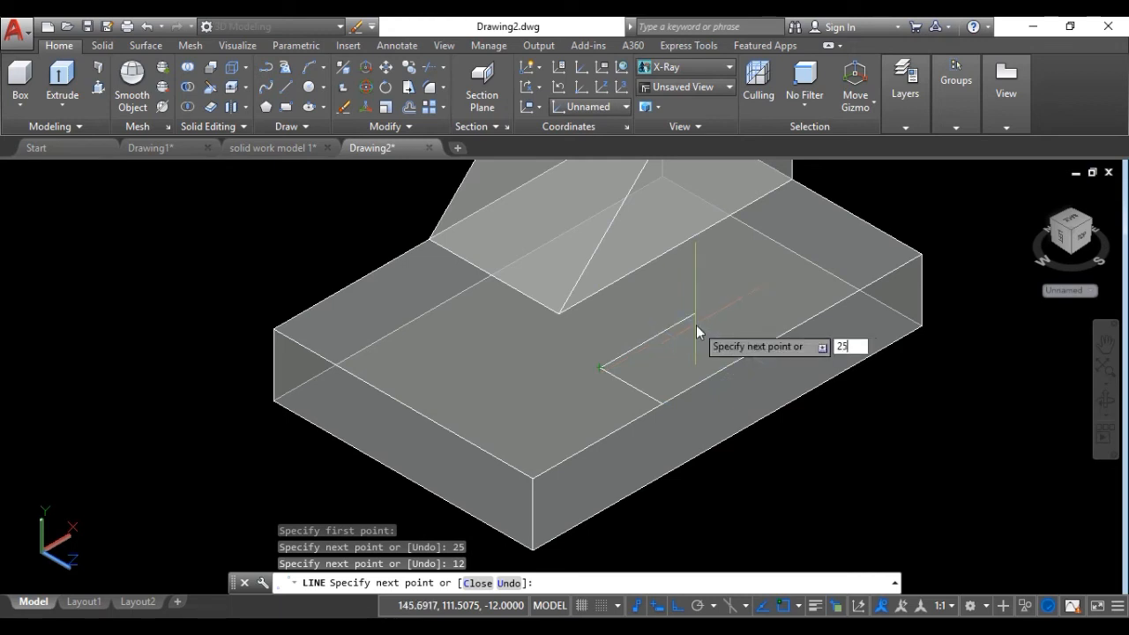
{"action": "key", "text": "Return"}
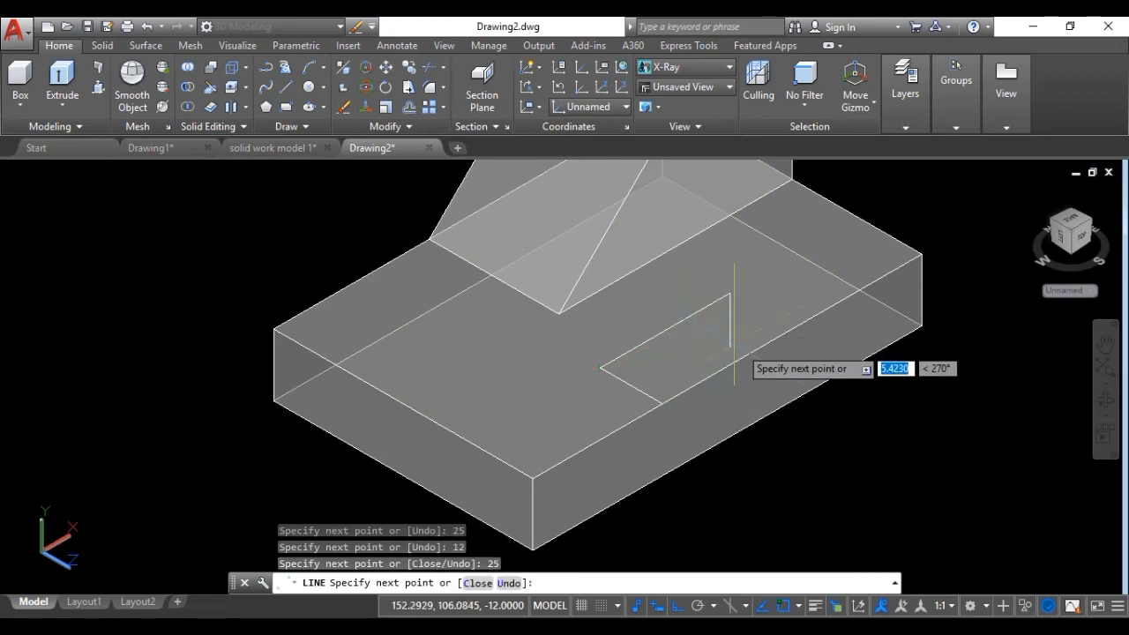
- Try to continue the notch outline with a 12-unit line from the inner corner toward the base's long edge
{"action": "type", "text": "25"}
{"action": "key", "text": "Return"}
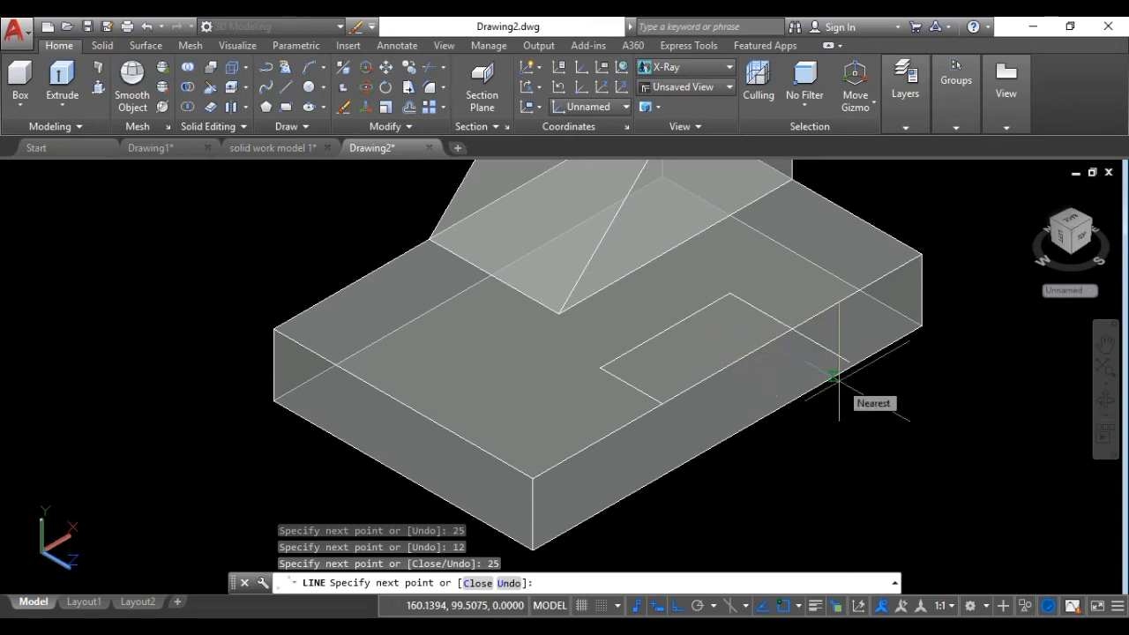
{"action": "type", "text": "12"}
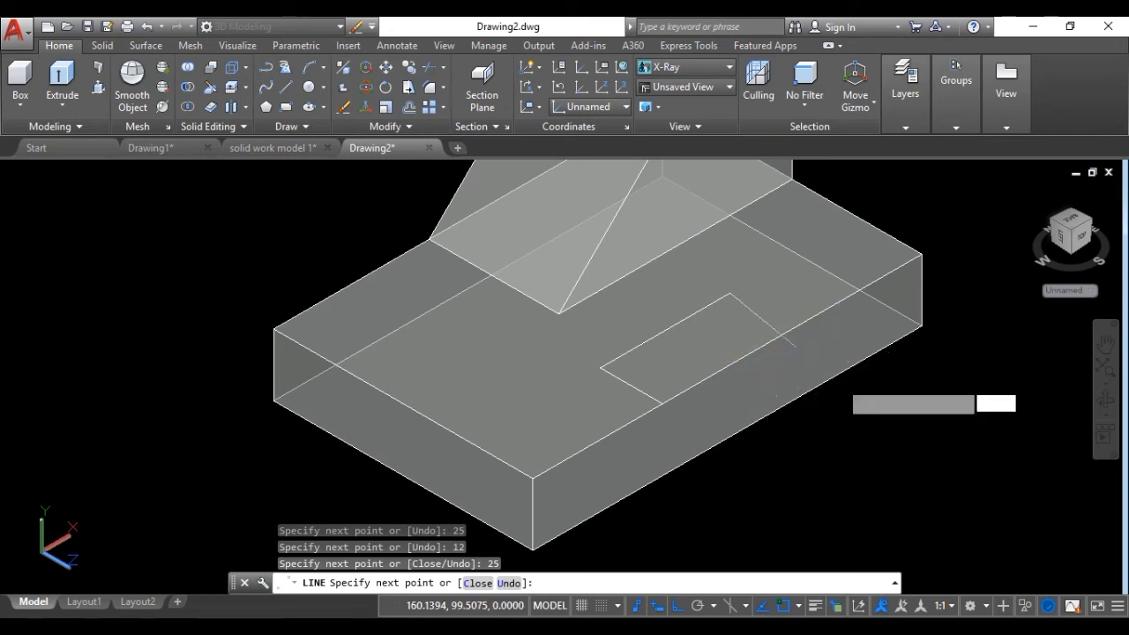
{"action": "key", "text": "Return"}
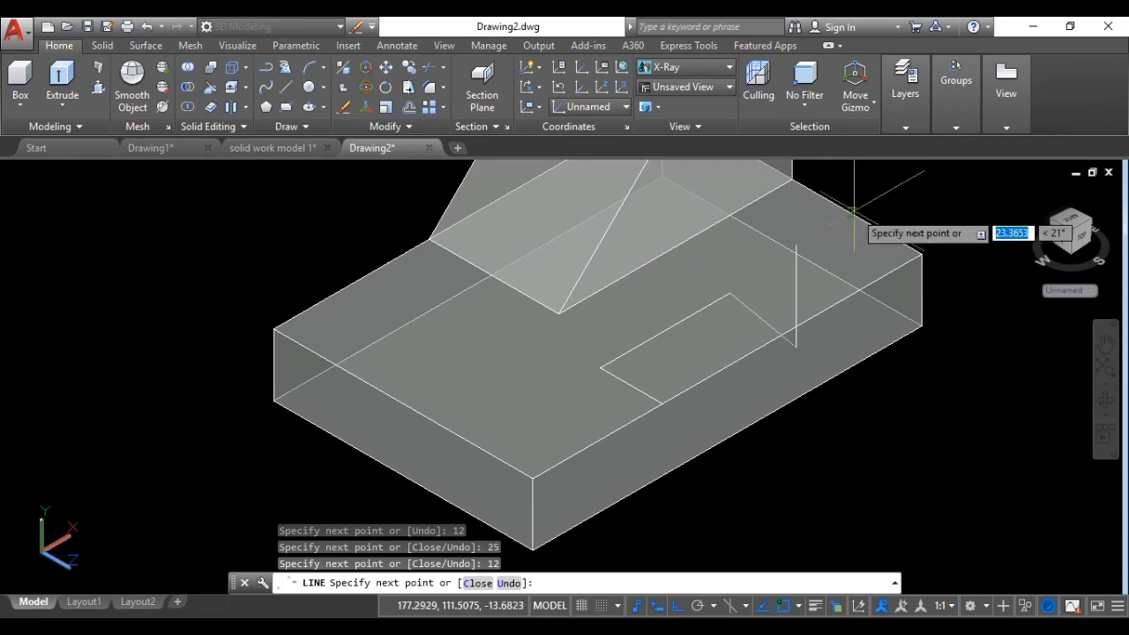
{"action": "key", "text": "Escape"}
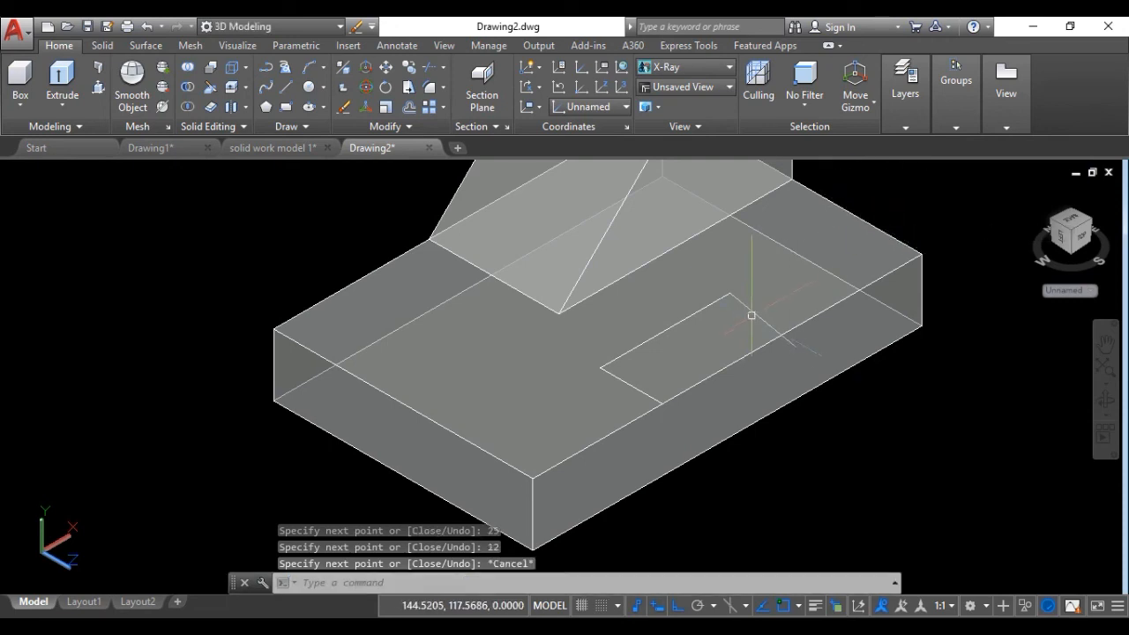
- Erase the slanted line at the far end of the notch outline
{"action": "left_click", "coordinate": [751, 314]}
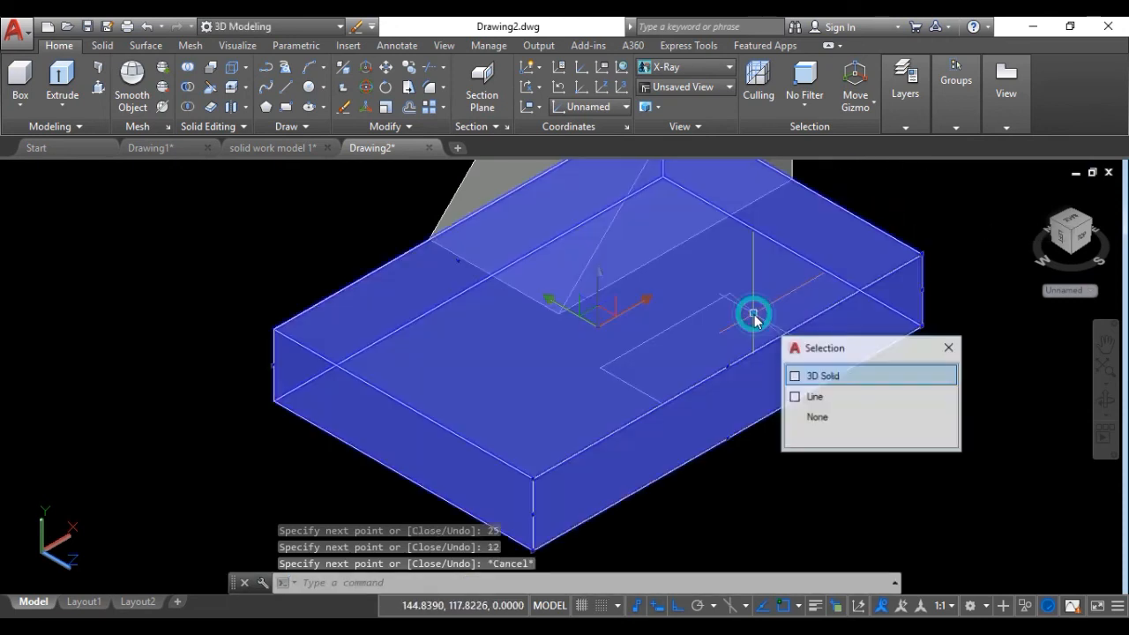
{"action": "left_click", "coordinate": [809, 399]}
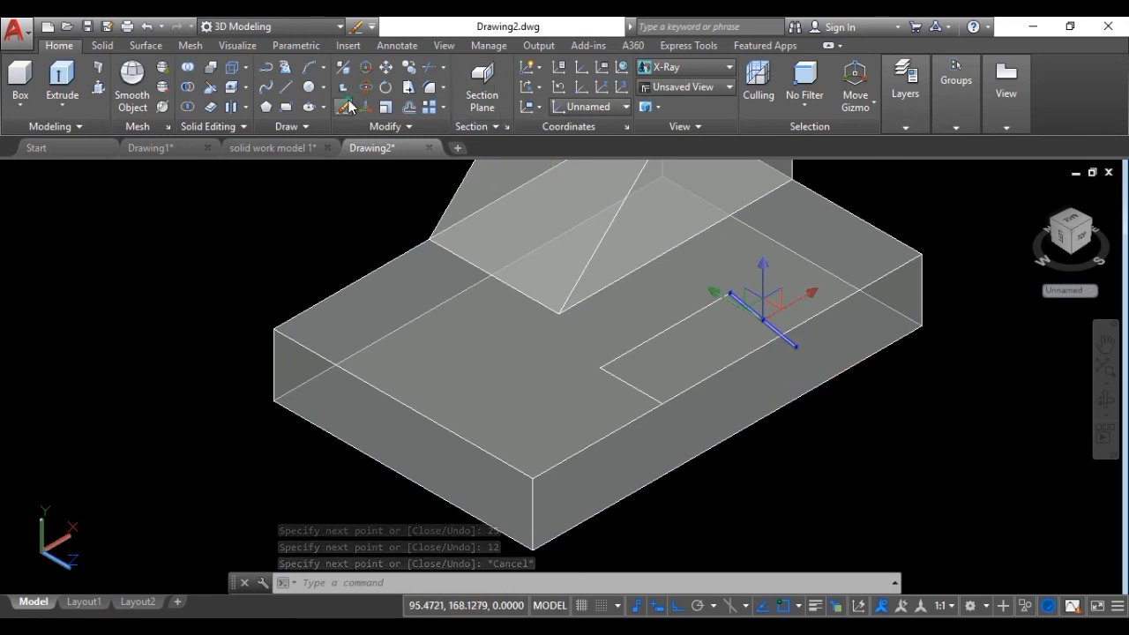
{"action": "left_click", "coordinate": [345, 106]}
- Draw a 12-unit line from the open inner corner of the notch outline straight out to the base's long edge
{"action": "left_click", "coordinate": [285, 86]}
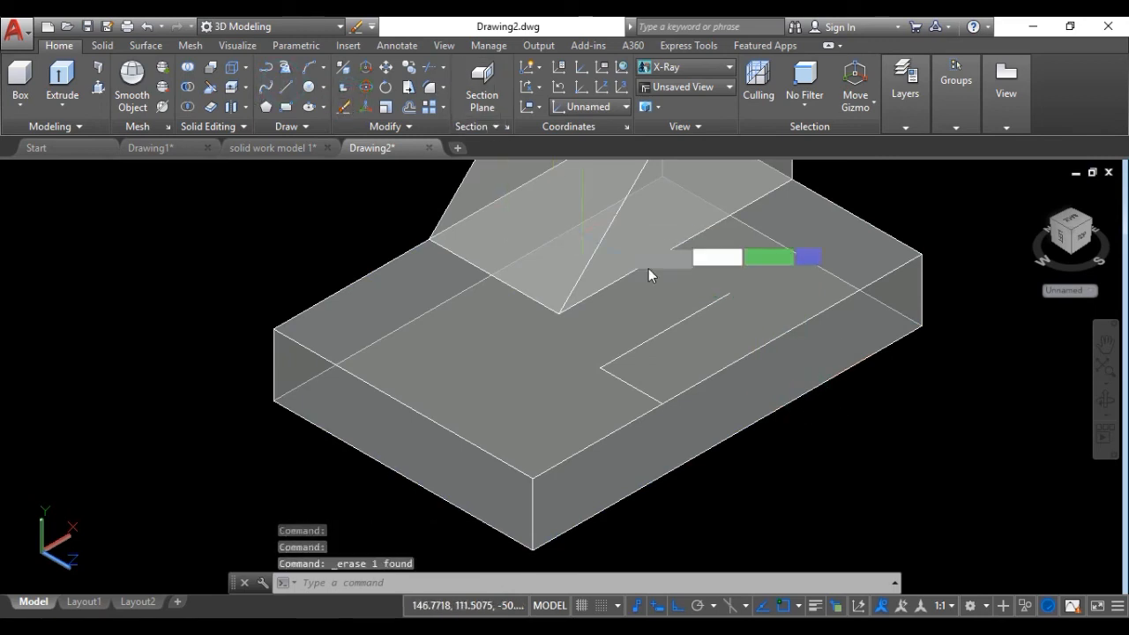
{"action": "left_click", "coordinate": [738, 296]}
{"action": "scroll", "coordinate": [738, 295], "scroll_direction": "up", "scroll_amount": 4}
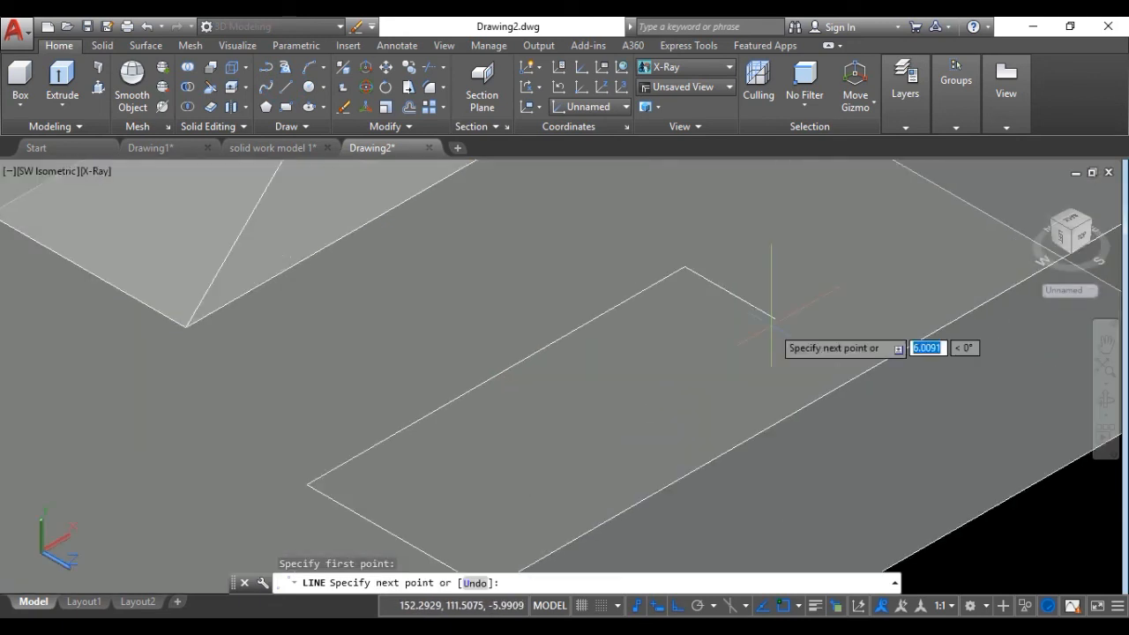
{"action": "type", "text": "12"}
{"action": "key", "text": "Return"}
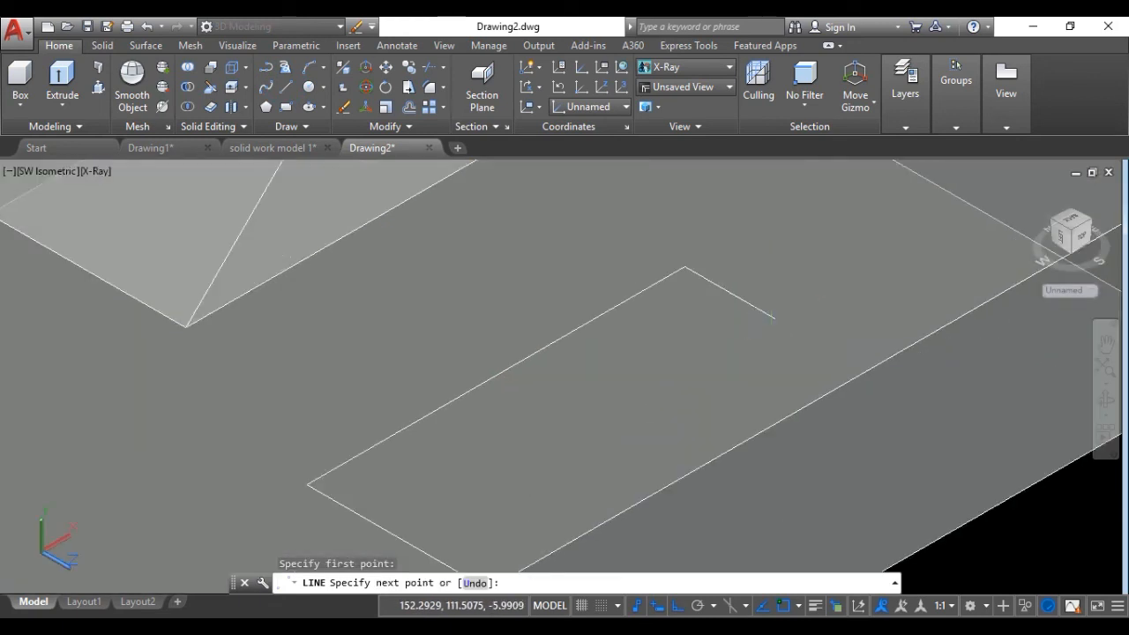
{"action": "key", "text": "Escape"}
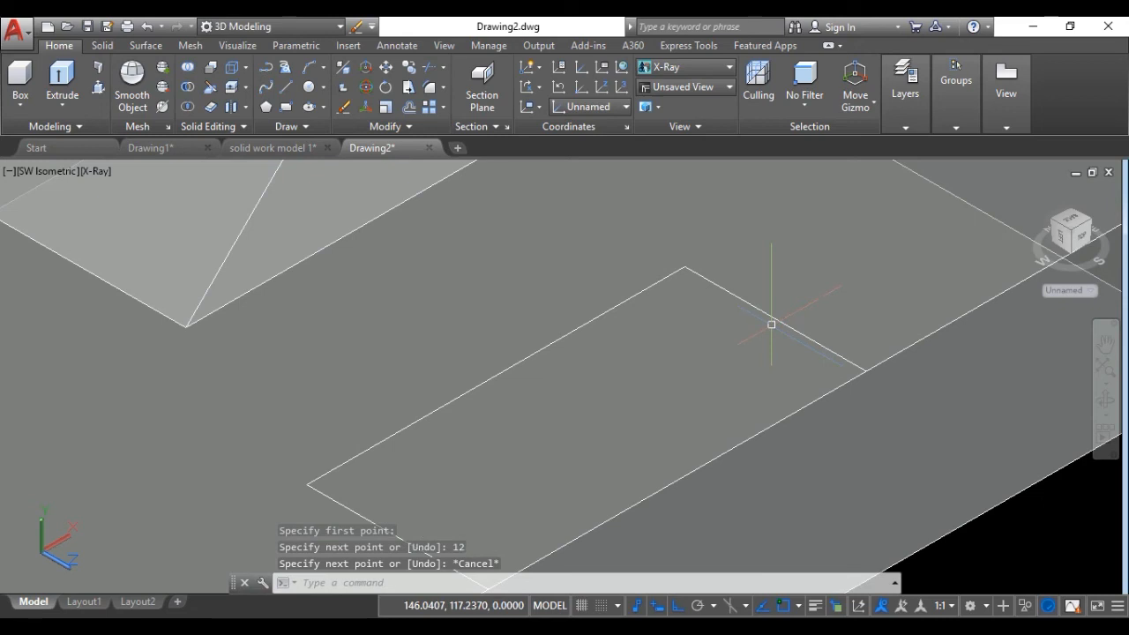
- Press-pull the rectangular notch area upward from the base's top face
{"action": "scroll", "coordinate": [772, 325], "scroll_direction": "down", "scroll_amount": 4}
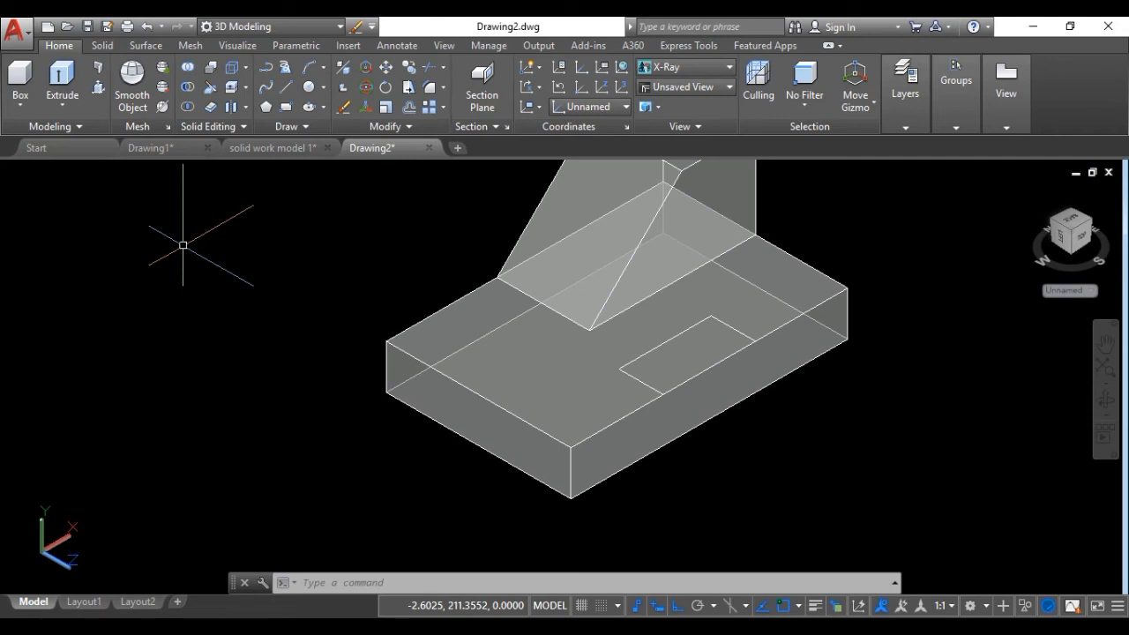
{"action": "left_click", "coordinate": [104, 91]}
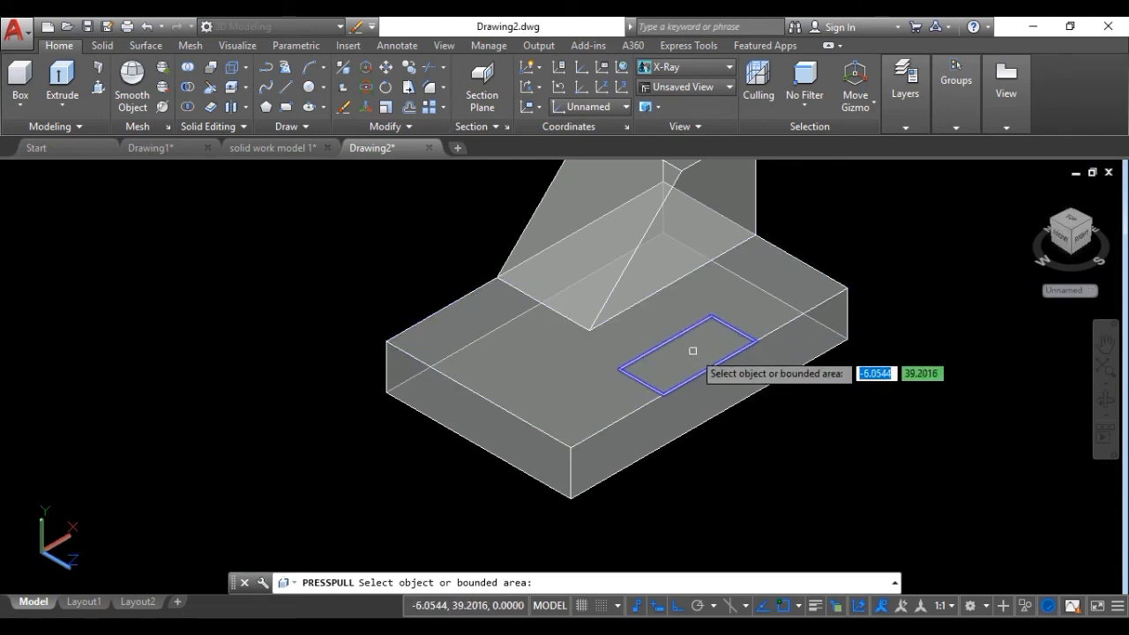
{"action": "scroll", "coordinate": [693, 351], "scroll_direction": "up", "scroll_amount": 2}
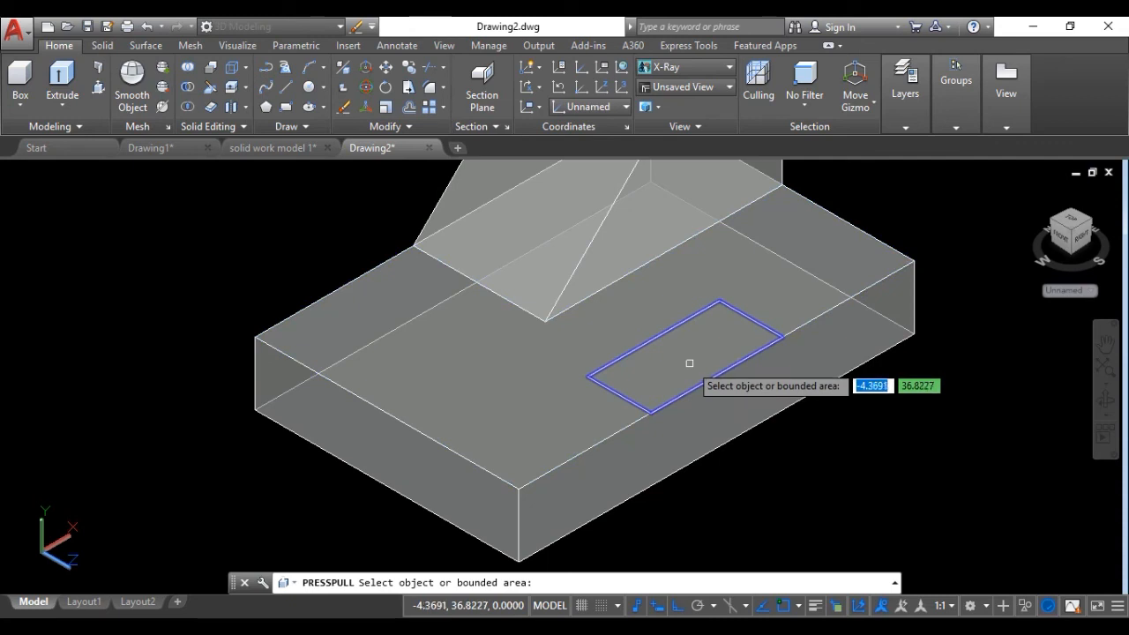
{"action": "left_click", "coordinate": [689, 363]}
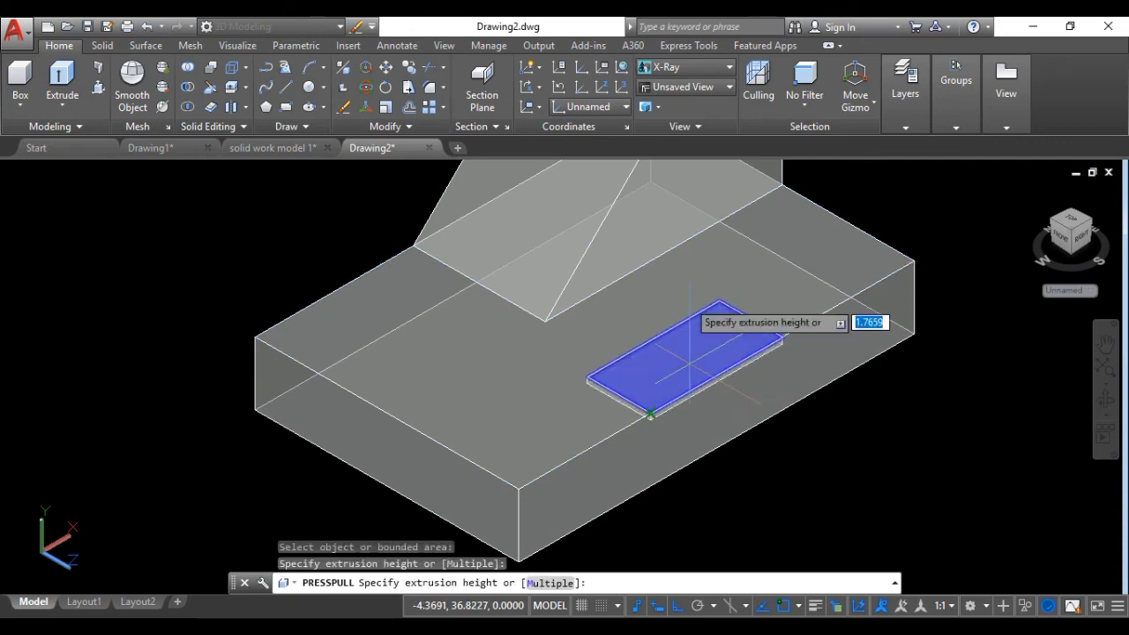
{"action": "left_click", "coordinate": [683, 252]}
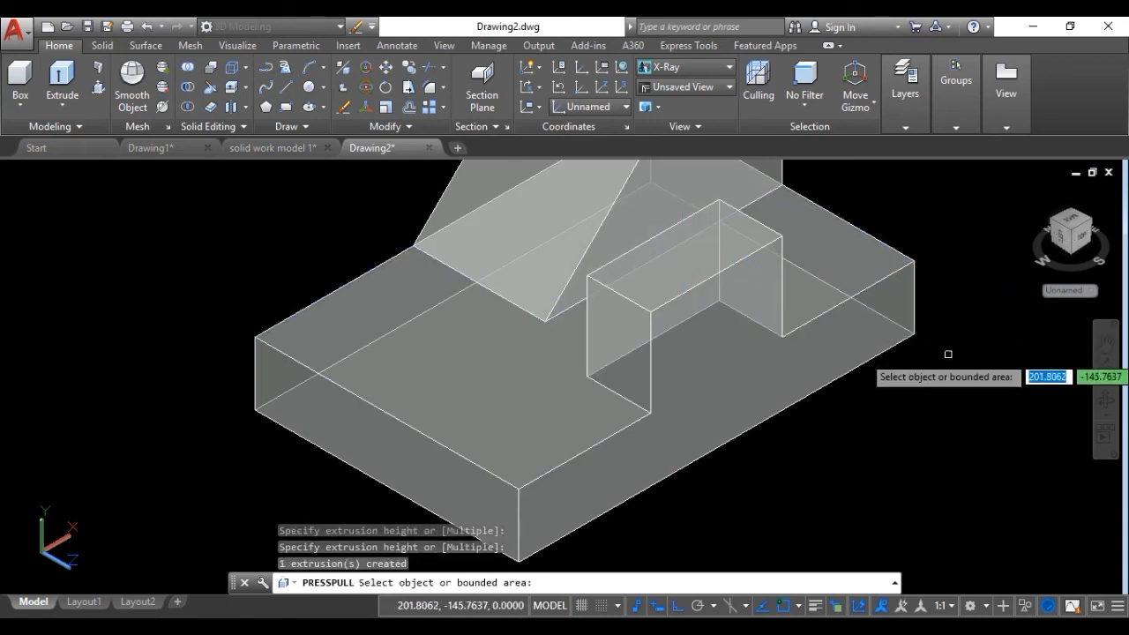
{"action": "key", "text": "Return"}
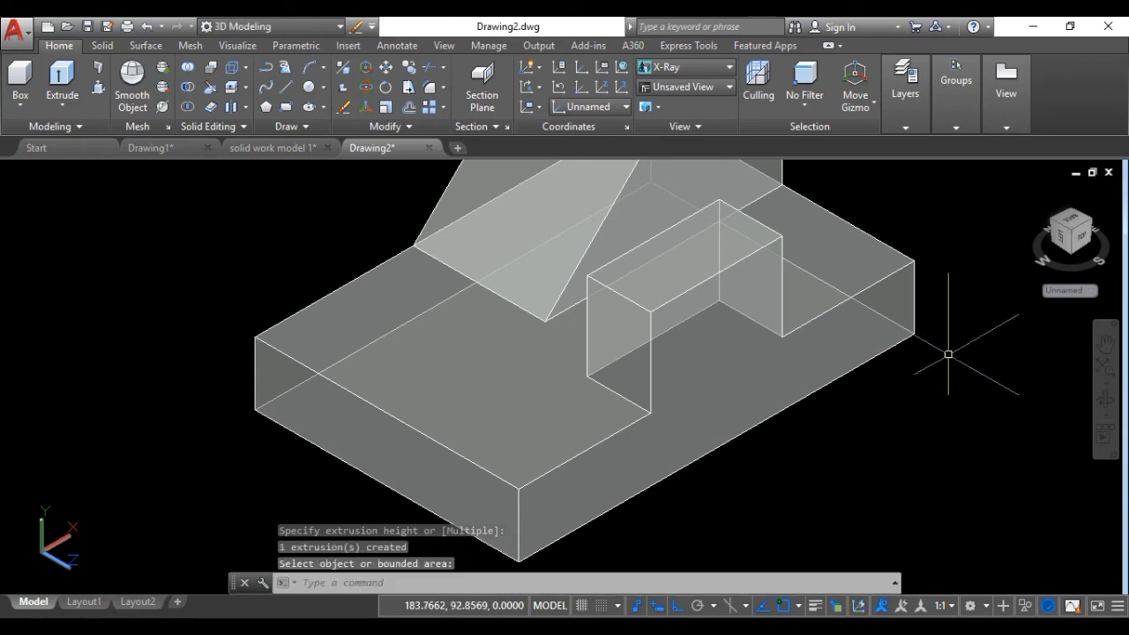
- Undo the upward press-pull of the notch area
{"action": "left_click", "coordinate": [948, 354]}
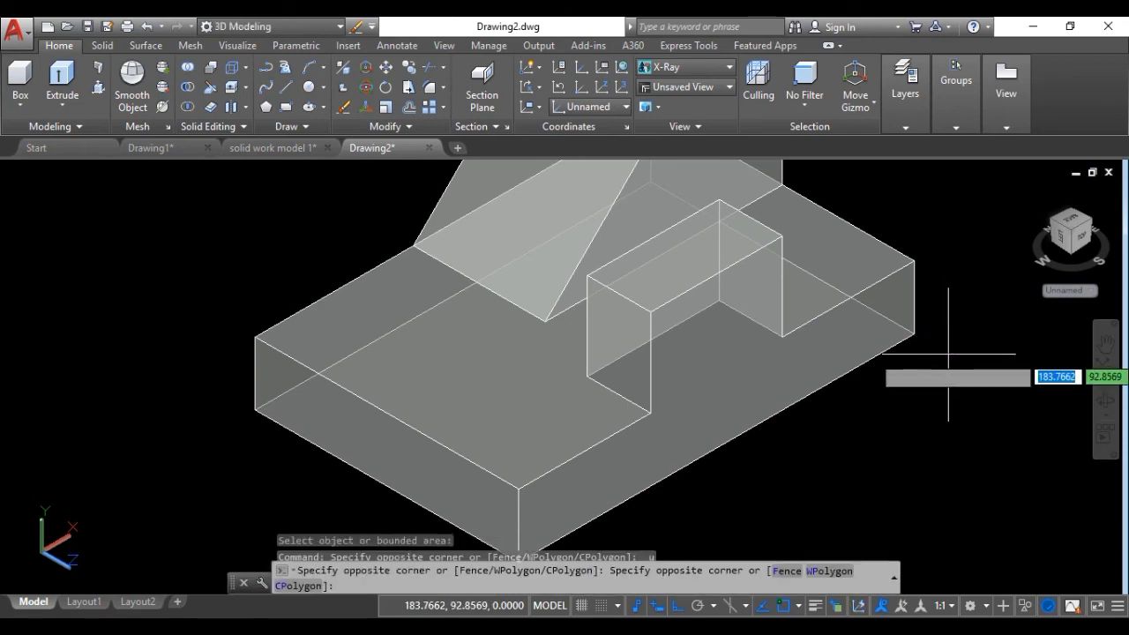
{"action": "key", "text": "ctrl+z"}
{"action": "key", "text": "Escape"}
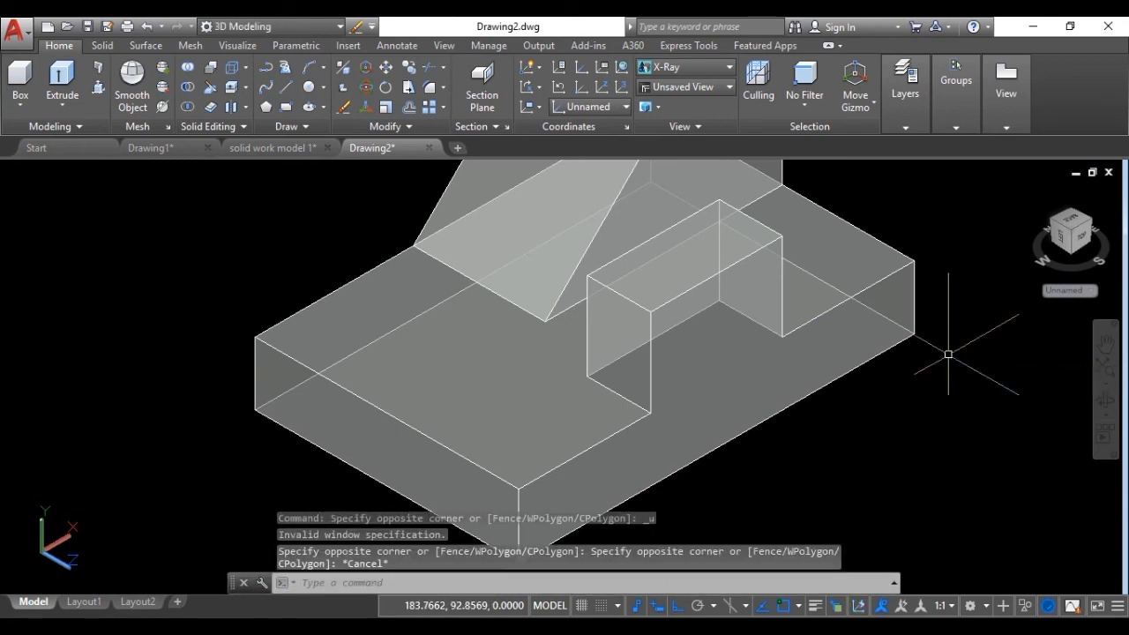
{"action": "key", "text": "ctrl+z"}
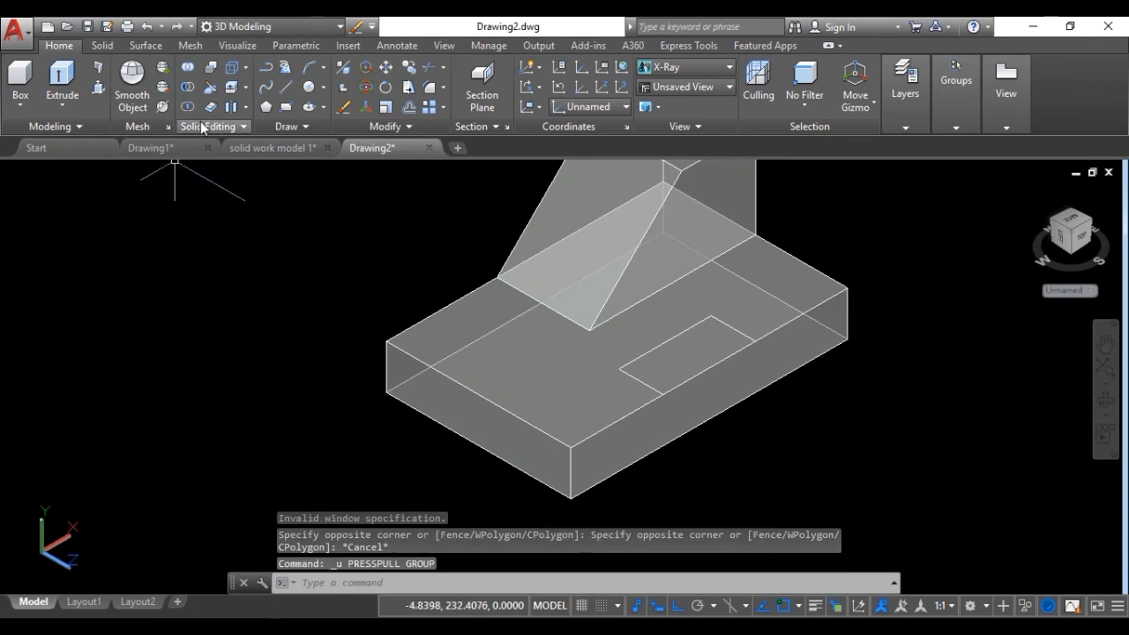
- Press-pull the rectangular notch area about 51 units downward through the base to cut the notch
{"action": "left_click", "coordinate": [97, 89]}
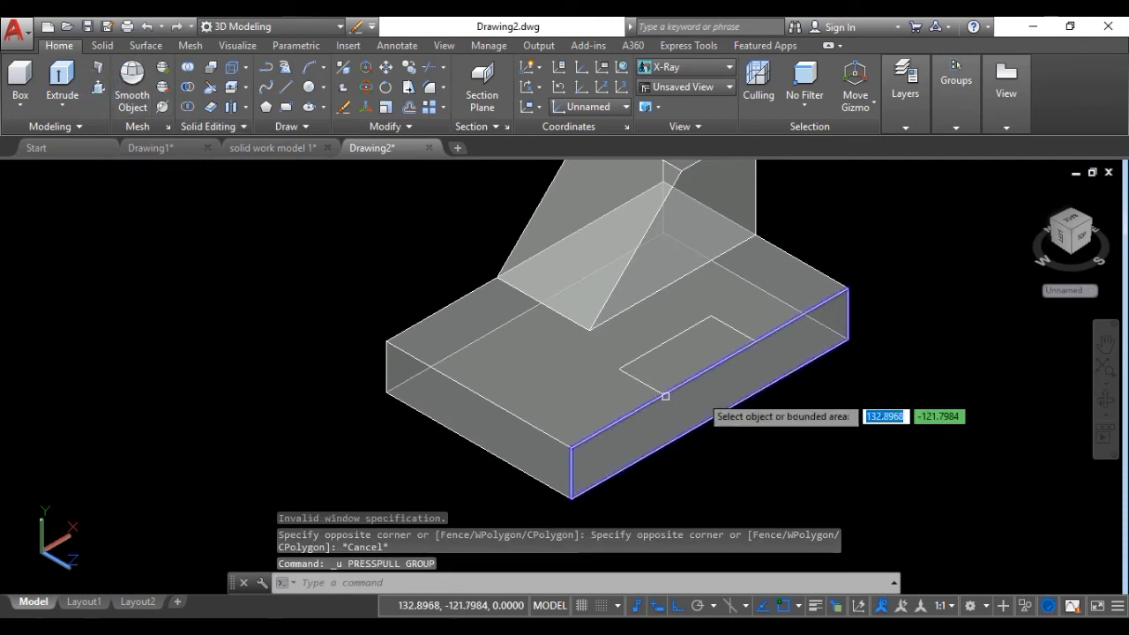
{"action": "left_click", "coordinate": [704, 351]}
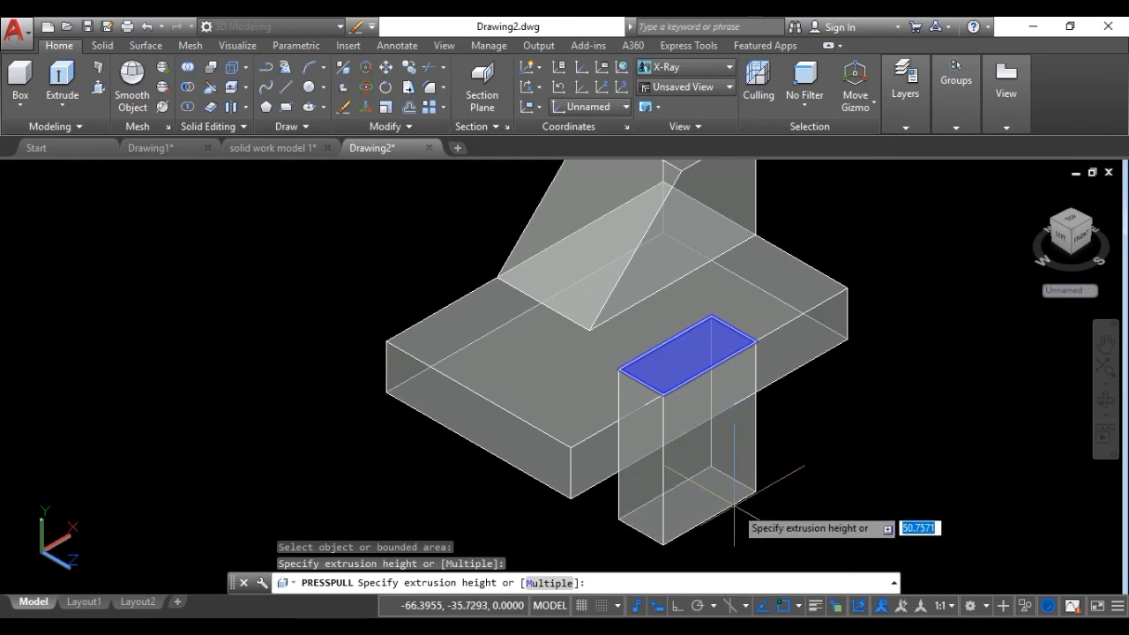
{"action": "left_click", "coordinate": [733, 506]}
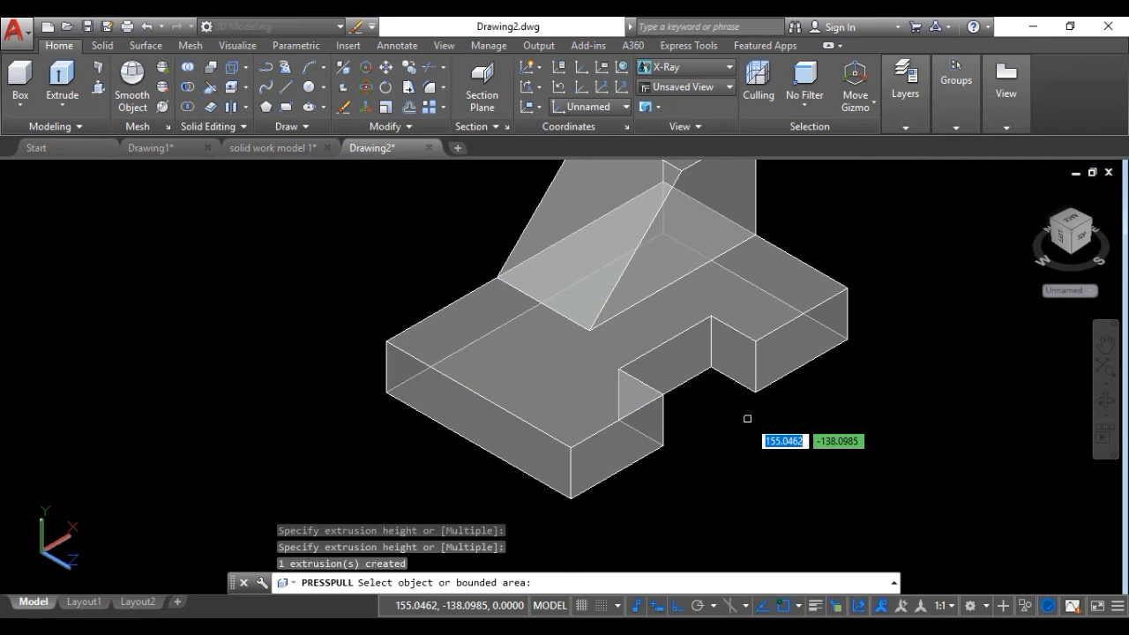
{"action": "key", "text": "Escape"}
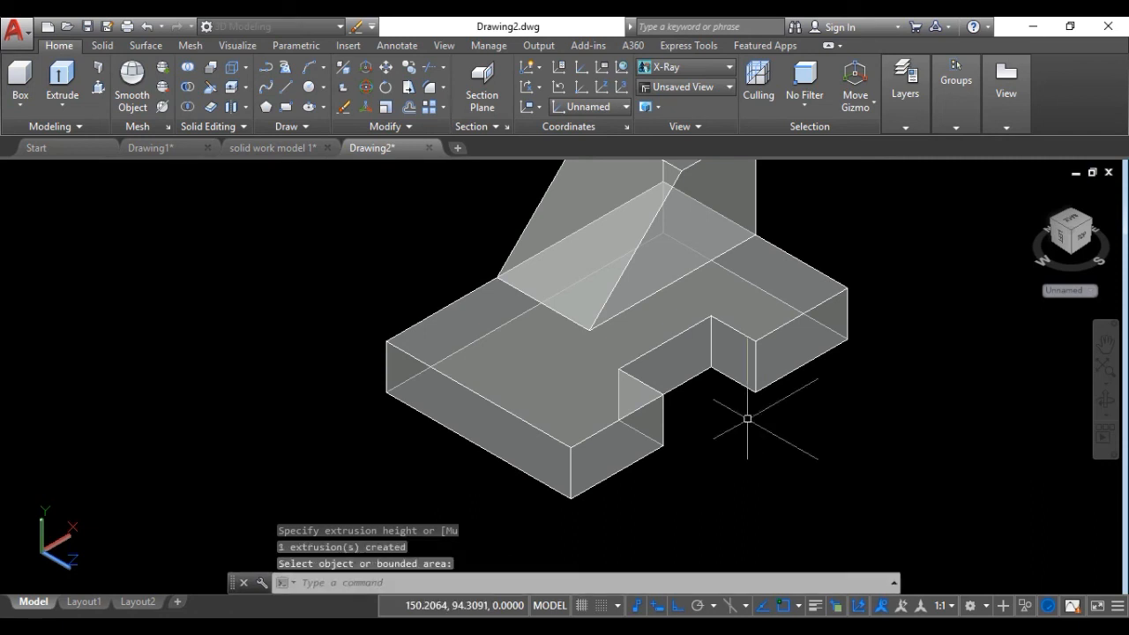
- Set the visual style of Drawing2 to Realistic to display the notched model shaded
{"action": "scroll", "coordinate": [653, 431], "scroll_direction": "down", "scroll_amount": 3}
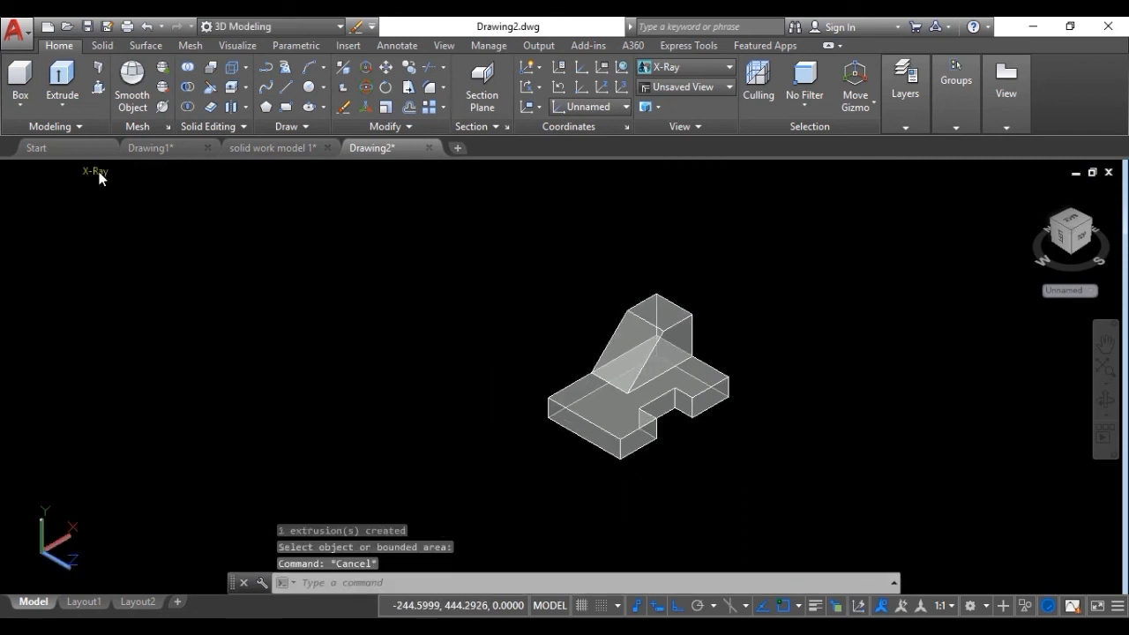
{"action": "left_click", "coordinate": [97, 172]}
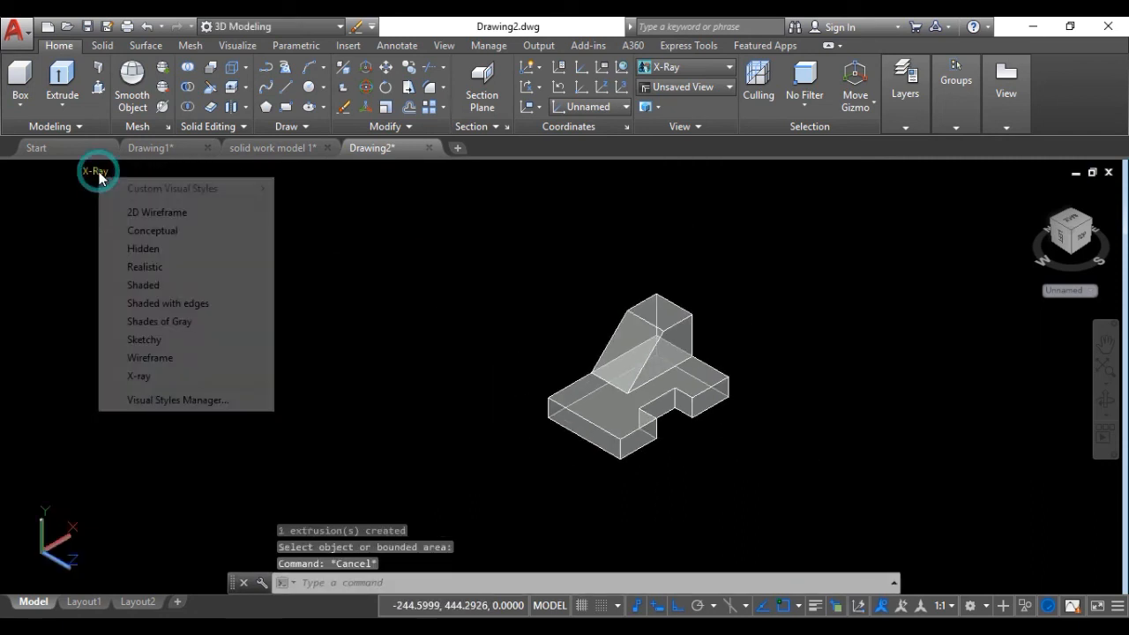
{"action": "left_click", "coordinate": [146, 266]}
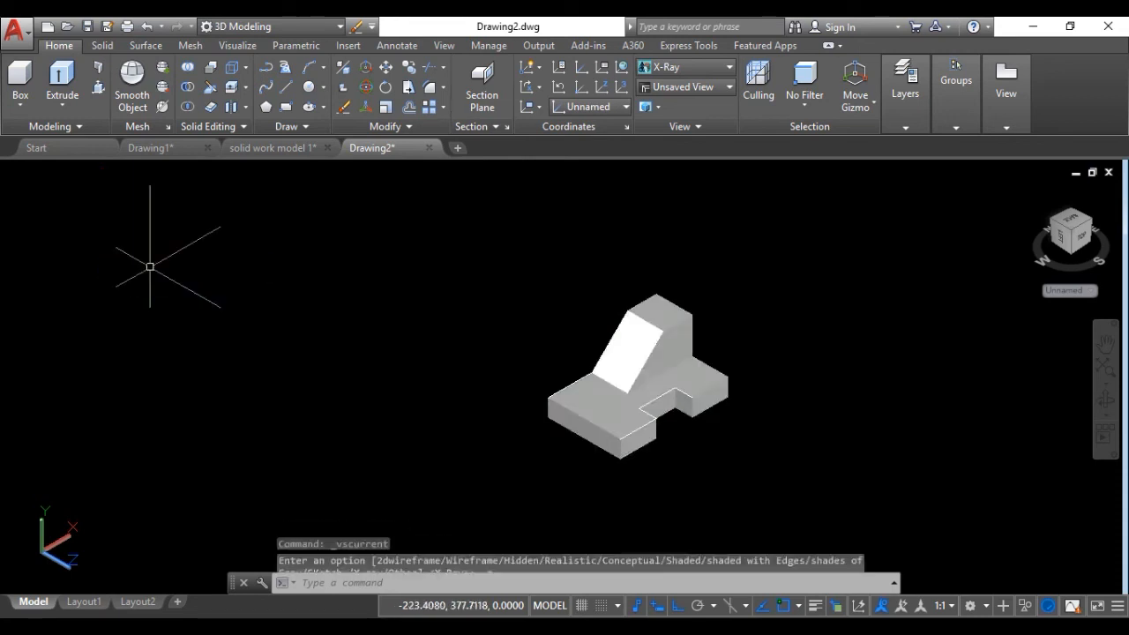
{"action": "scroll", "coordinate": [674, 416], "scroll_direction": "up", "scroll_amount": 3}
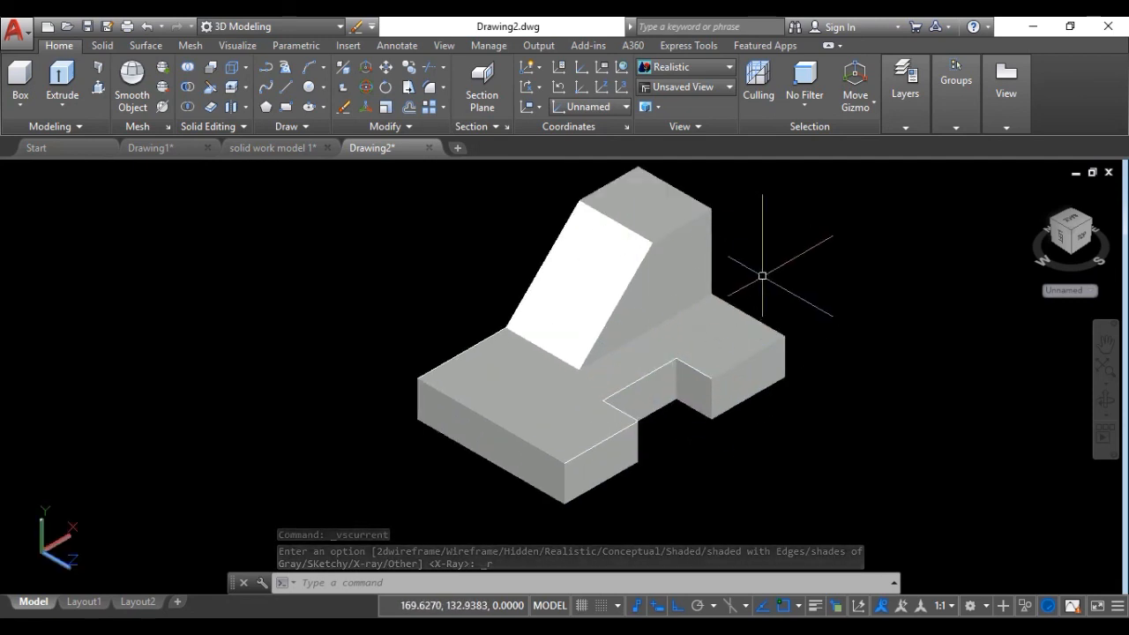
- Check whether the notched base and the sloped block are separate solids, and union everything in the model into one solid
{"action": "left_click", "coordinate": [718, 326]}
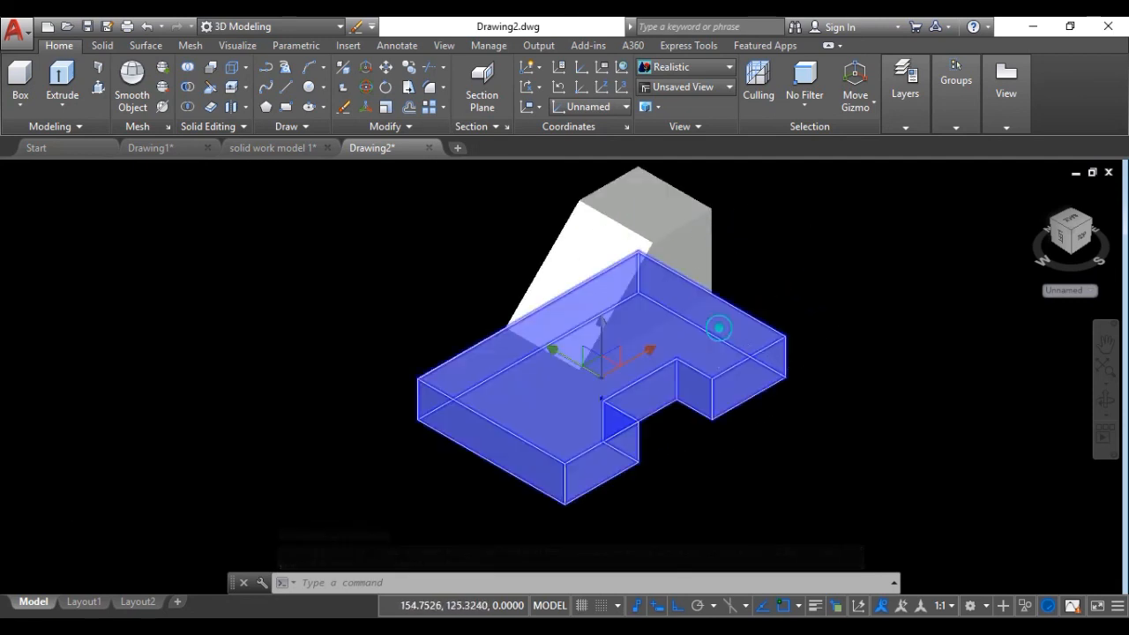
{"action": "left_click", "coordinate": [667, 239]}
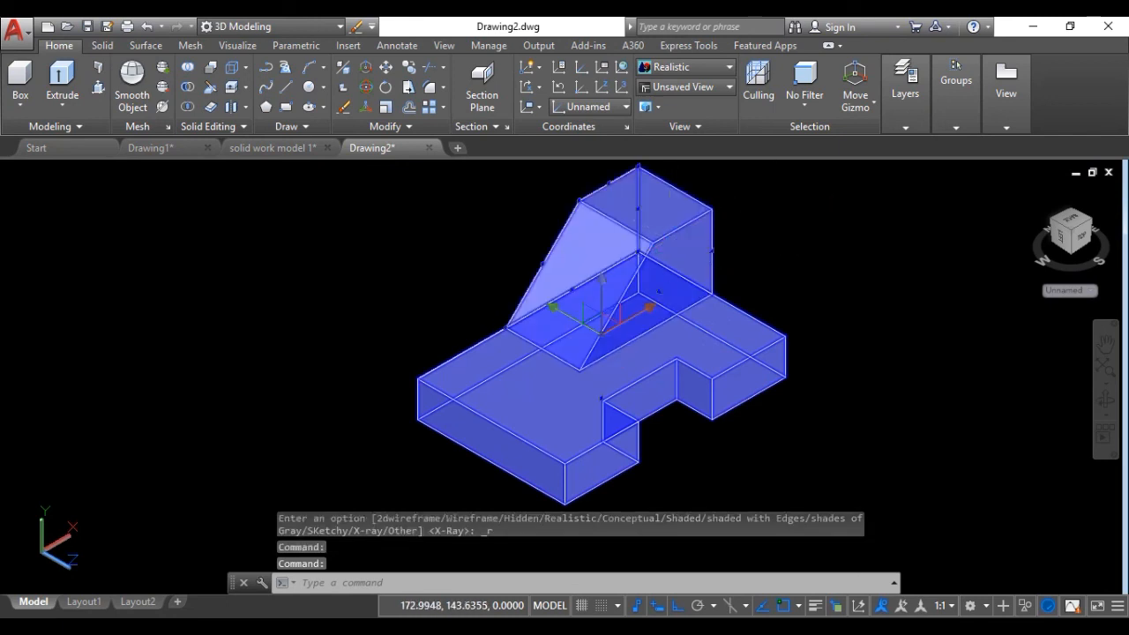
{"action": "key", "text": "Escape"}
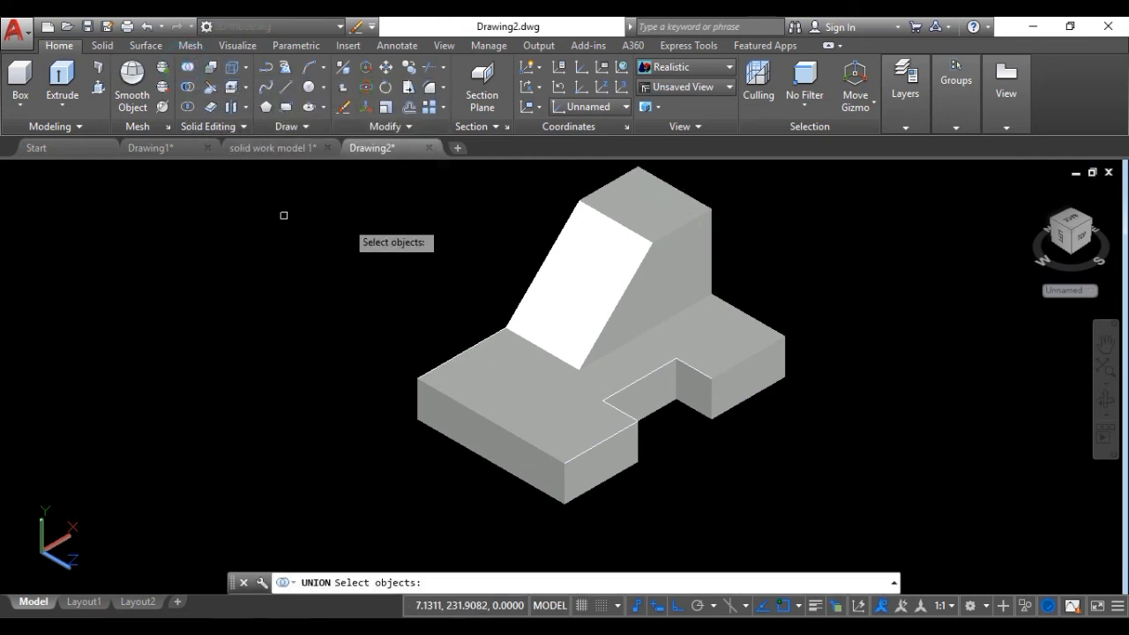
{"action": "left_click", "coordinate": [344, 198]}
{"action": "left_click", "coordinate": [830, 482]}
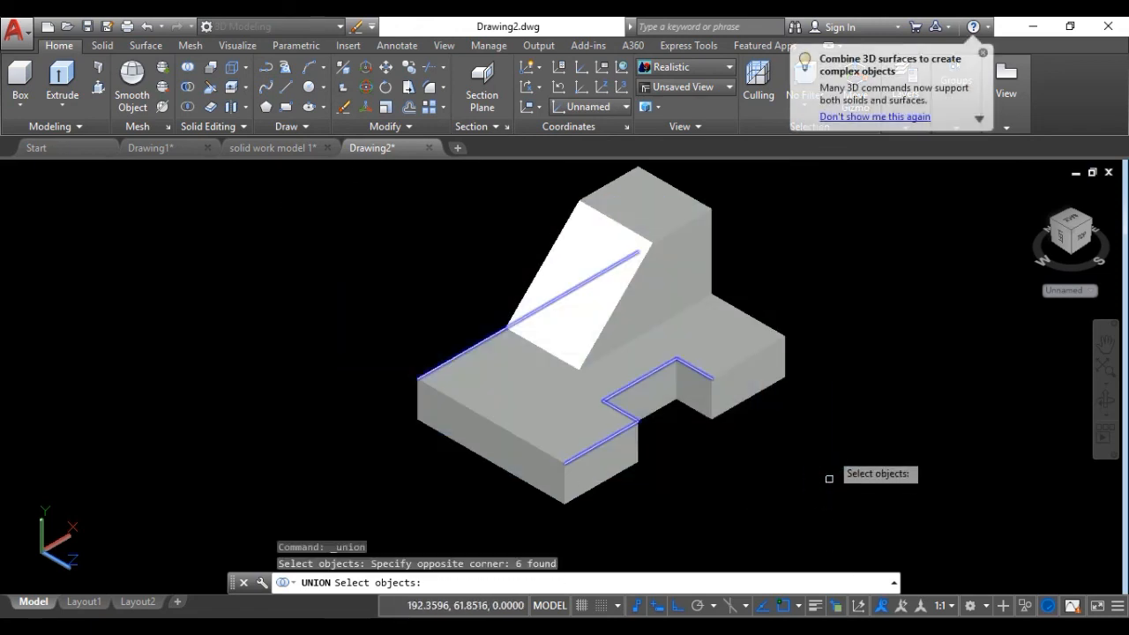
{"action": "left_click", "coordinate": [811, 259]}
{"action": "left_click", "coordinate": [491, 474]}
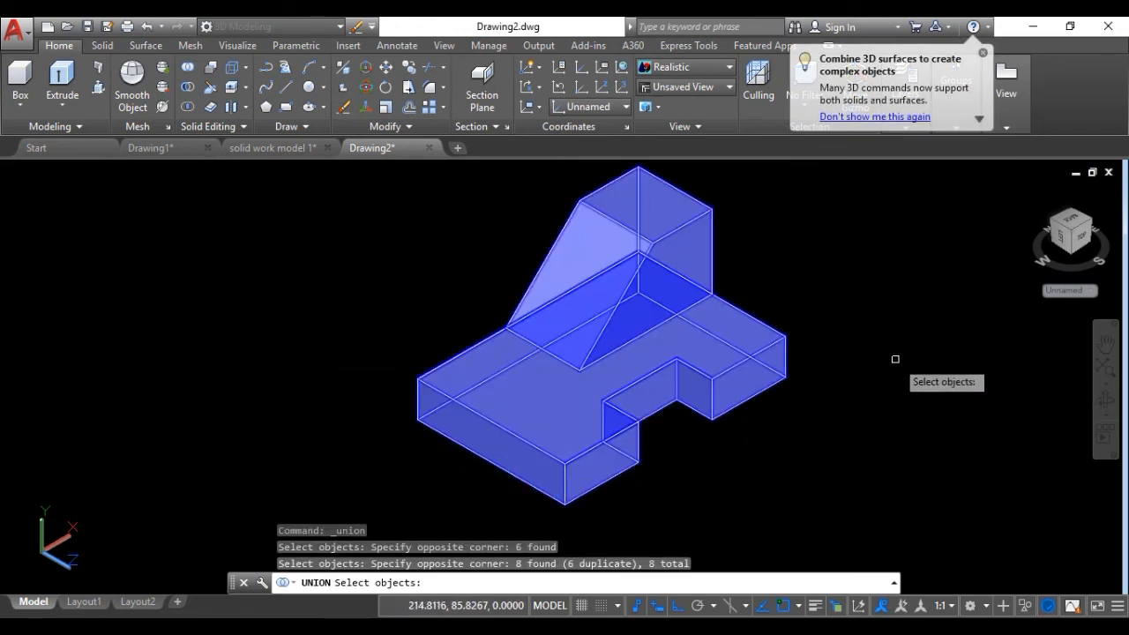
{"action": "key", "text": "Return"}
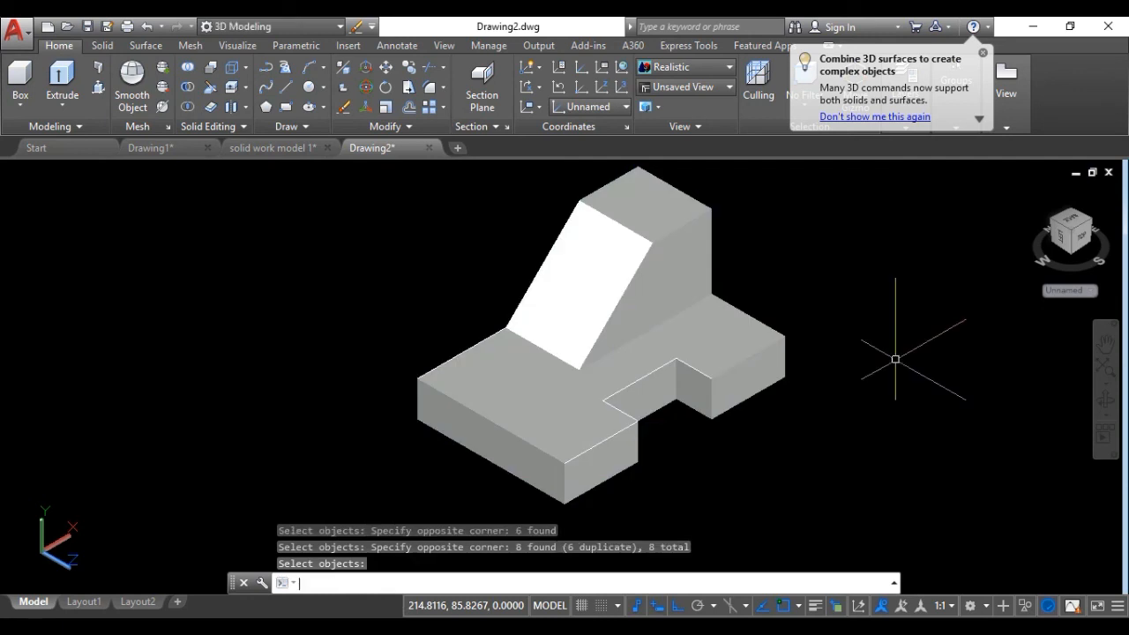
- Move the united solid along the Y axis, clear of the leftover sketch lines, and deselect it
{"action": "left_click", "coordinate": [771, 363]}
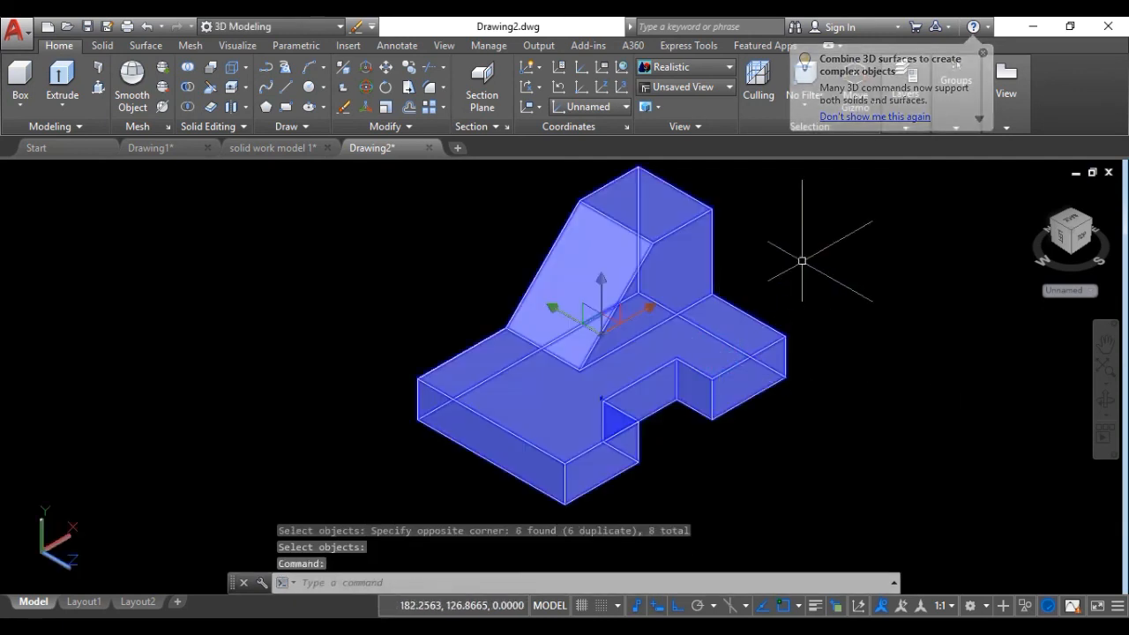
{"action": "left_click", "coordinate": [553, 309]}
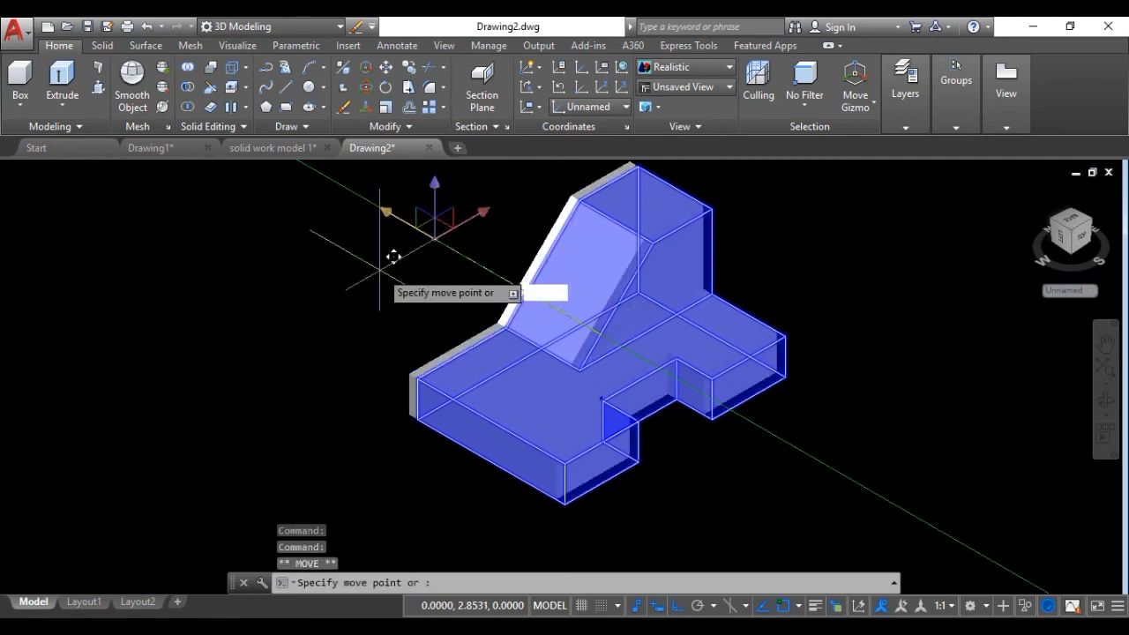
{"action": "left_click", "coordinate": [330, 231]}
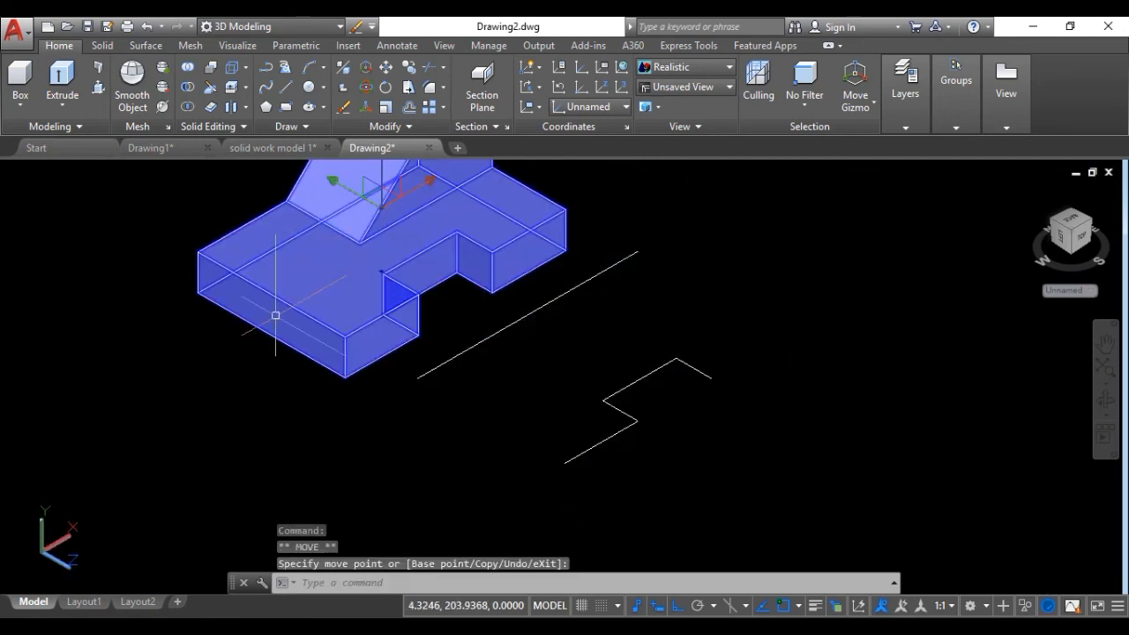
{"action": "key", "text": "Escape"}
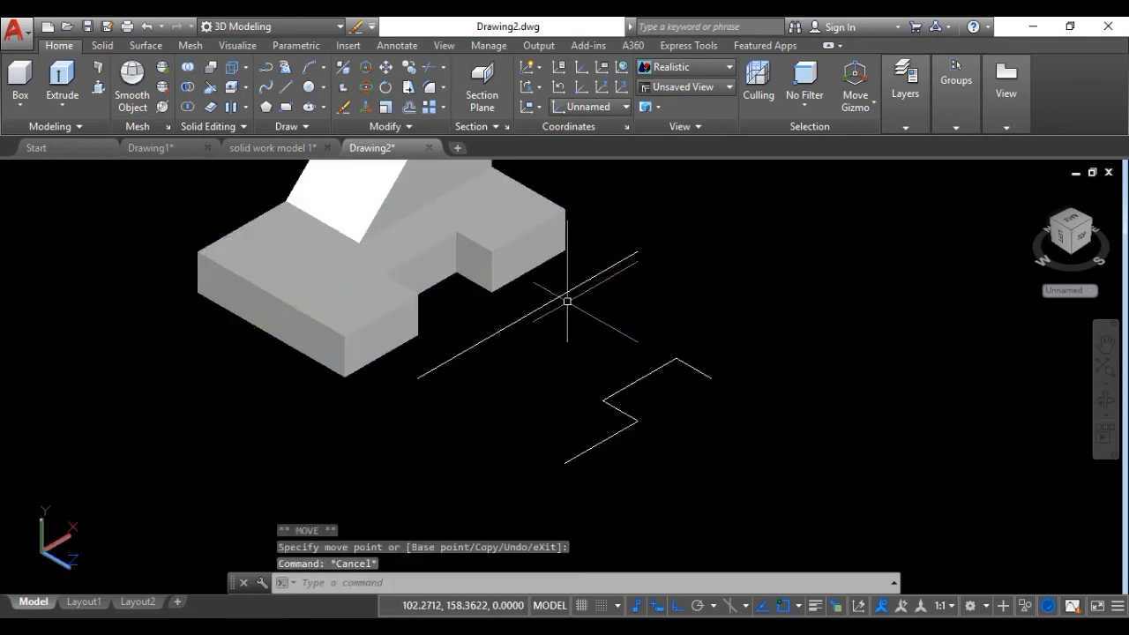
- Erase all the leftover construction lines beside the moved solid, including the notch outline and the long edge lines
{"action": "left_click", "coordinate": [711, 234]}
{"action": "left_click", "coordinate": [604, 448]}
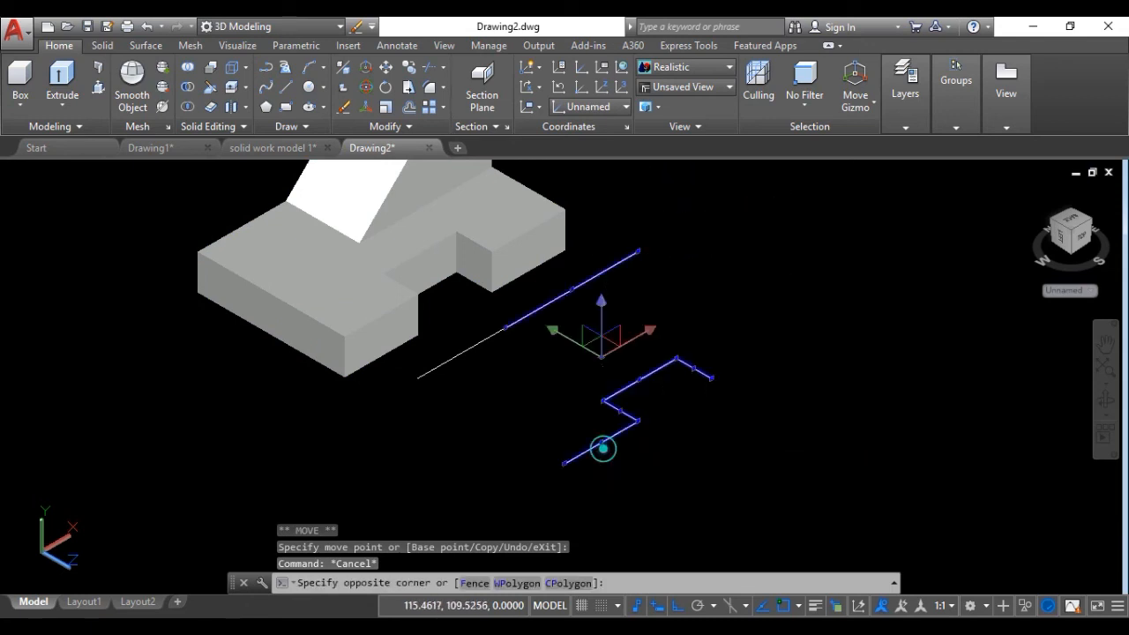
{"action": "left_click", "coordinate": [498, 367]}
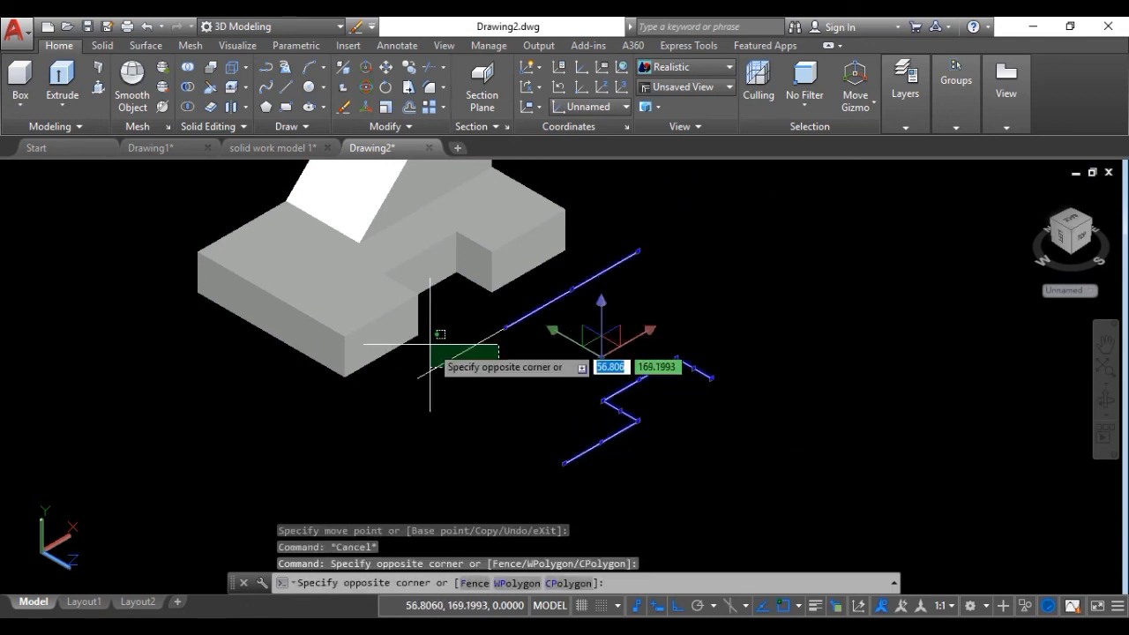
{"action": "left_click", "coordinate": [443, 349]}
{"action": "key", "text": "Delete"}
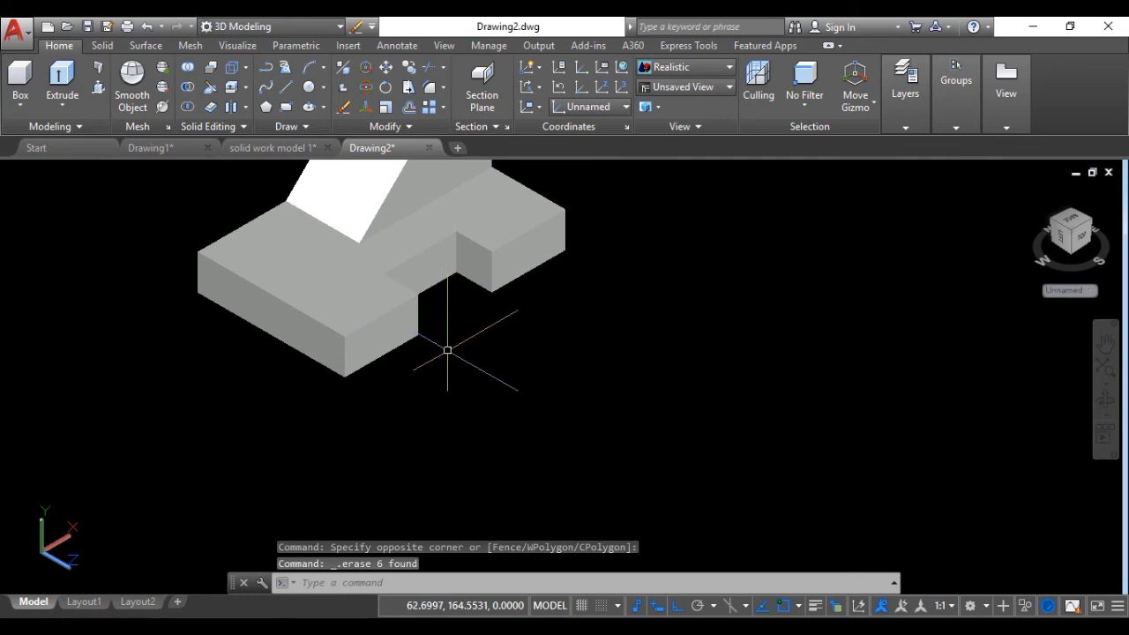
{"action": "middle_click_drag", "start_coordinate": [449, 343], "coordinate": [638, 479]}
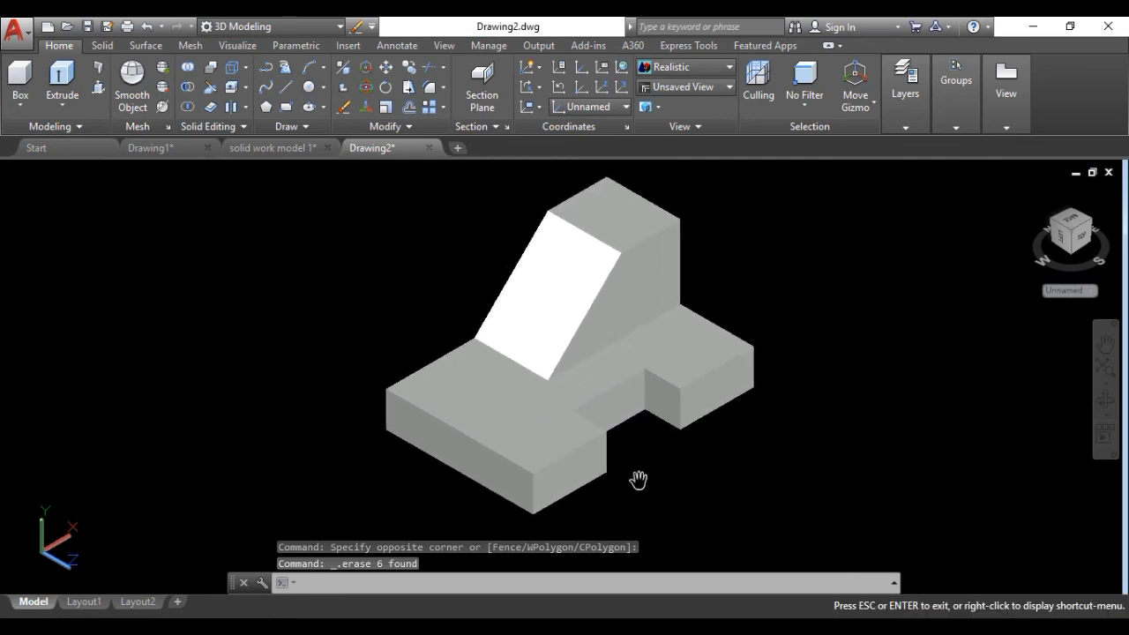